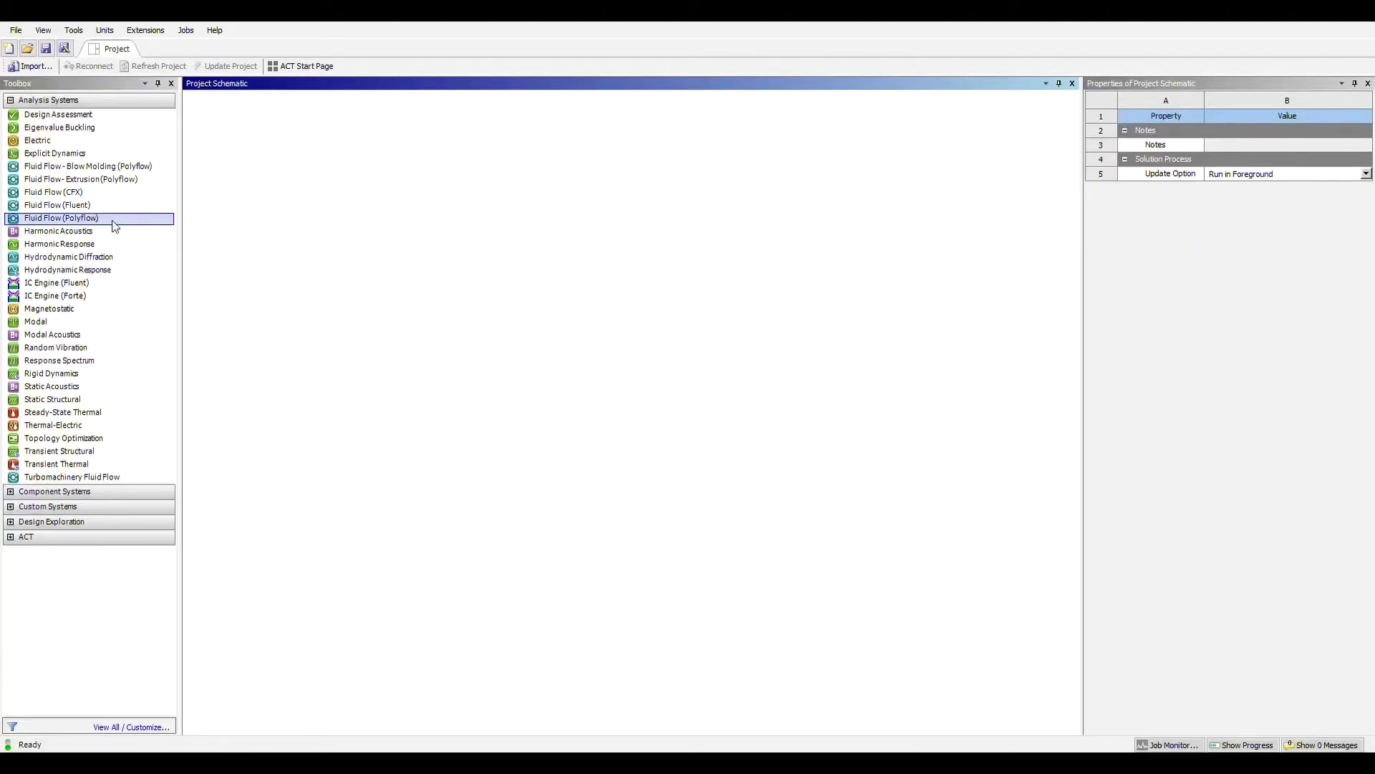
Add a Fluid Flow (Fluent) system to the project and open its Geometry cell
left_click_drag(96, 208, 273, 171)
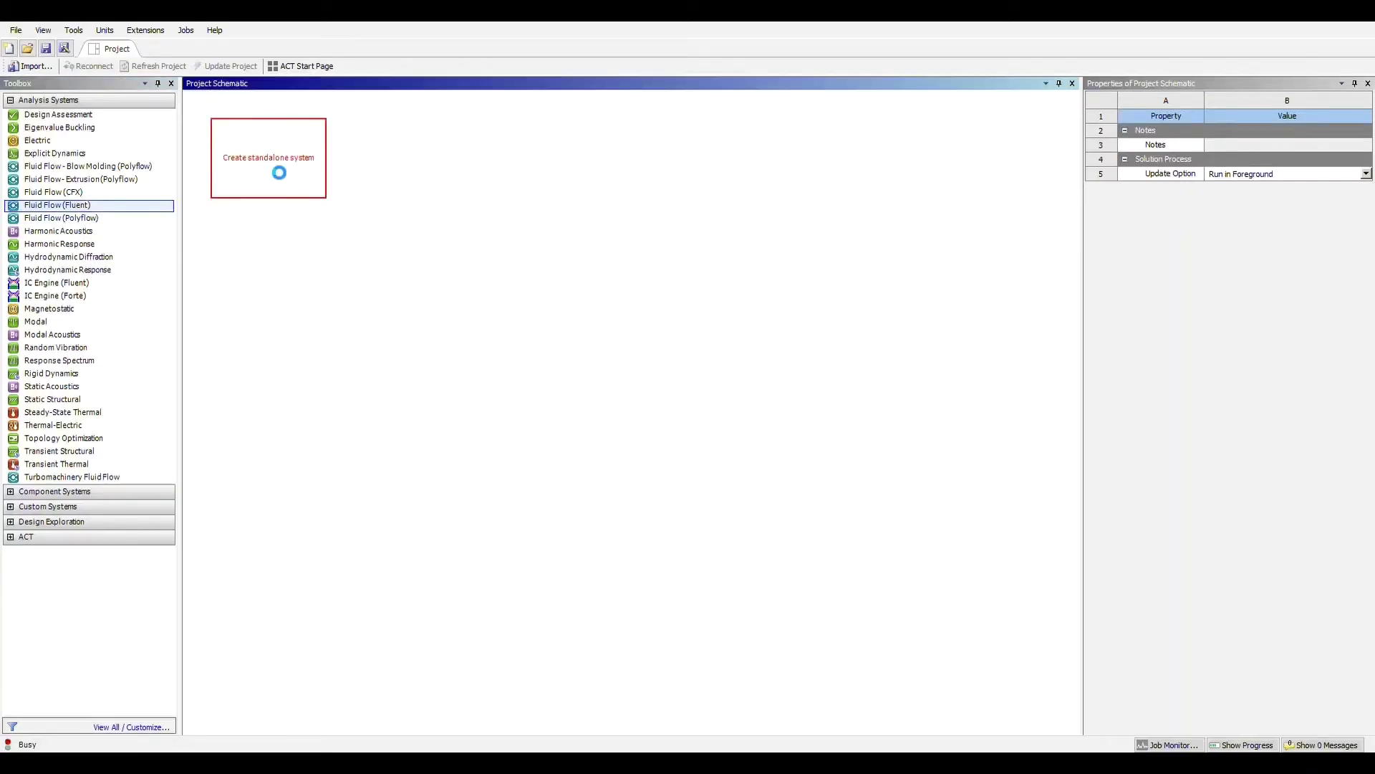
left_click(277, 157)
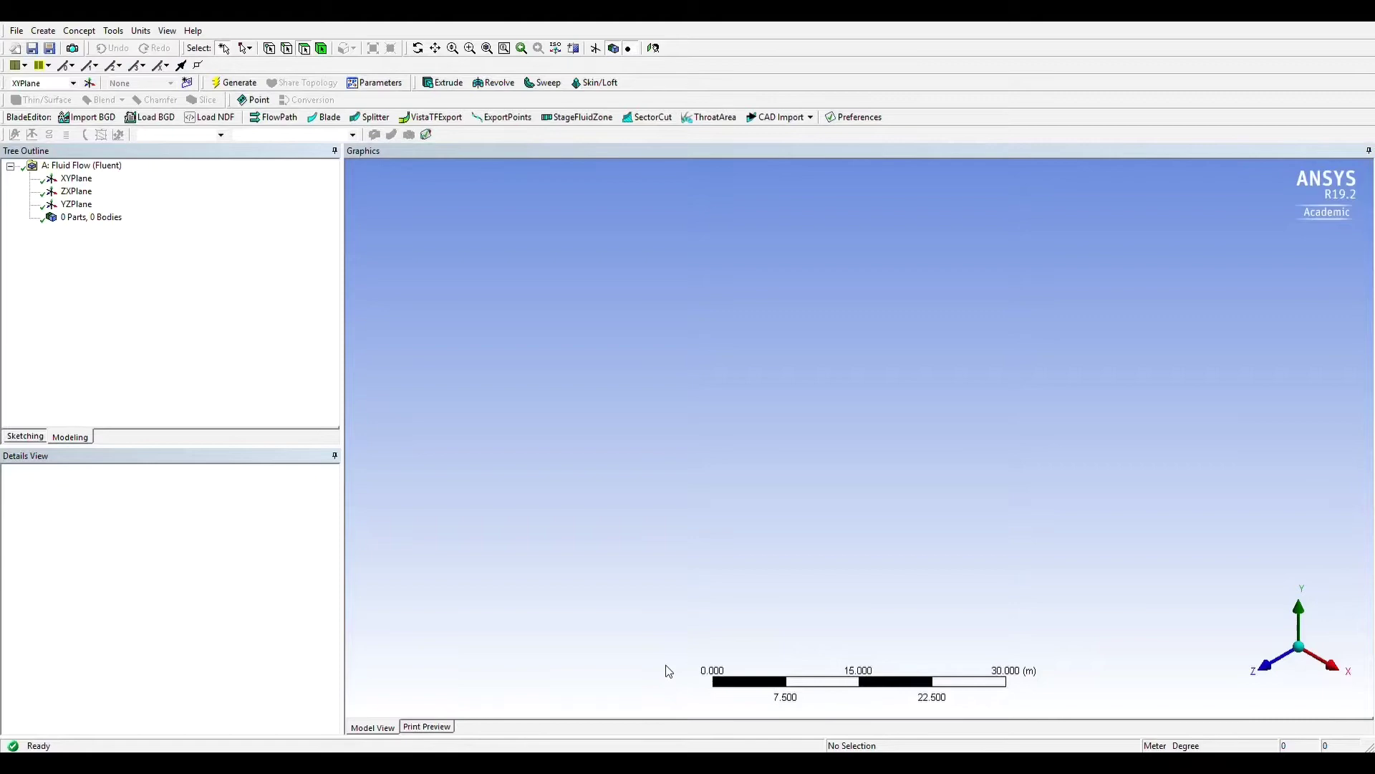
Show a snapping 2D grid with 1 m major spacing and look straight at the XY plane
left_click(35, 437)
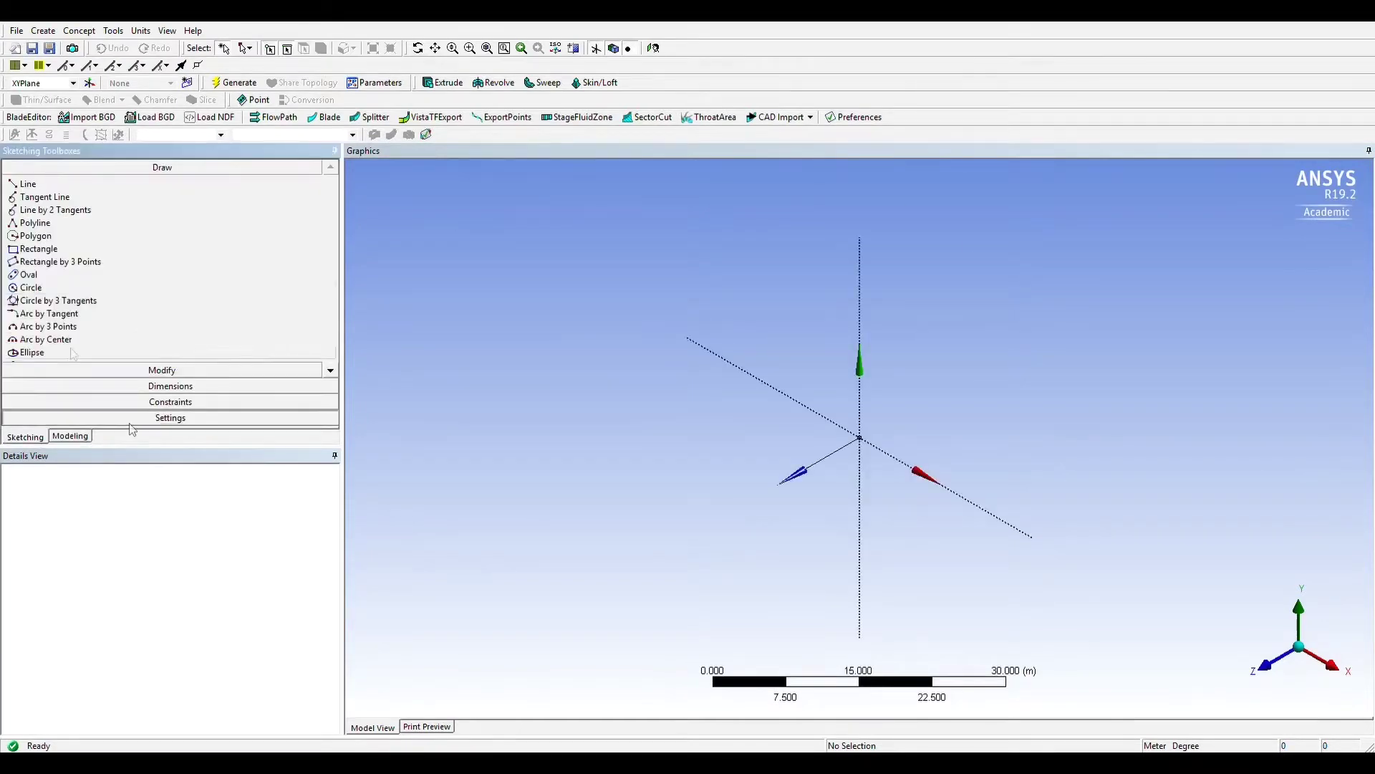
left_click(172, 419)
left_click(215, 248)
left_click(295, 247)
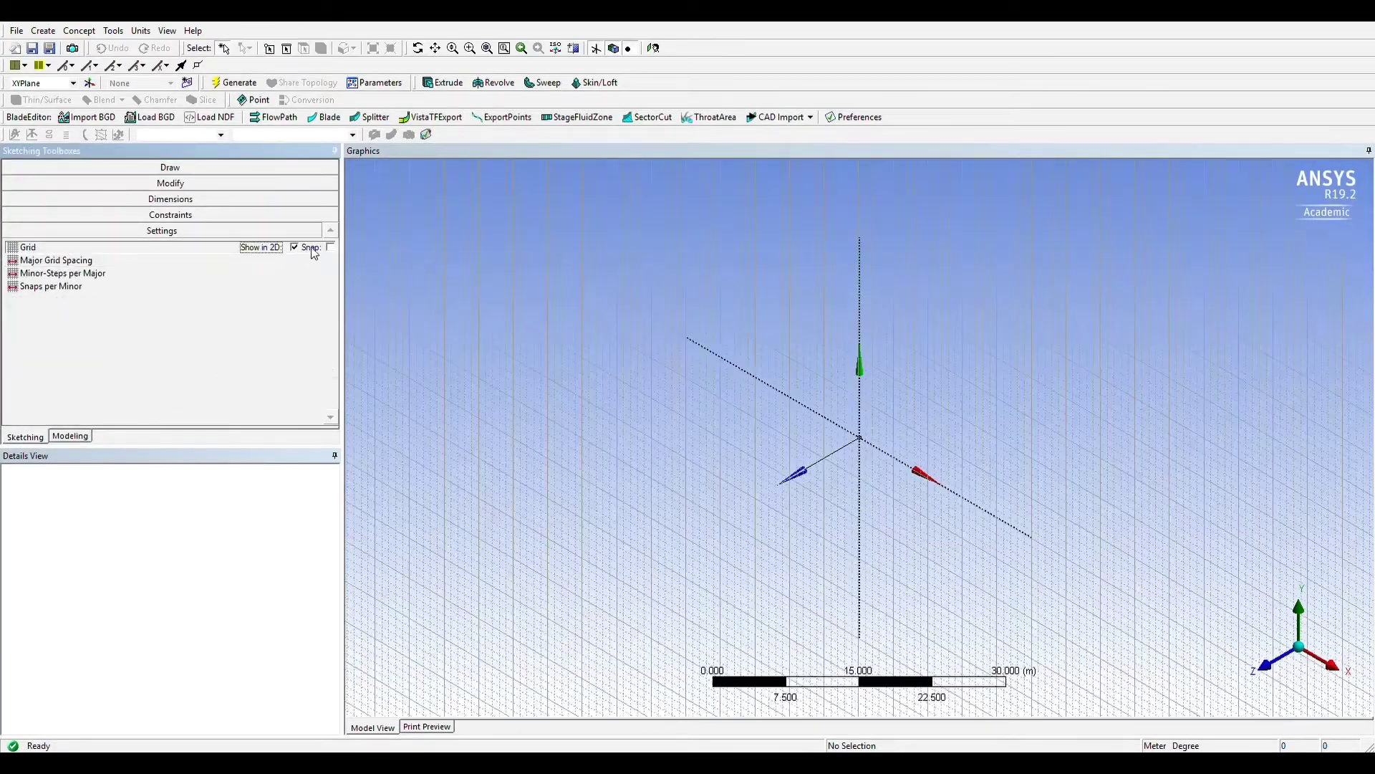
left_click(237, 260)
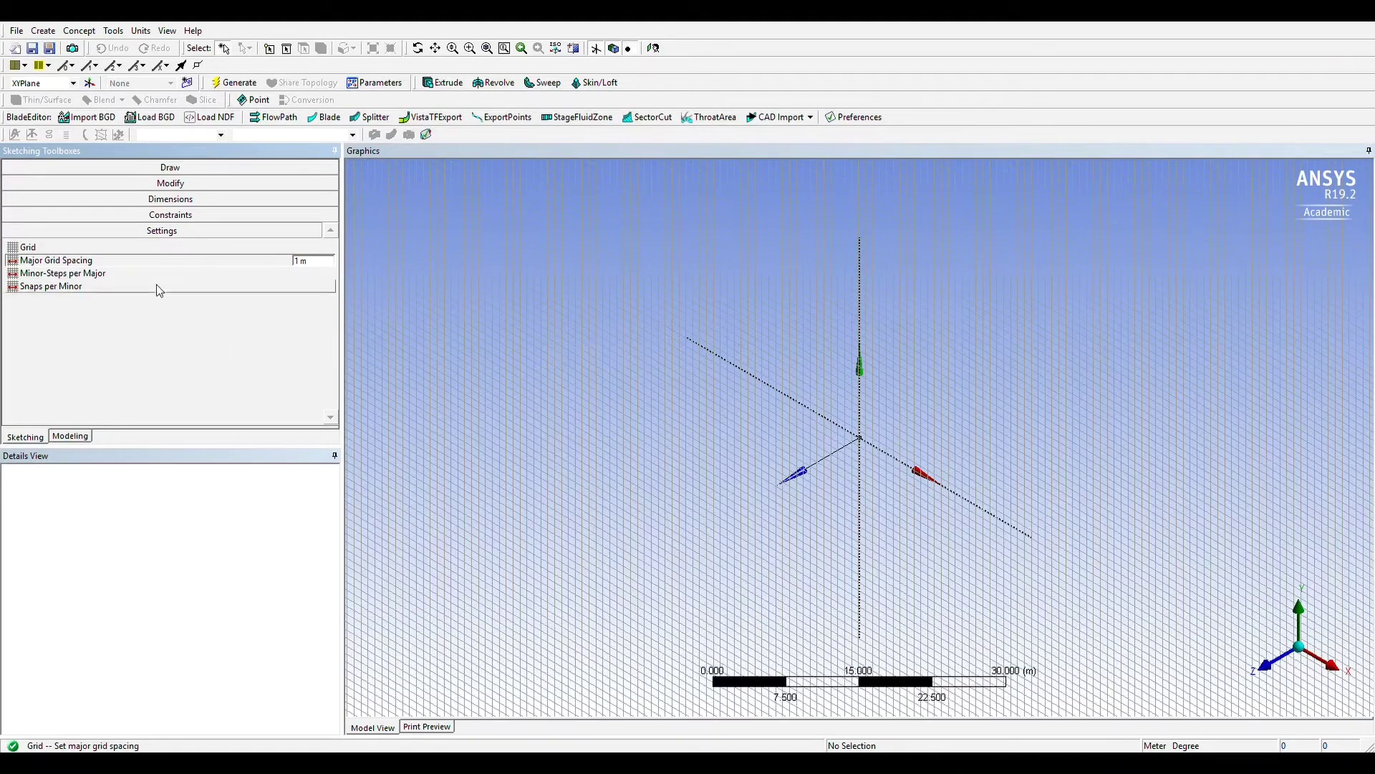
left_click(322, 274)
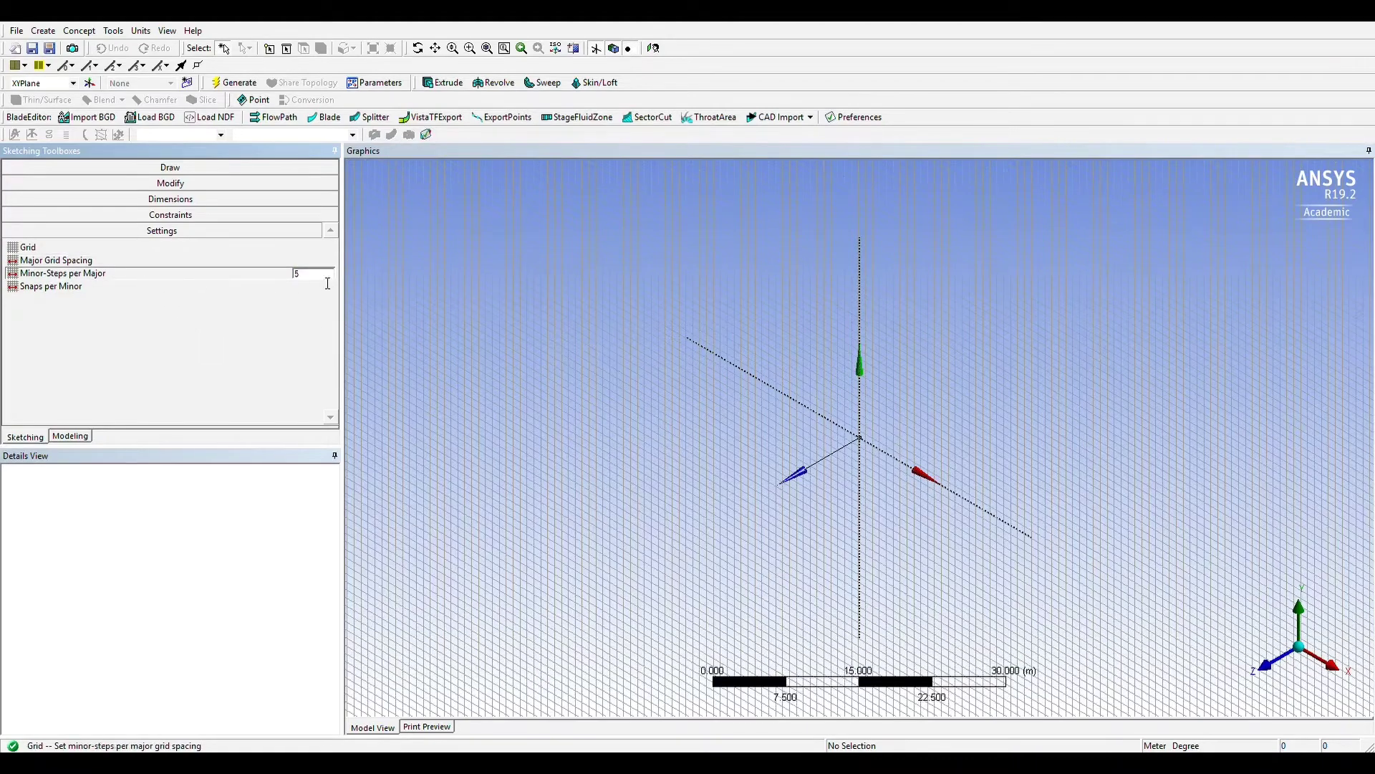
left_click(193, 167)
left_click(79, 248)
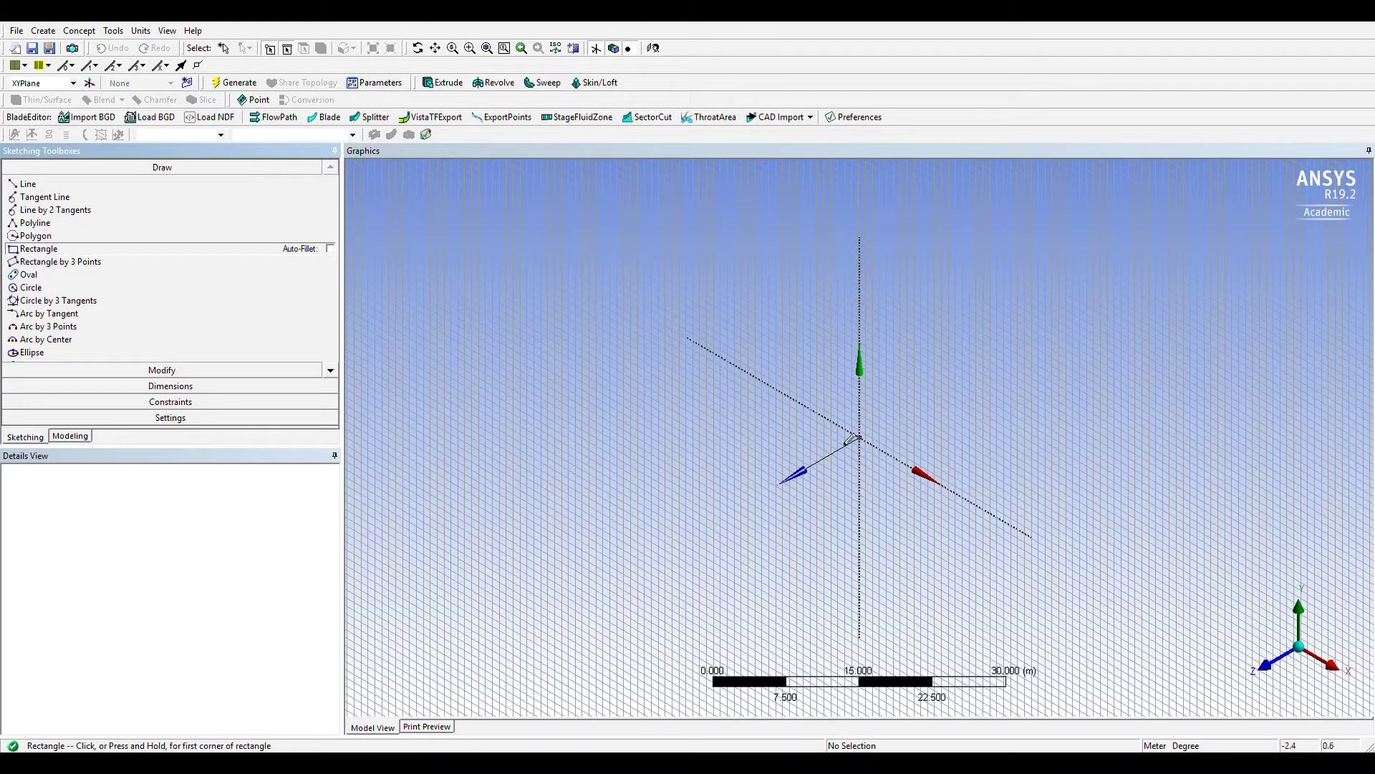
left_click(1265, 667)
scroll(884, 452, "up", 5)
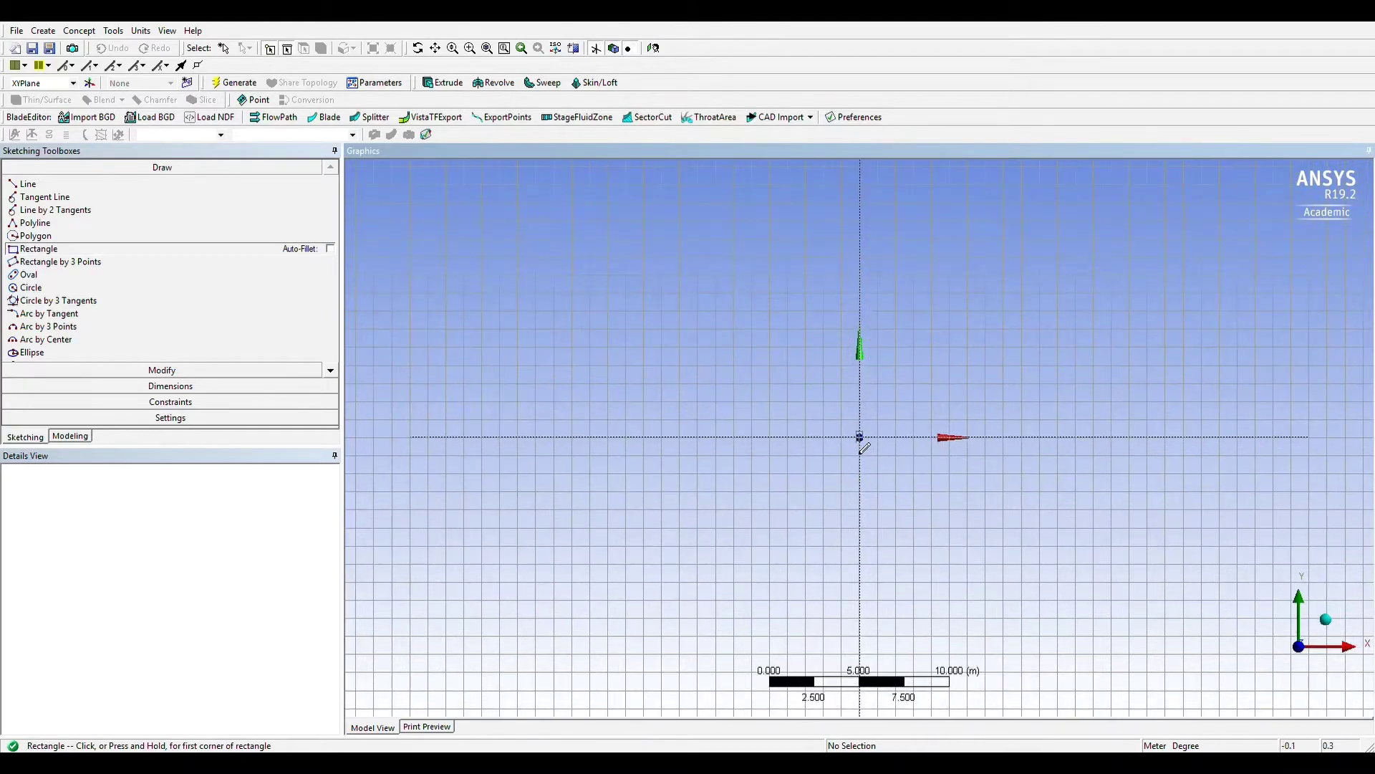
Draw a rectangle from the origin and dimension its left and top edges
left_click(863, 441)
key("Escape")
left_click(43, 248)
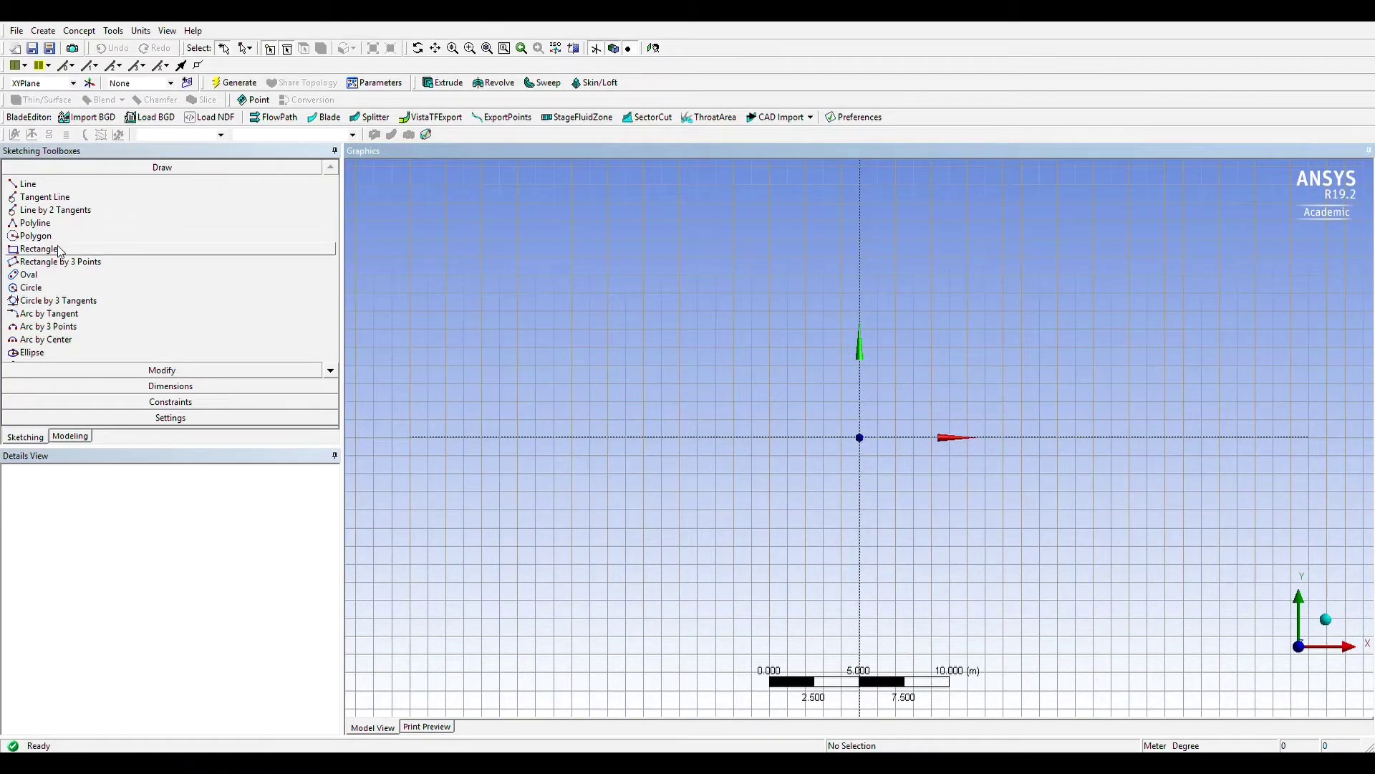
left_click(860, 437)
left_click(1273, 255)
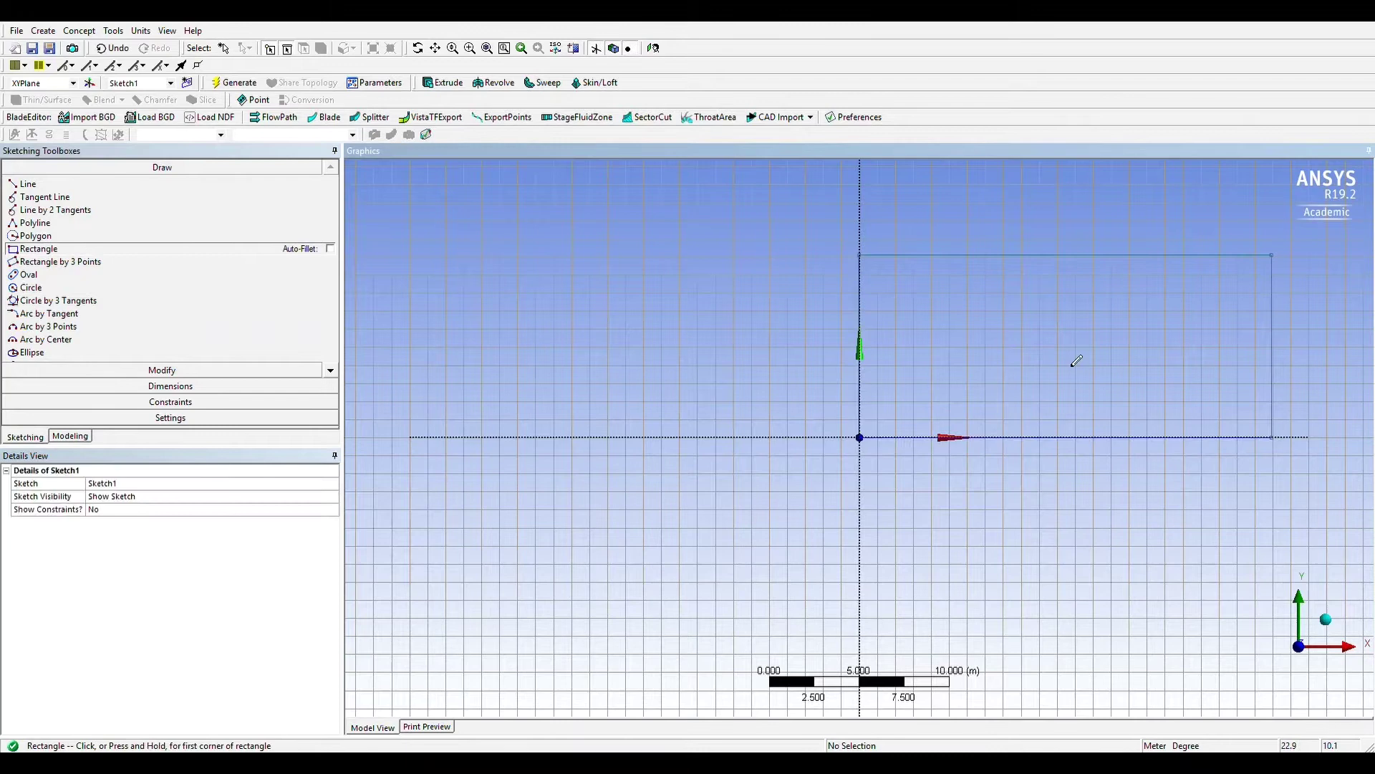
left_click(175, 386)
left_click(860, 396)
left_click(840, 392)
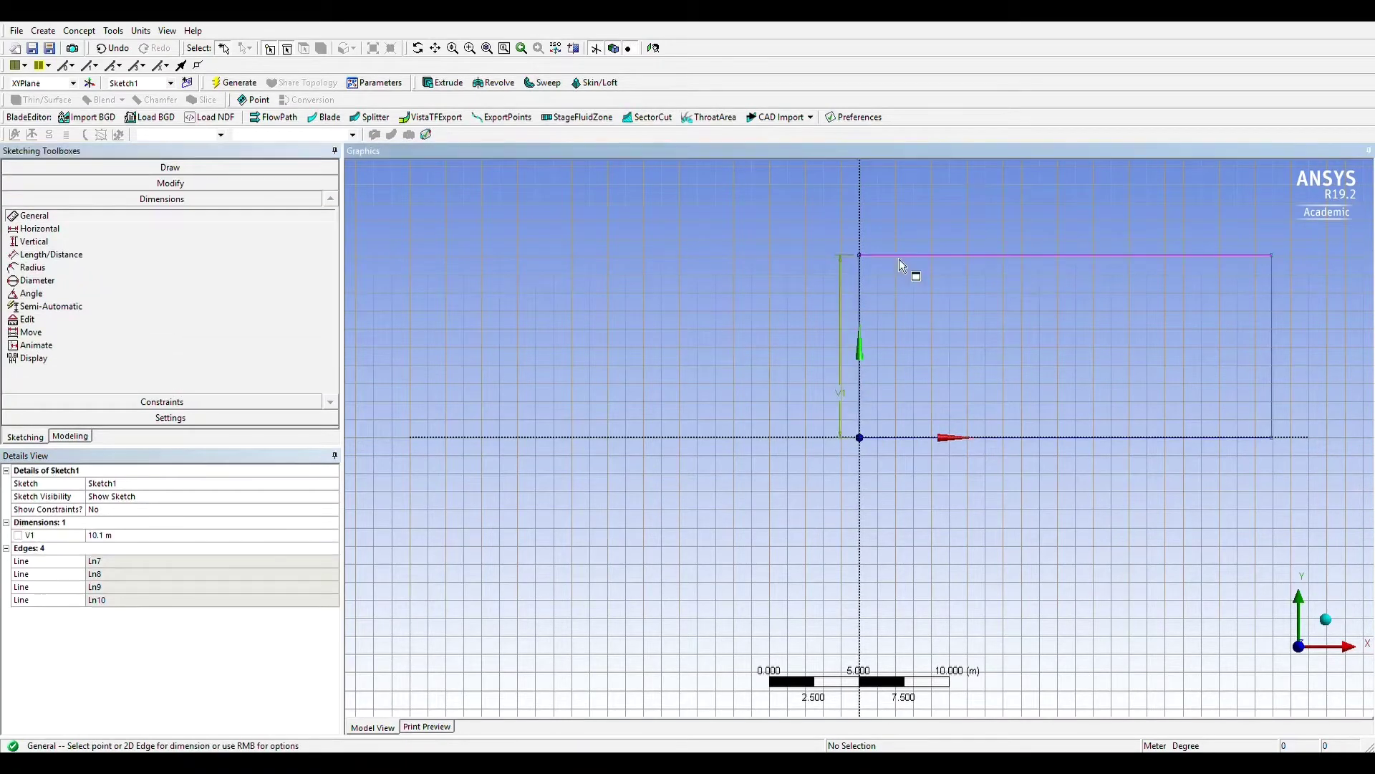
left_click(906, 255)
left_click(902, 234)
Set width H2 to 4.5 m and height V1 to 1.4 m, then centre the rectangle
left_click(116, 538)
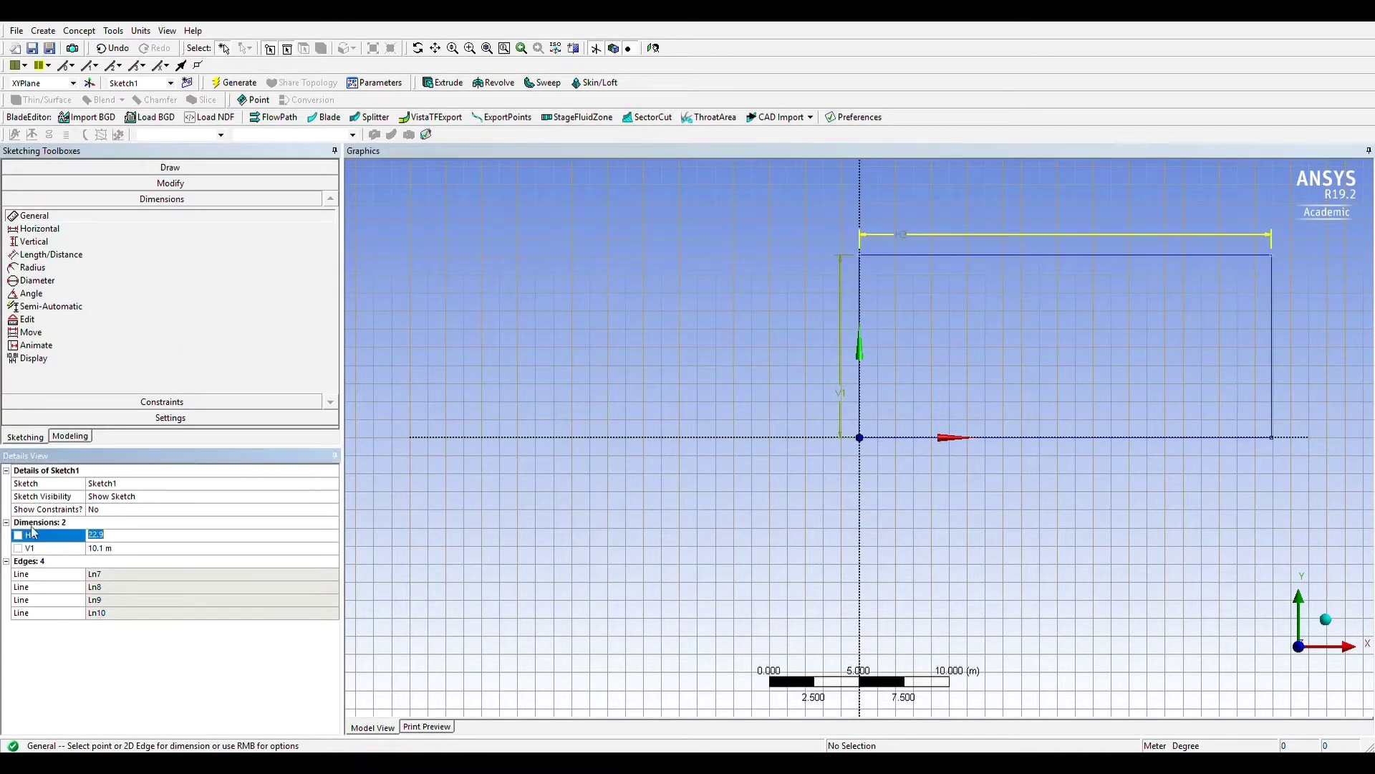
type("4.5")
key("Return")
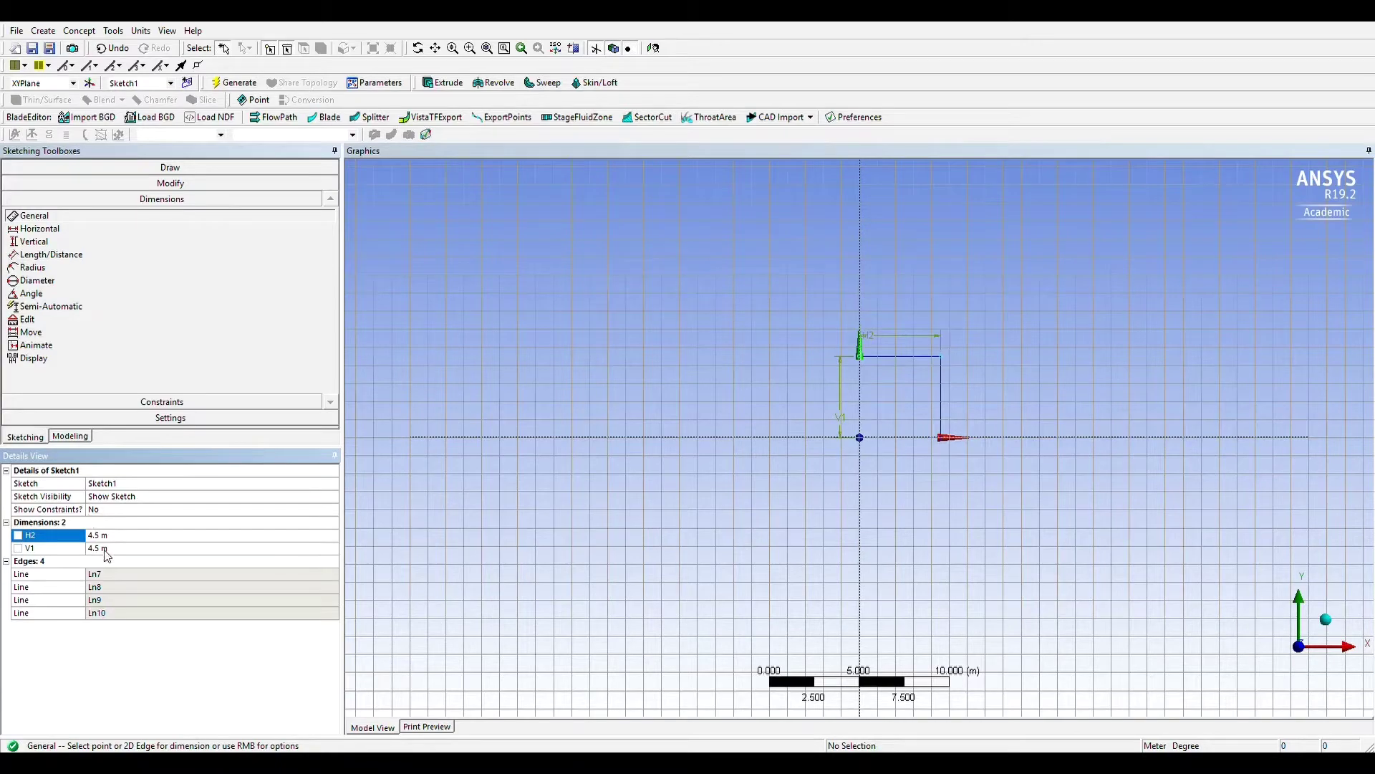
left_click(106, 550)
type("1.4")
key("Return")
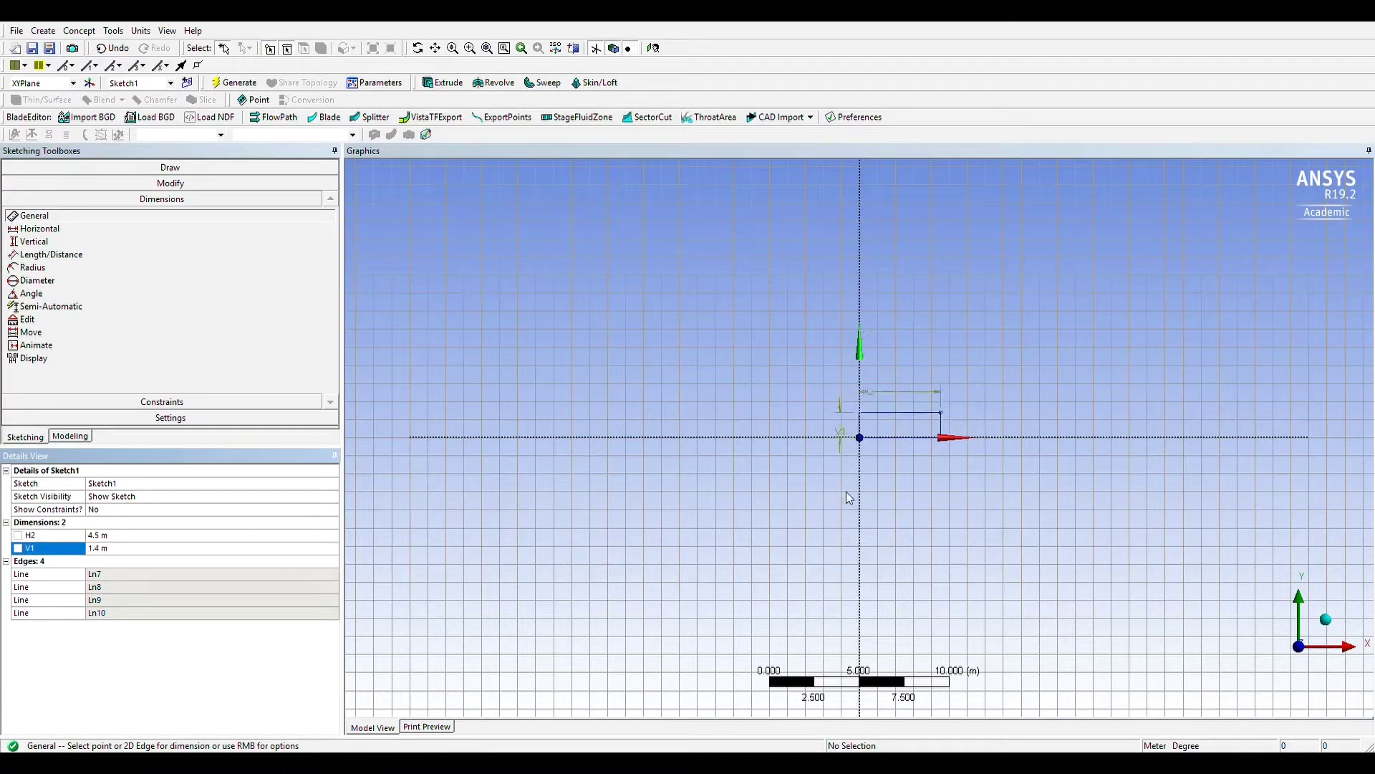
scroll(930, 432, "up", 1)
scroll(930, 431, "up", 3)
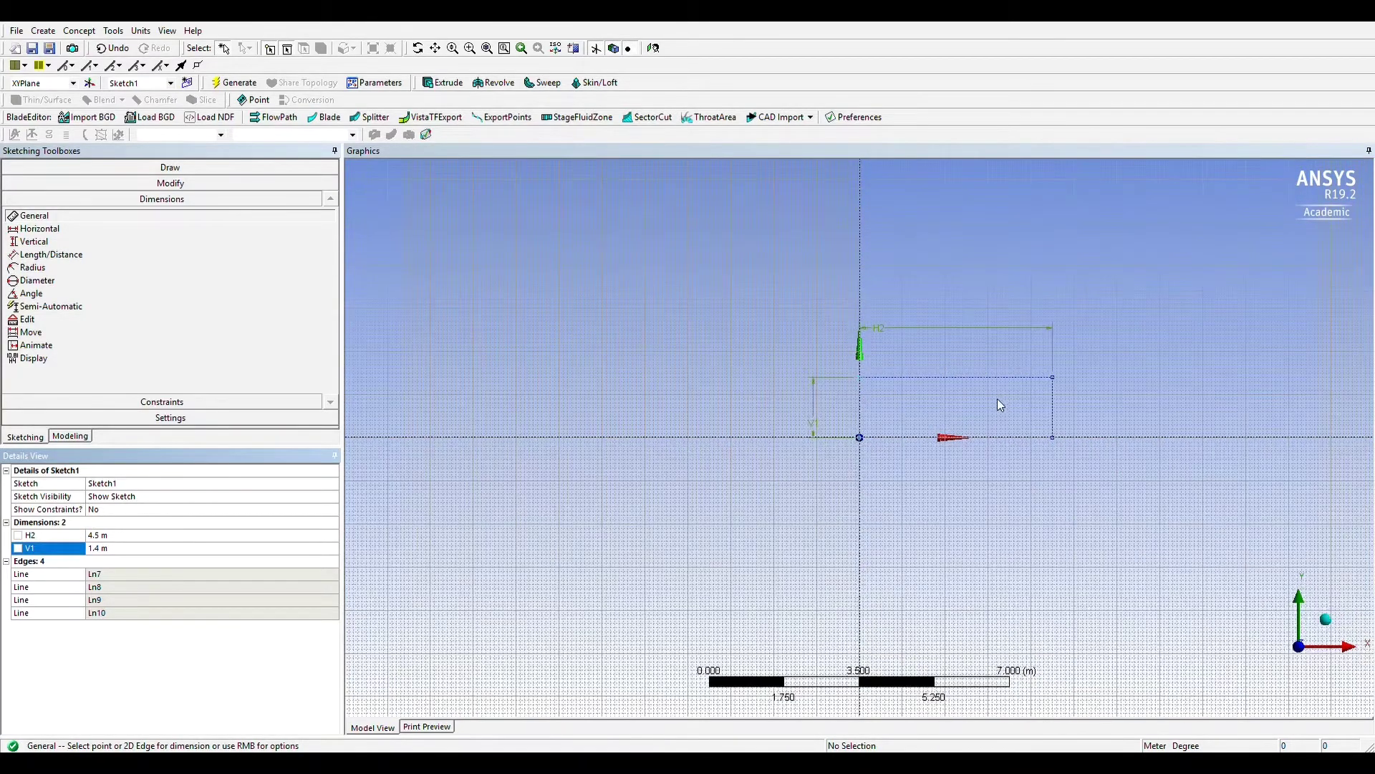
middle_click_drag(998, 402, 761, 417, "ctrl")
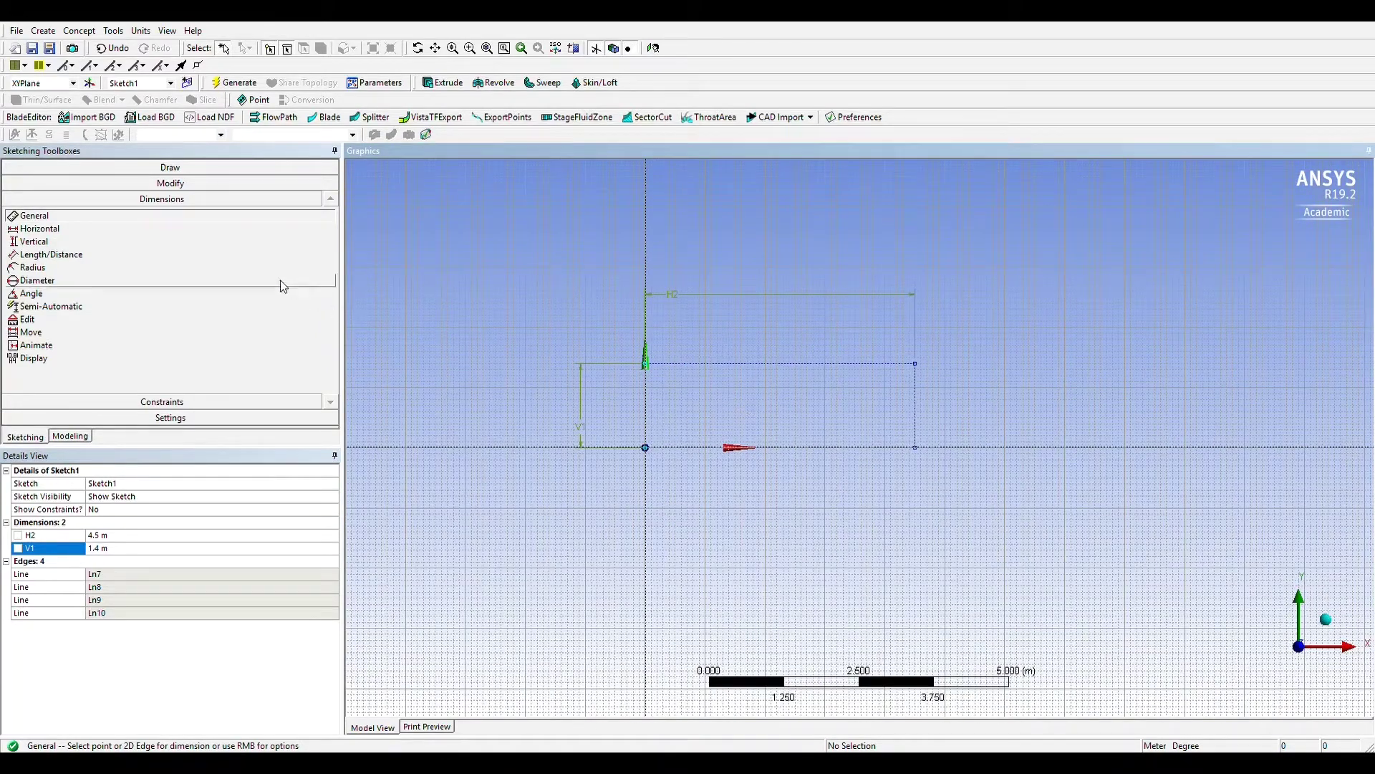
Draw a horizontal body line from the Y axis to the rectangle's right side
left_click(154, 169)
left_click(136, 185)
scroll(707, 482, "up", 3)
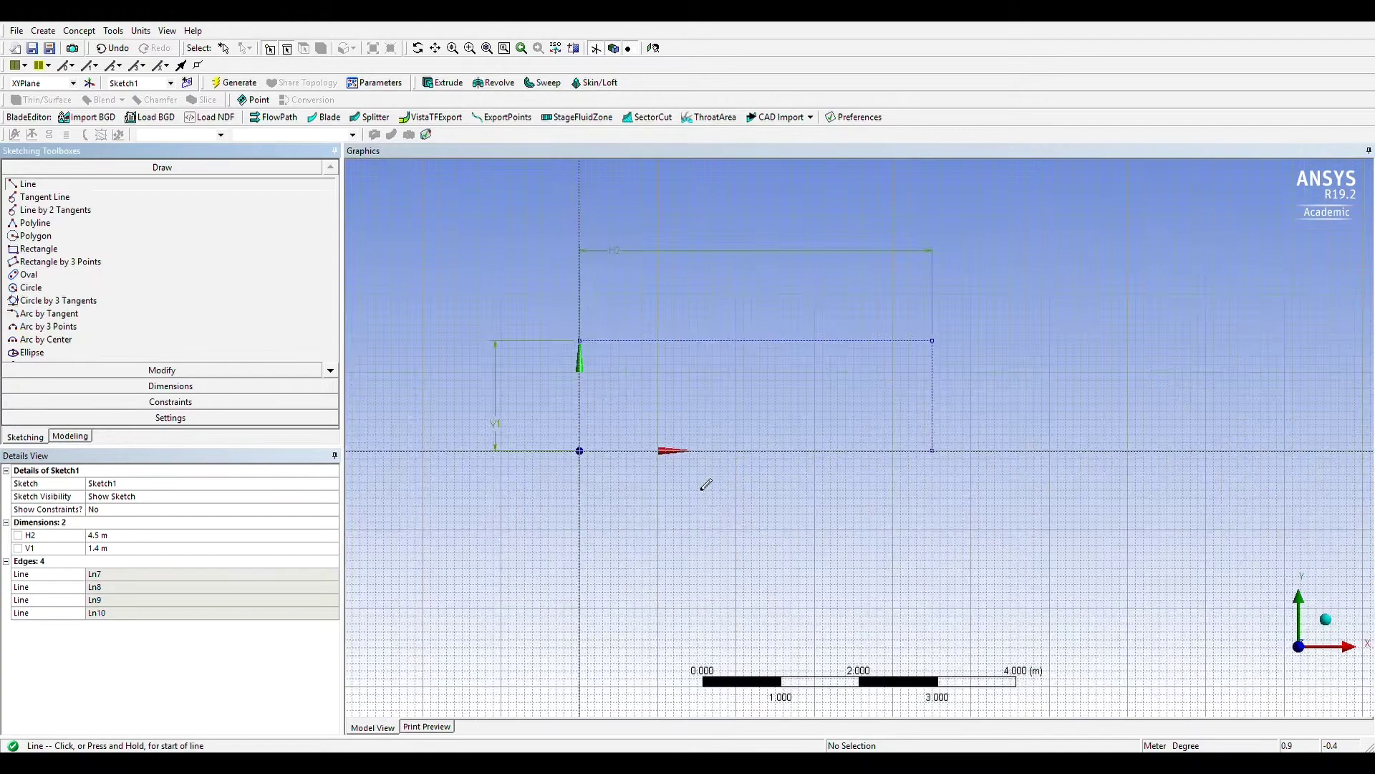
middle_click_drag(494, 481, 594, 467, "ctrl")
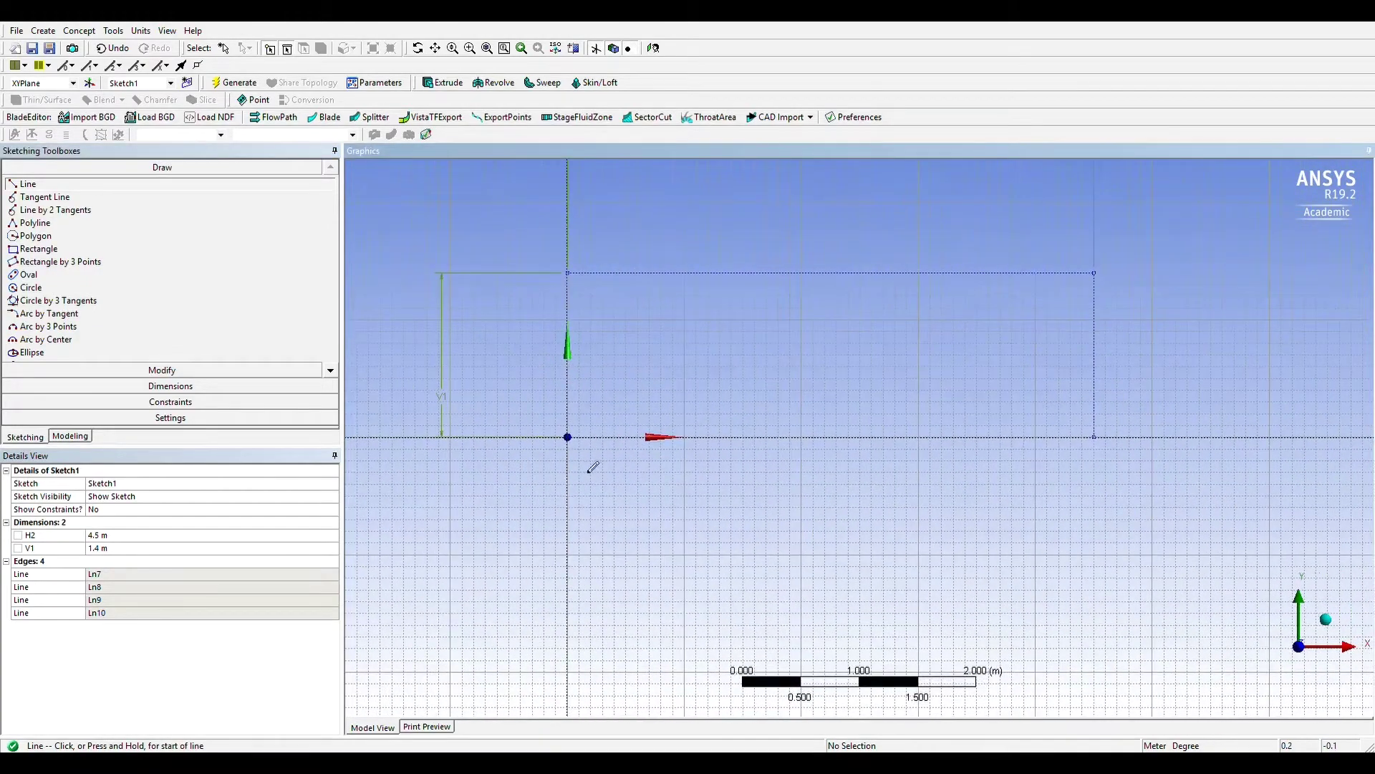
left_click(573, 415)
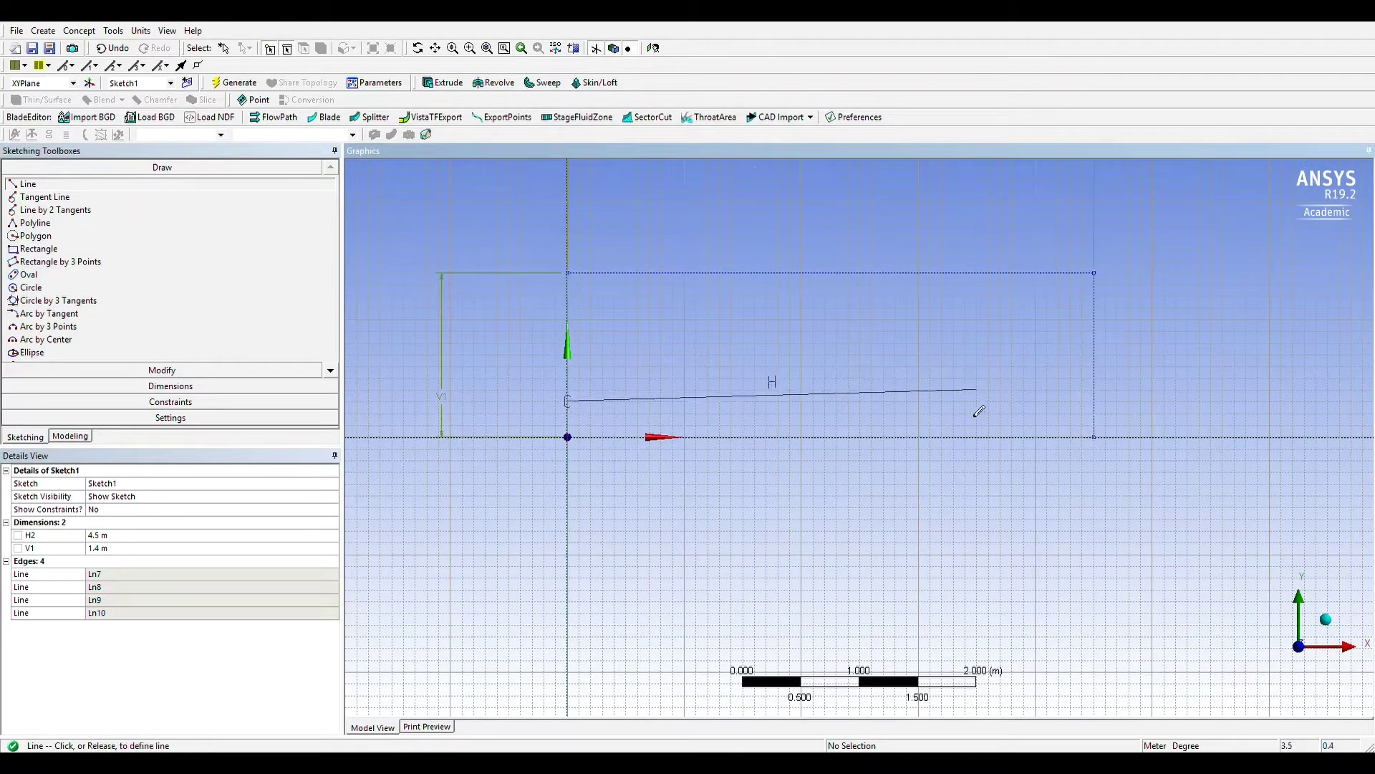
left_click(1098, 418)
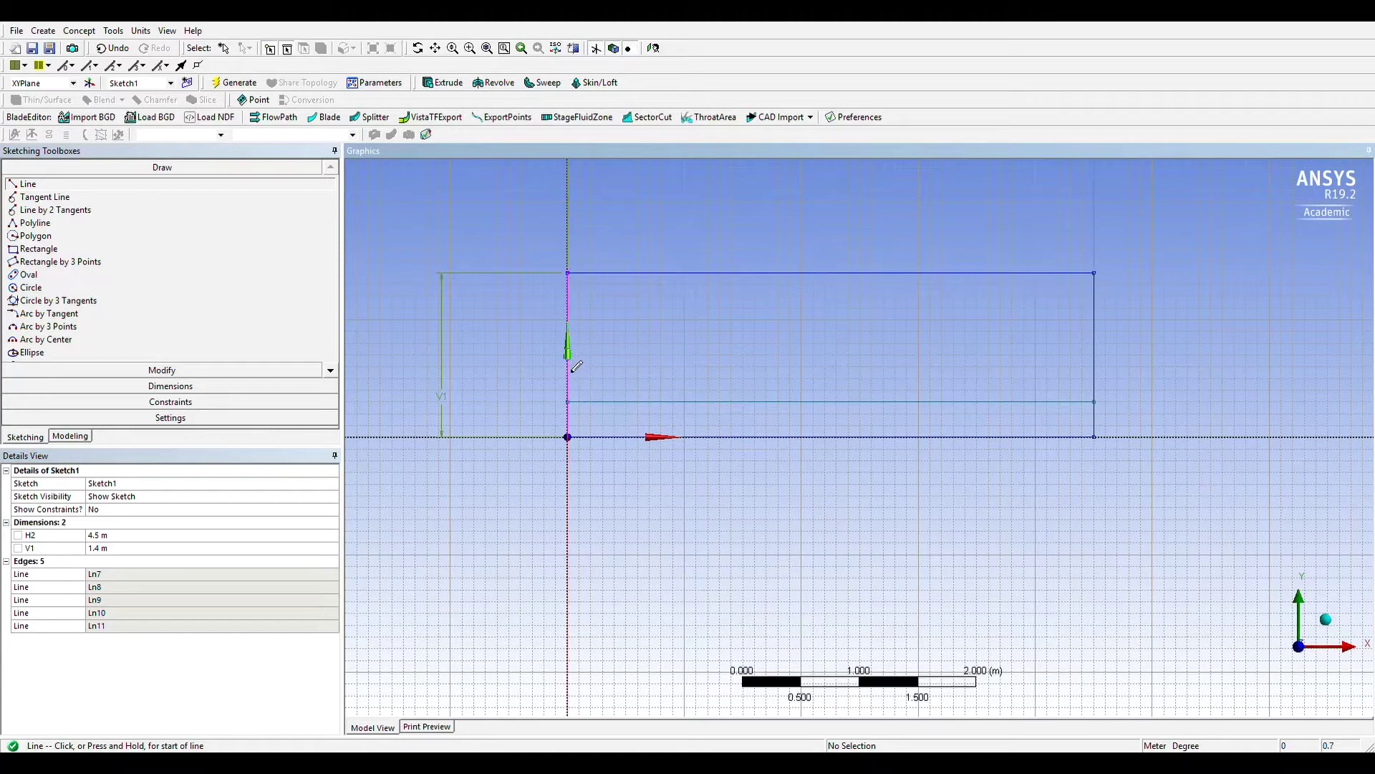
Draw the hood, windshield, rear window and rear lines of the car profile
left_click(569, 344)
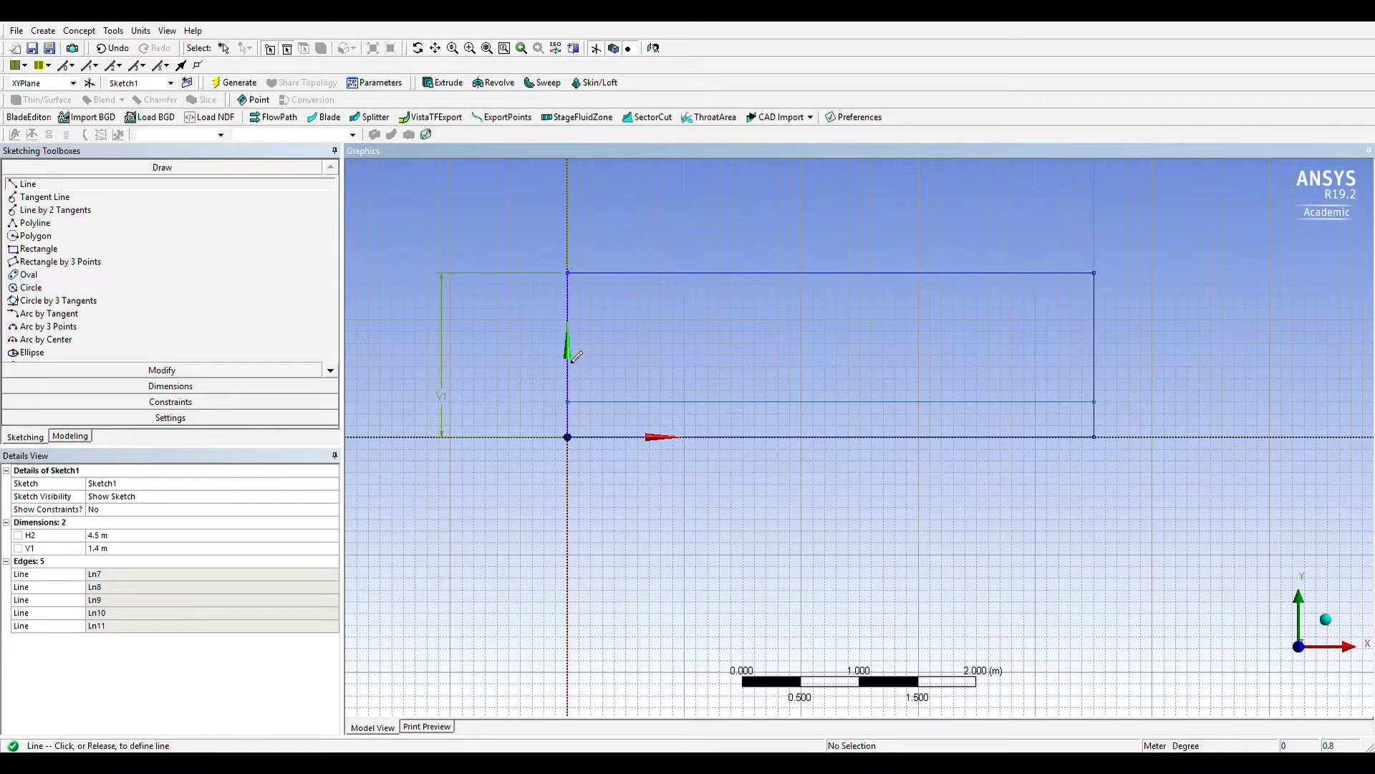
left_click(730, 318)
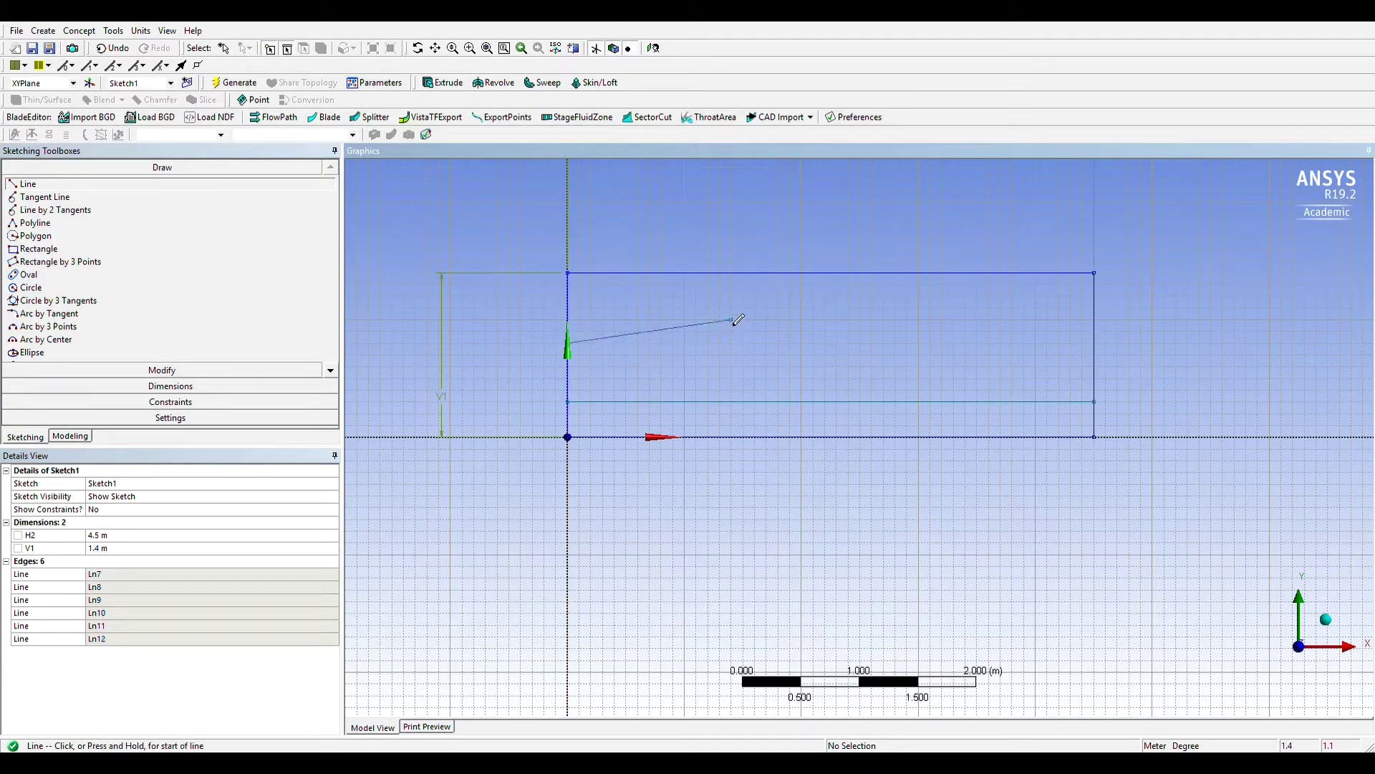
left_click(756, 276)
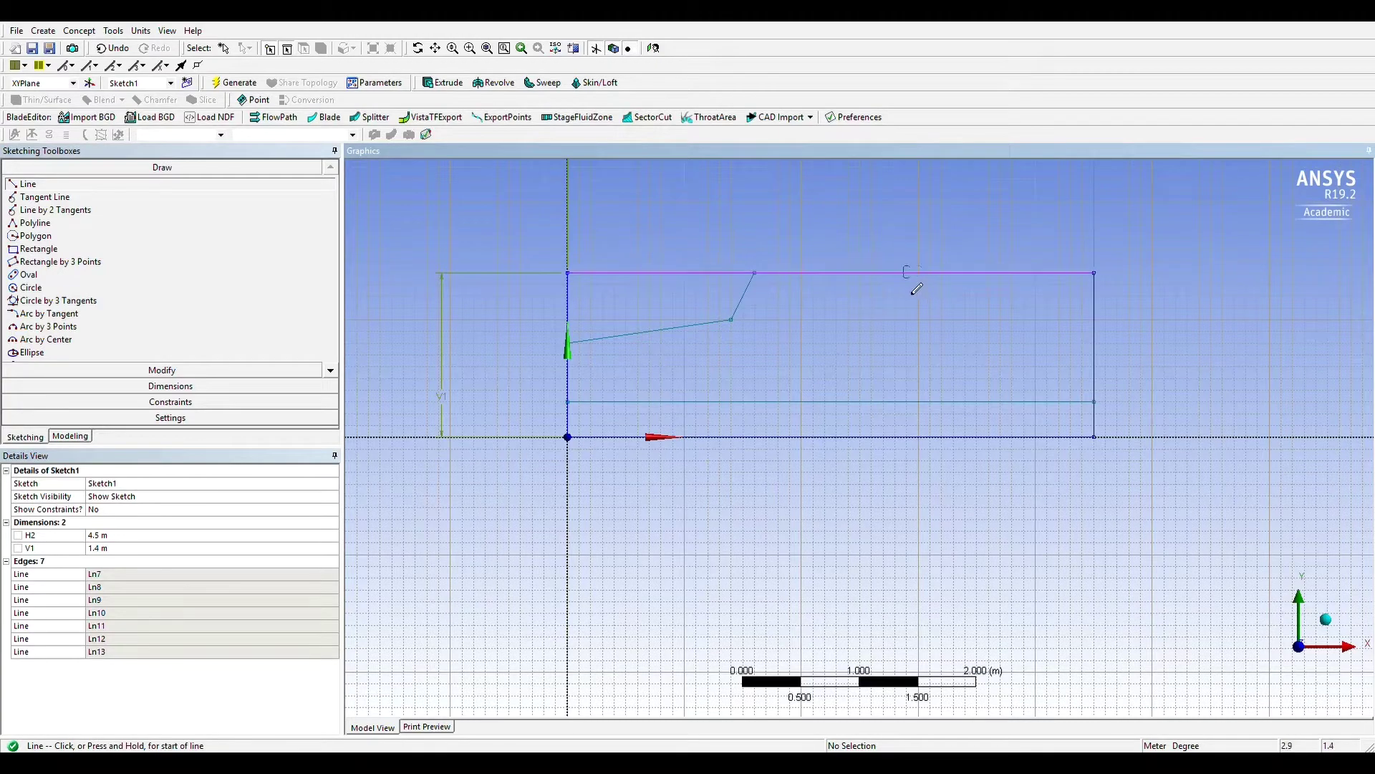
left_click(906, 277)
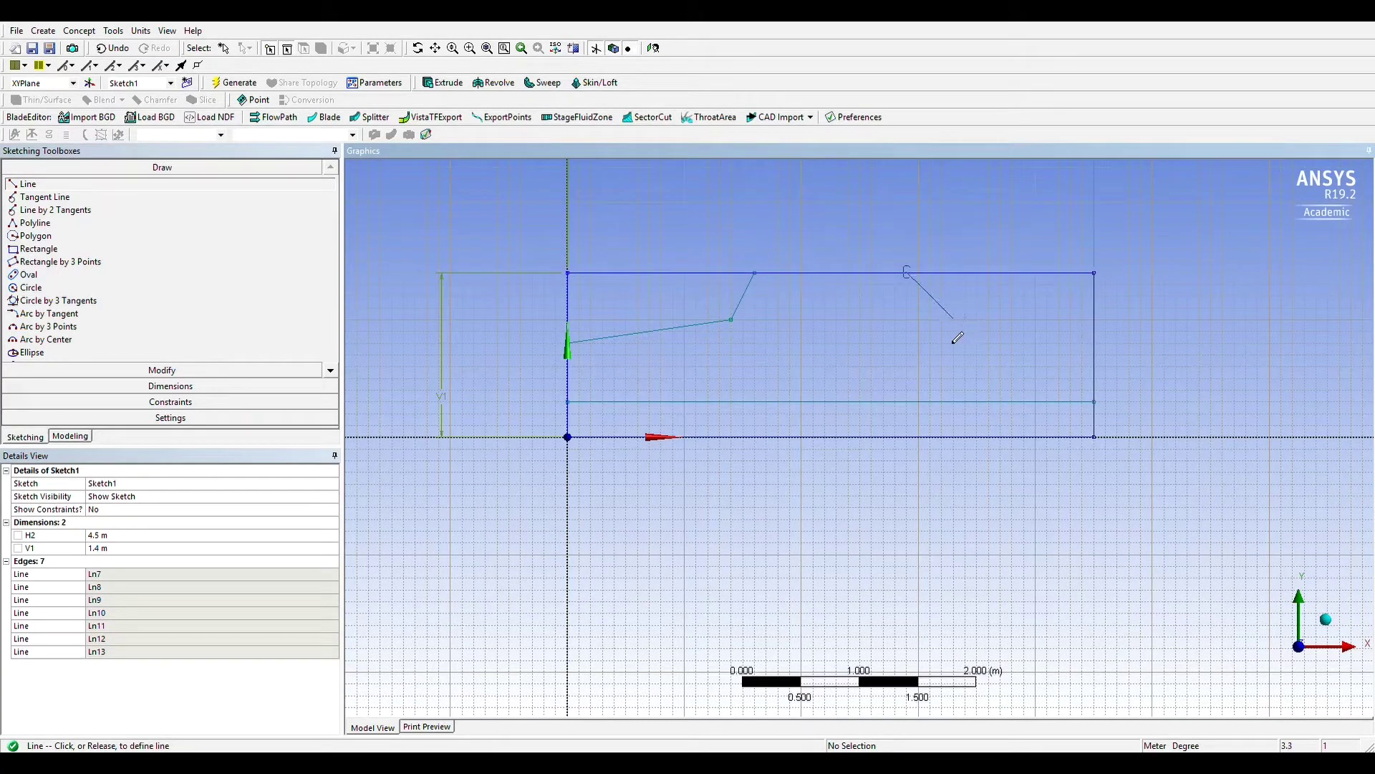
left_click(943, 323)
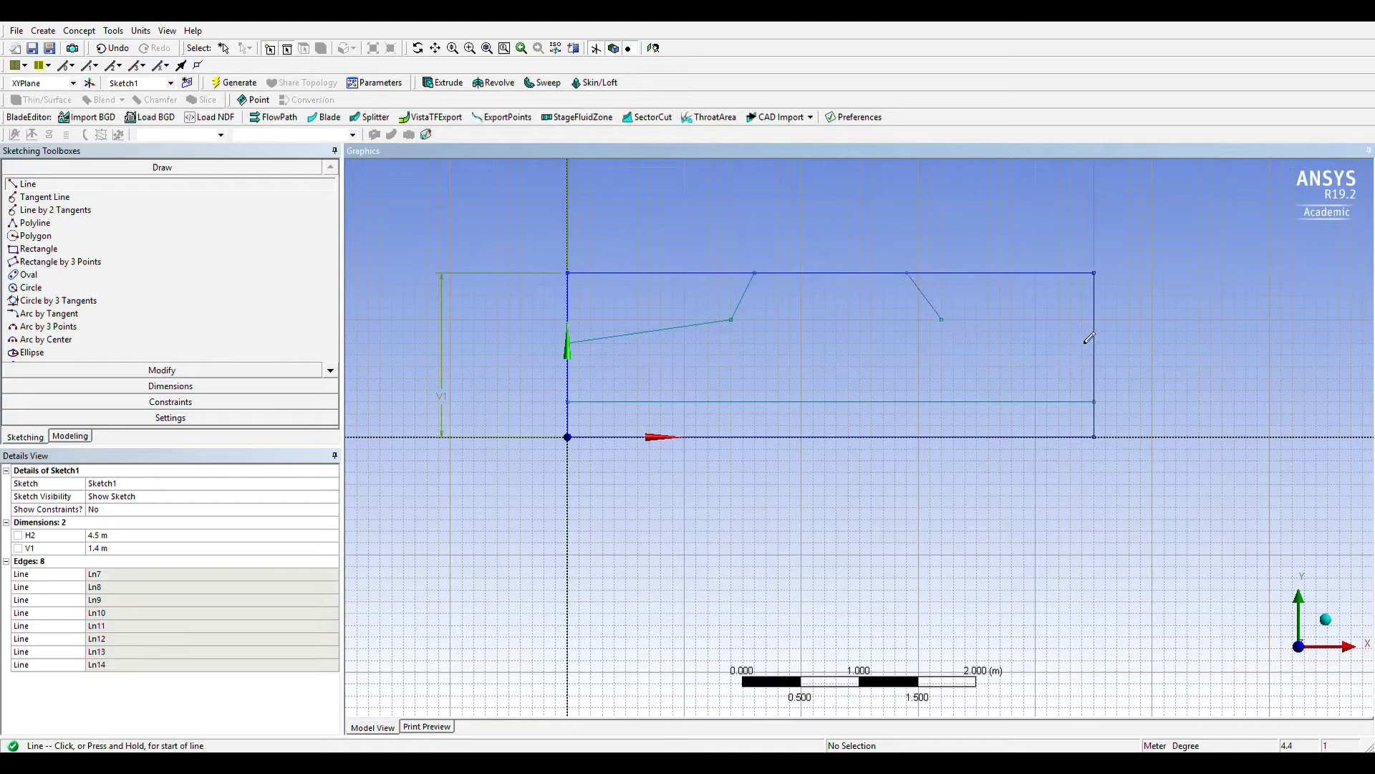
left_click(942, 322)
left_click(1095, 342)
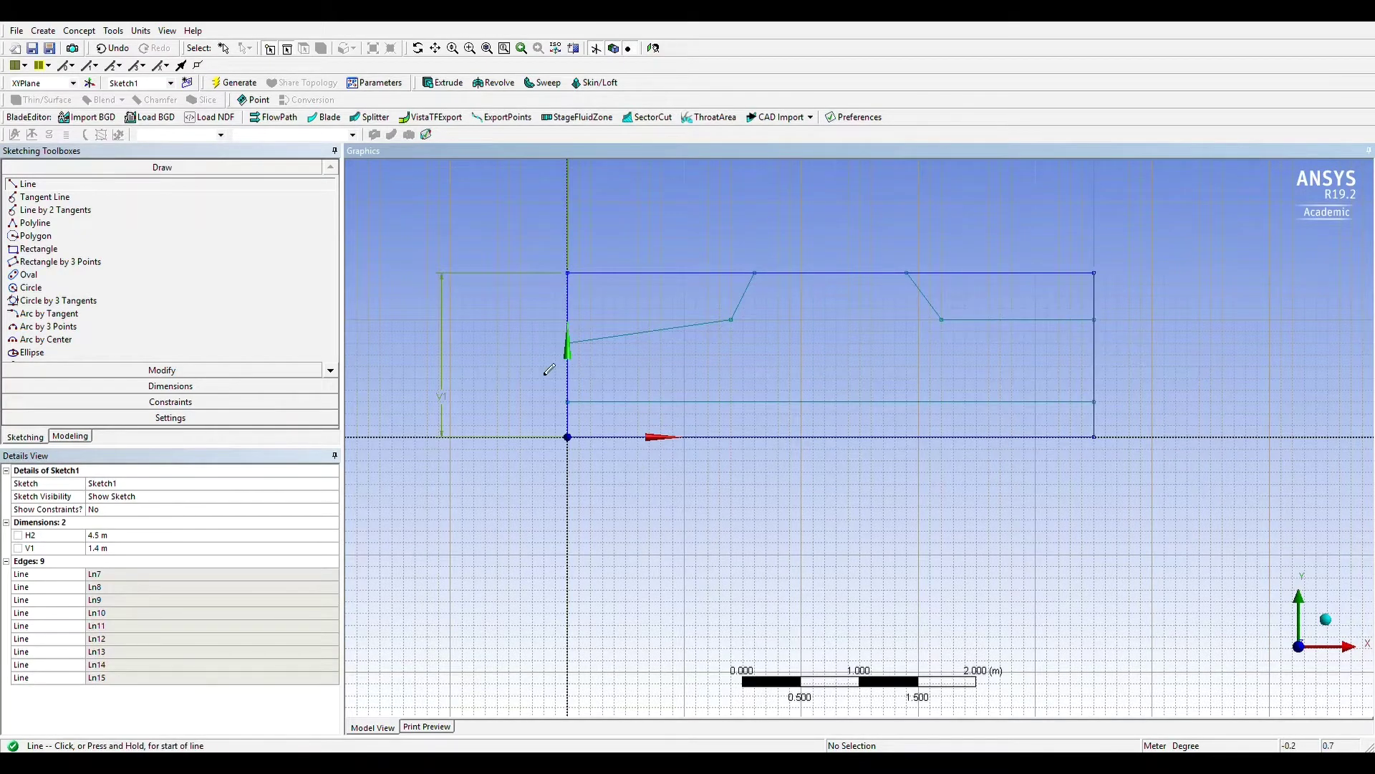
Draw two equal front and rear wheel circles centred on the lower line
left_click(31, 287)
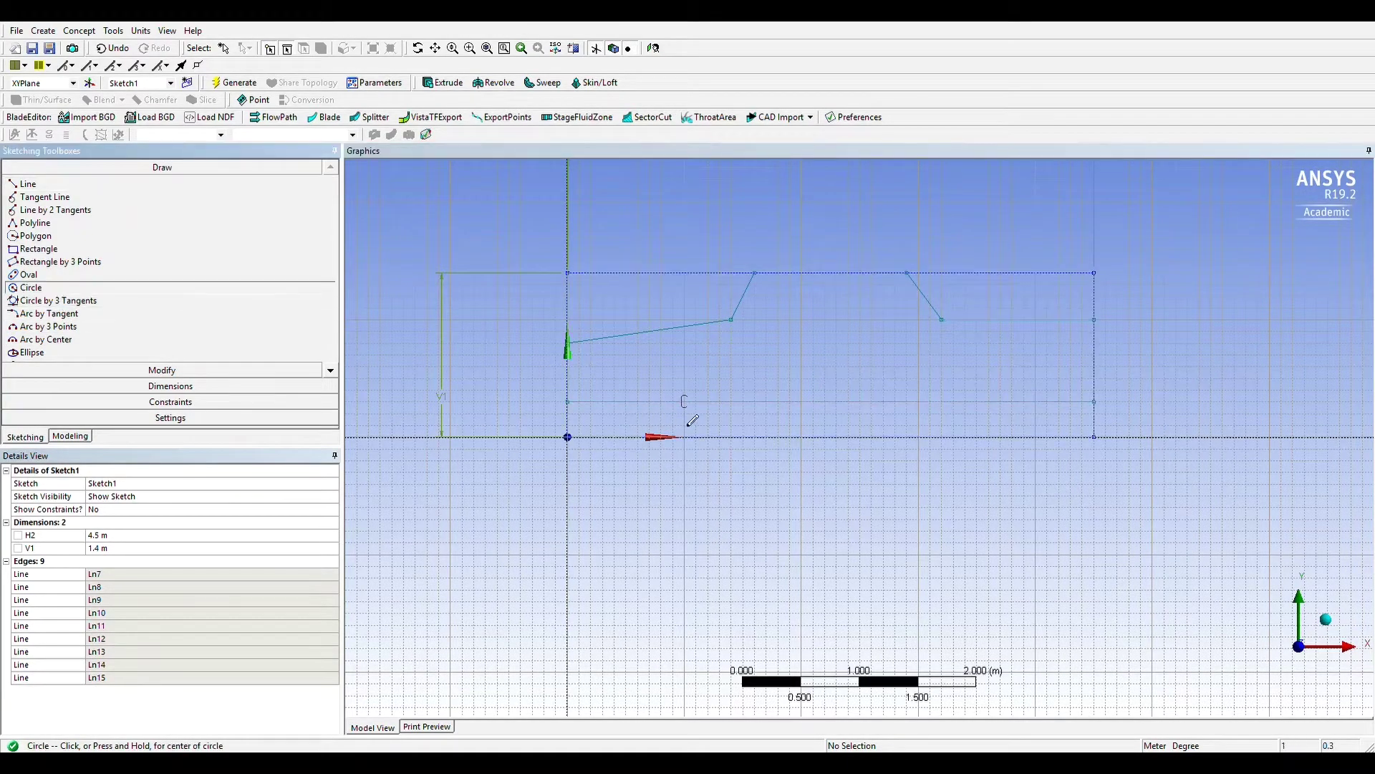
left_click(684, 402)
left_click(684, 437)
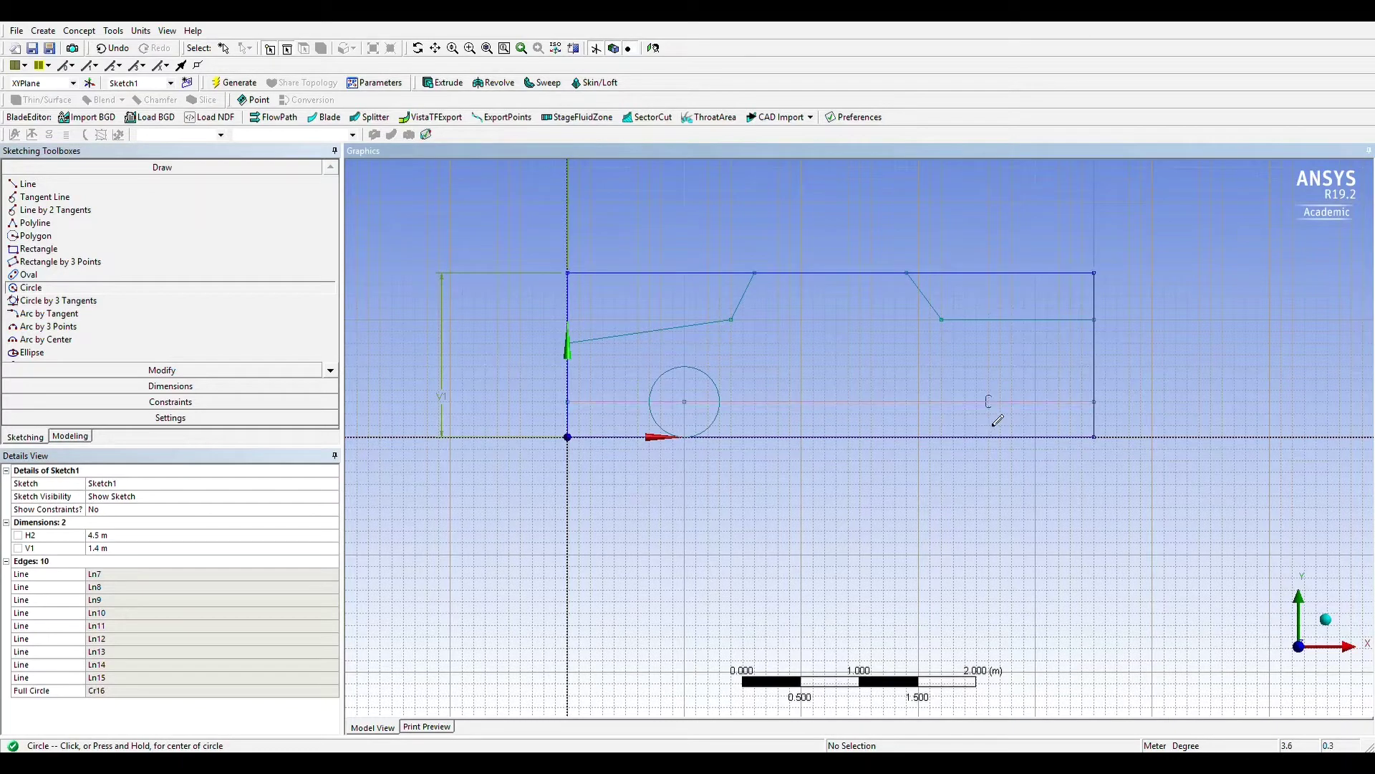
left_click(1001, 402)
left_click(1001, 436)
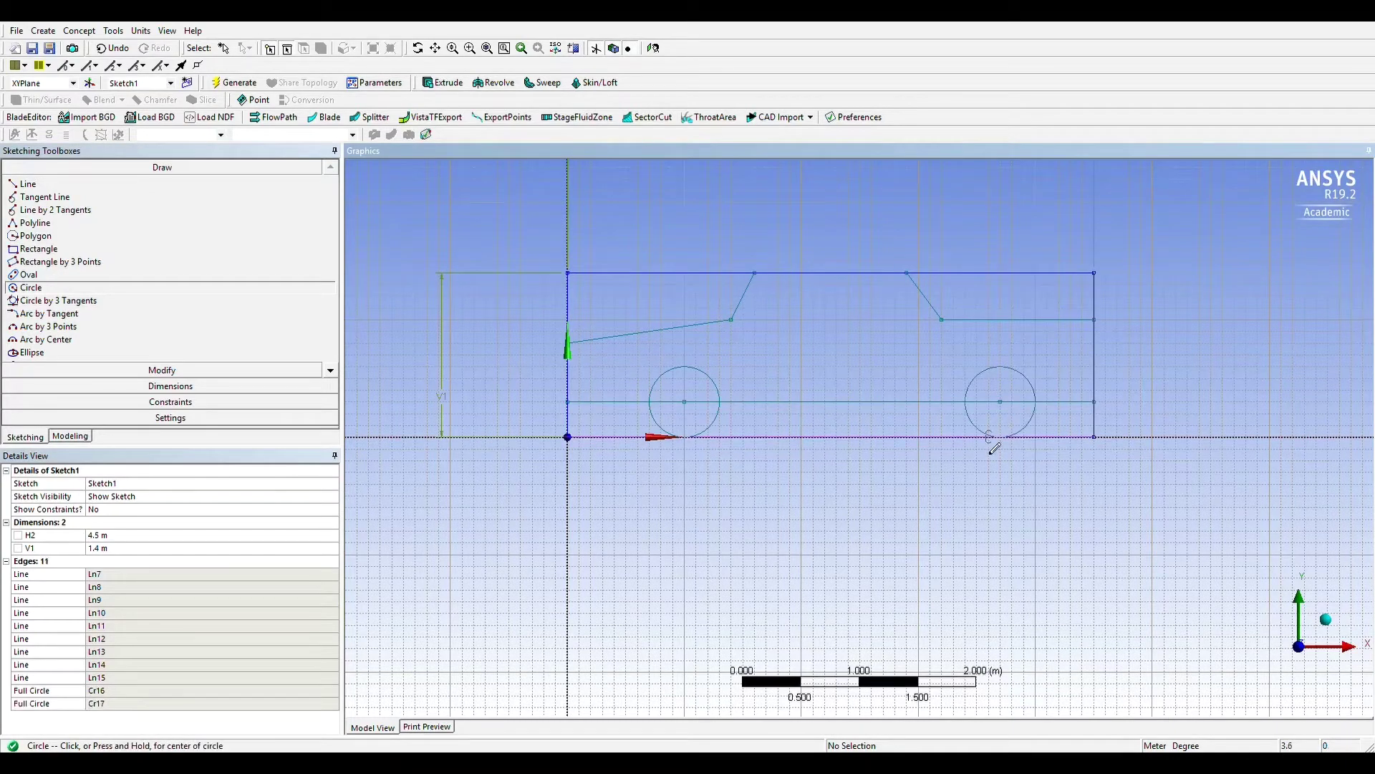
Trim the front wheel's upper half, its inner line piece and the box's top edge
left_click(143, 372)
left_click(29, 239)
left_click(677, 394)
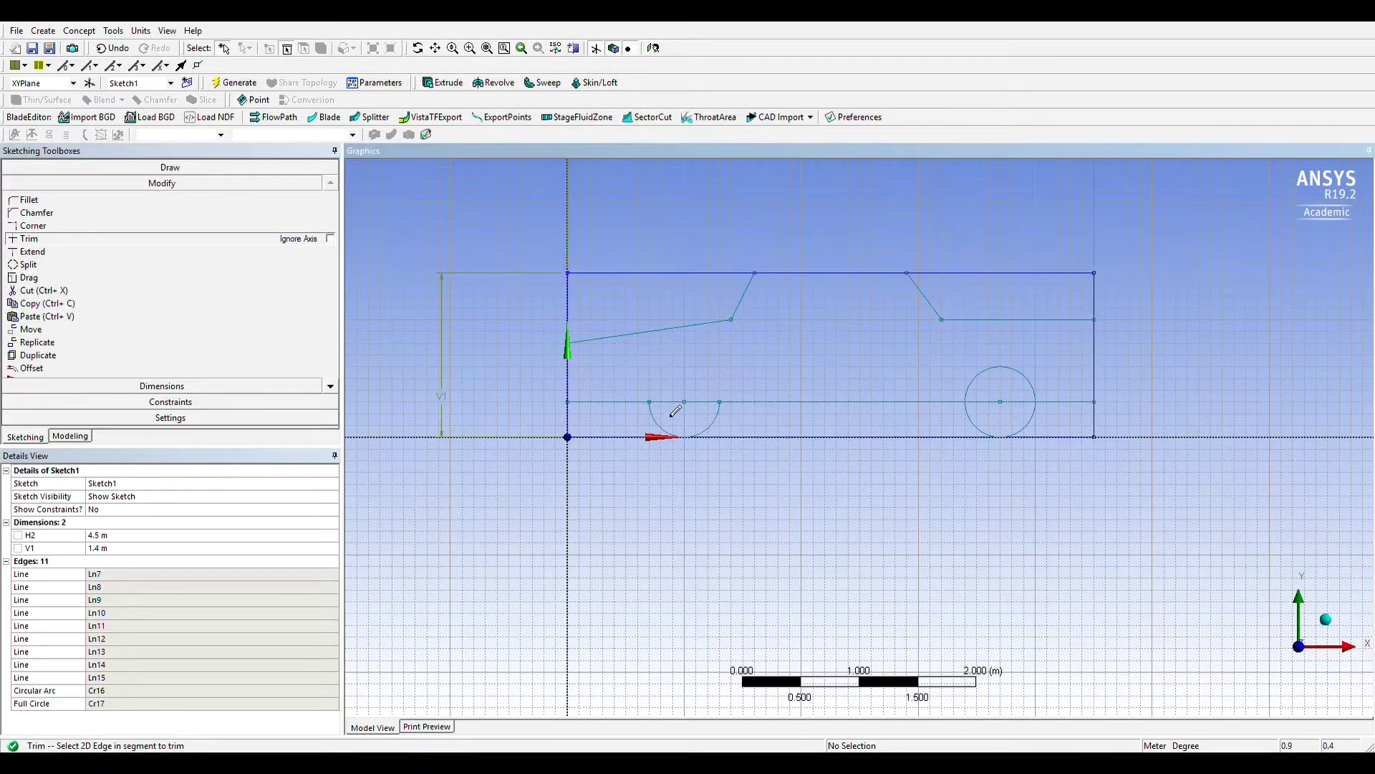
left_click(677, 405)
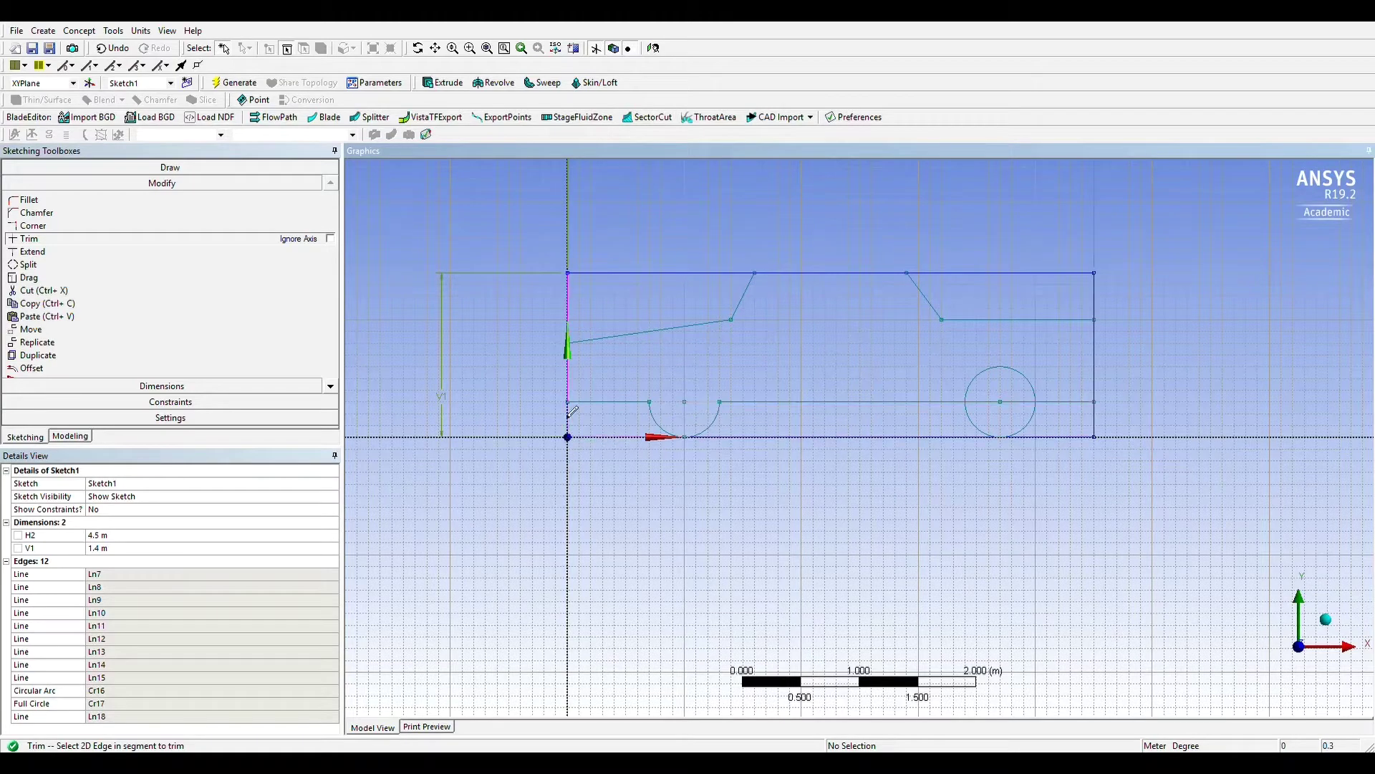
left_click(587, 274)
left_click(1000, 274)
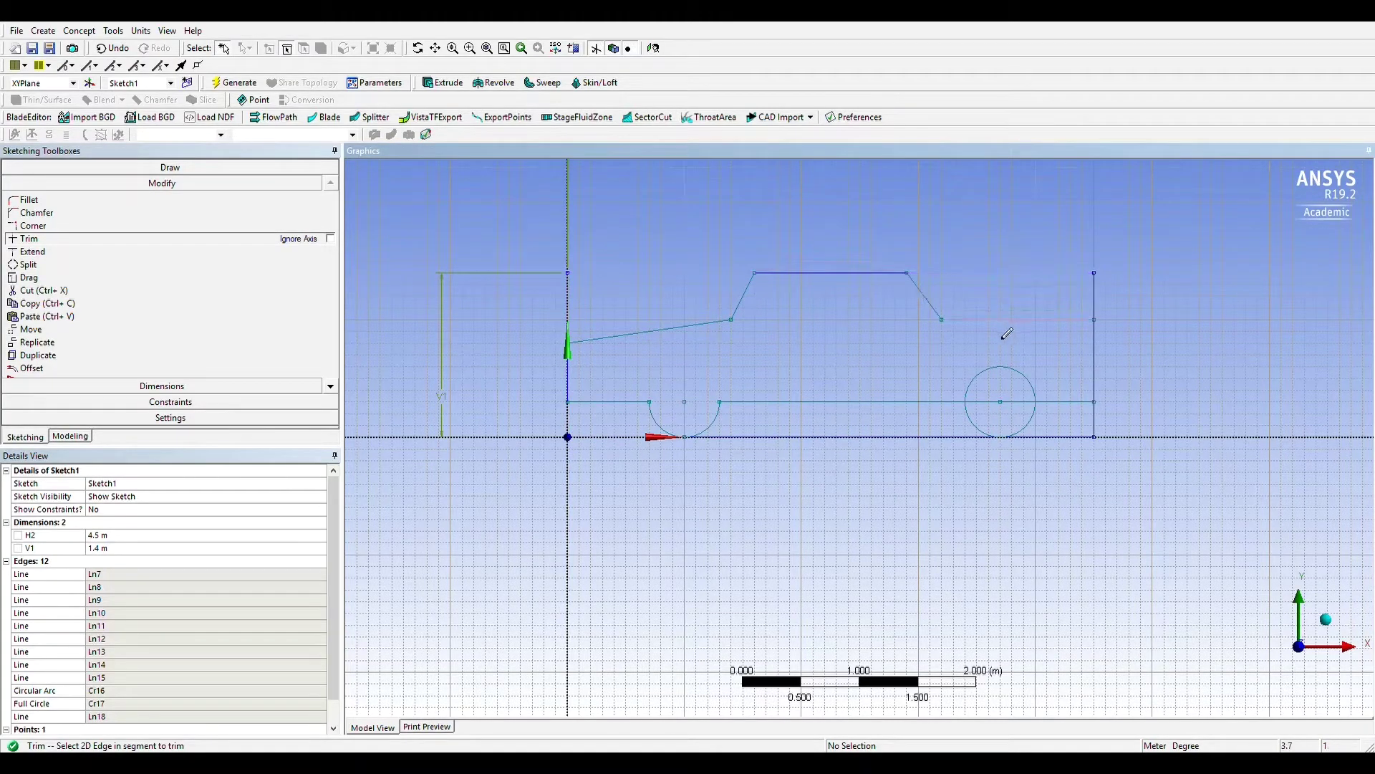
key("ctrl+z")
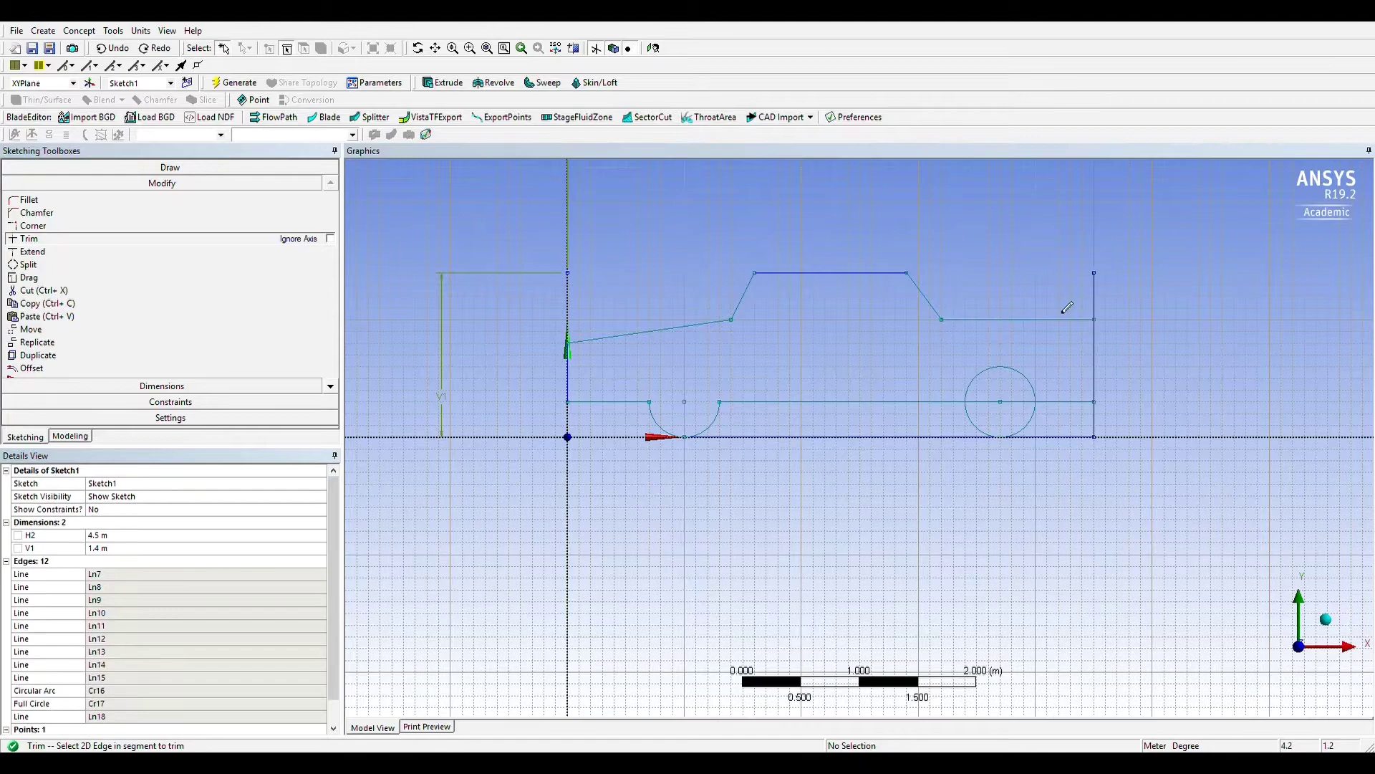
Trim the right-edge stubs, axis line, rear wheel's upper half and line between wheels
left_click(1093, 296)
left_click(1094, 423)
left_click(1046, 437)
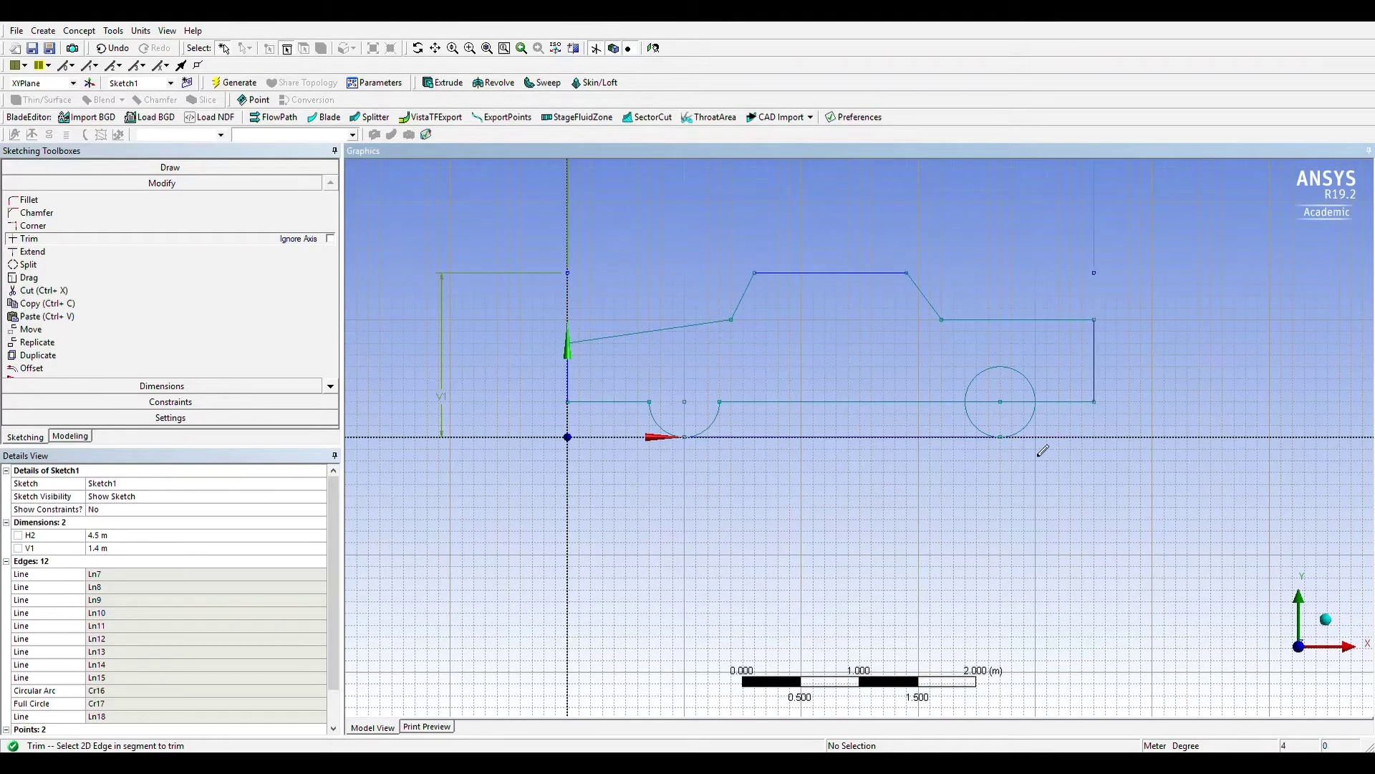
left_click(1005, 366)
left_click(1014, 402)
left_click(975, 437)
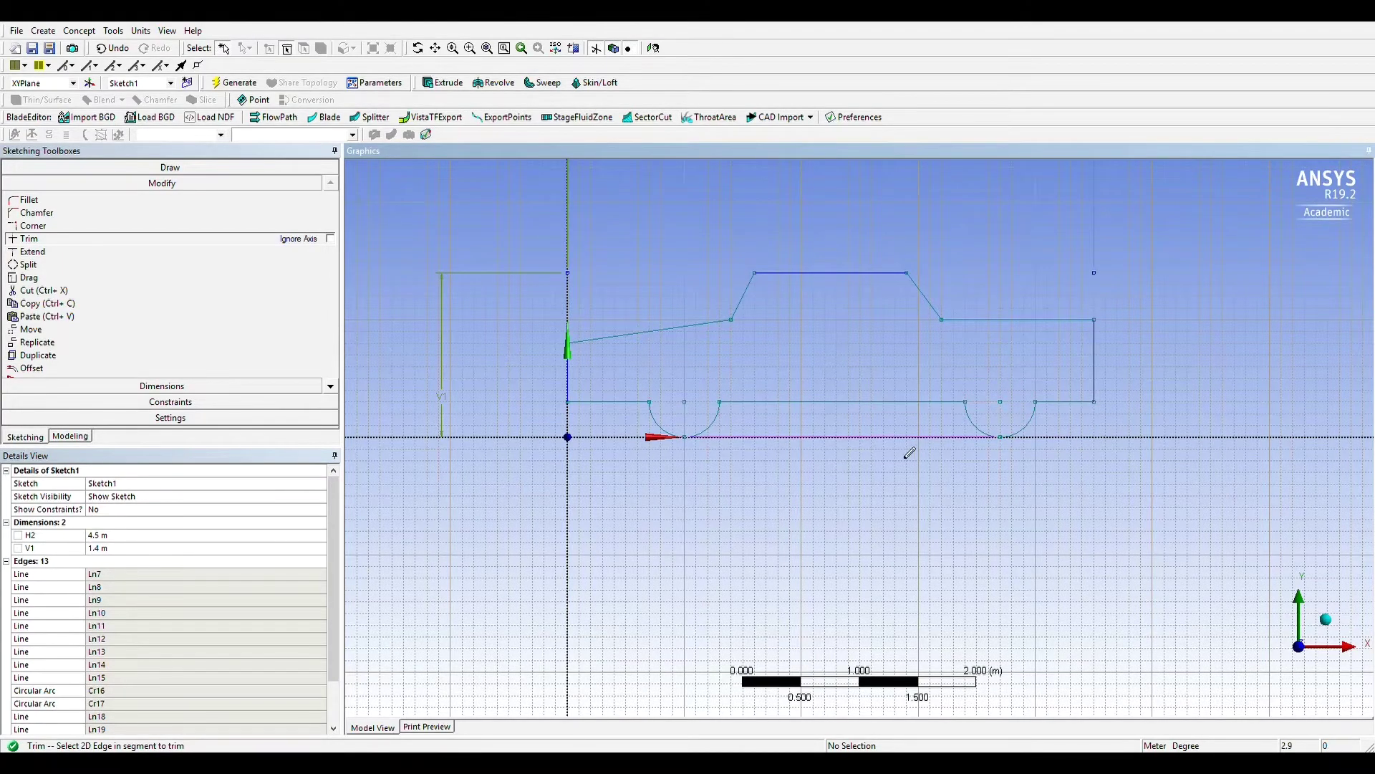
Generate a surface body from Sketch1 with Surfaces From Sketches
left_click(72, 439)
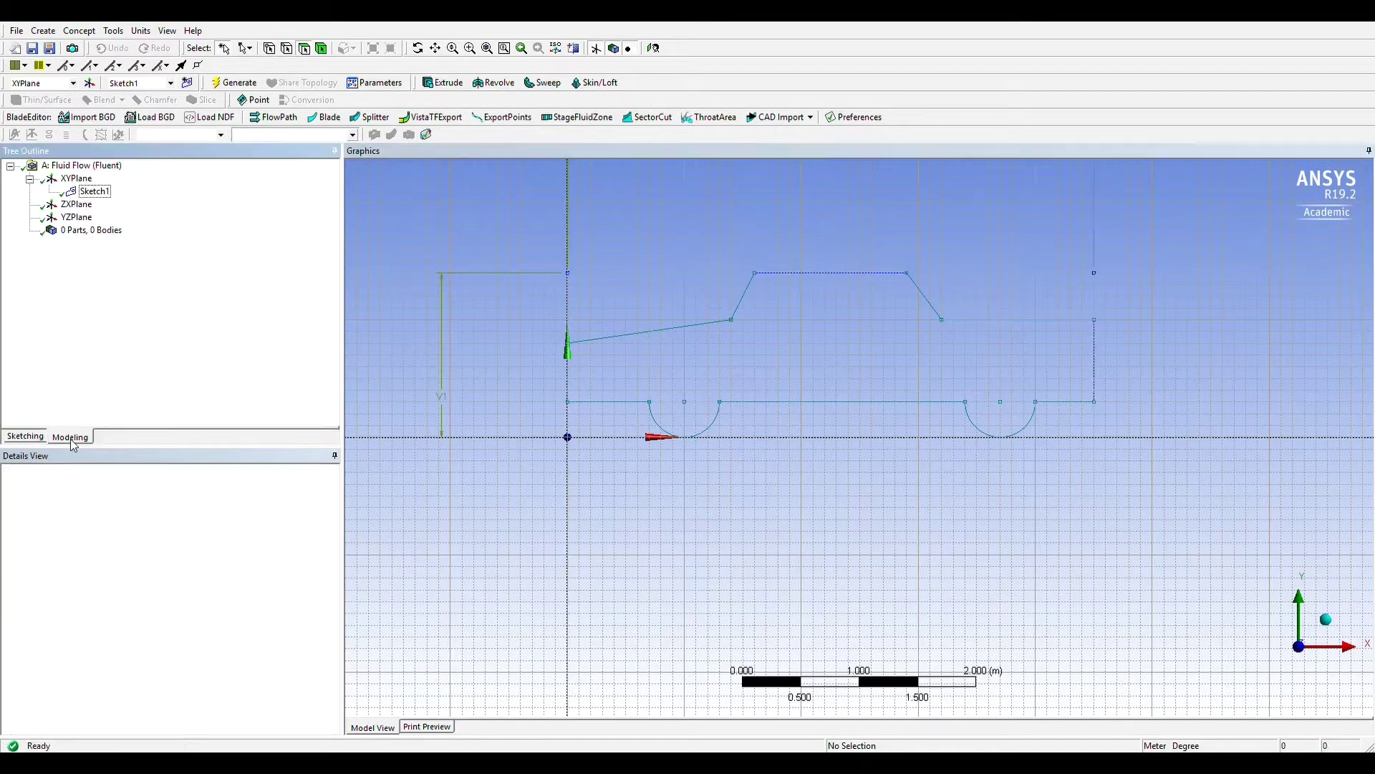
left_click(79, 31)
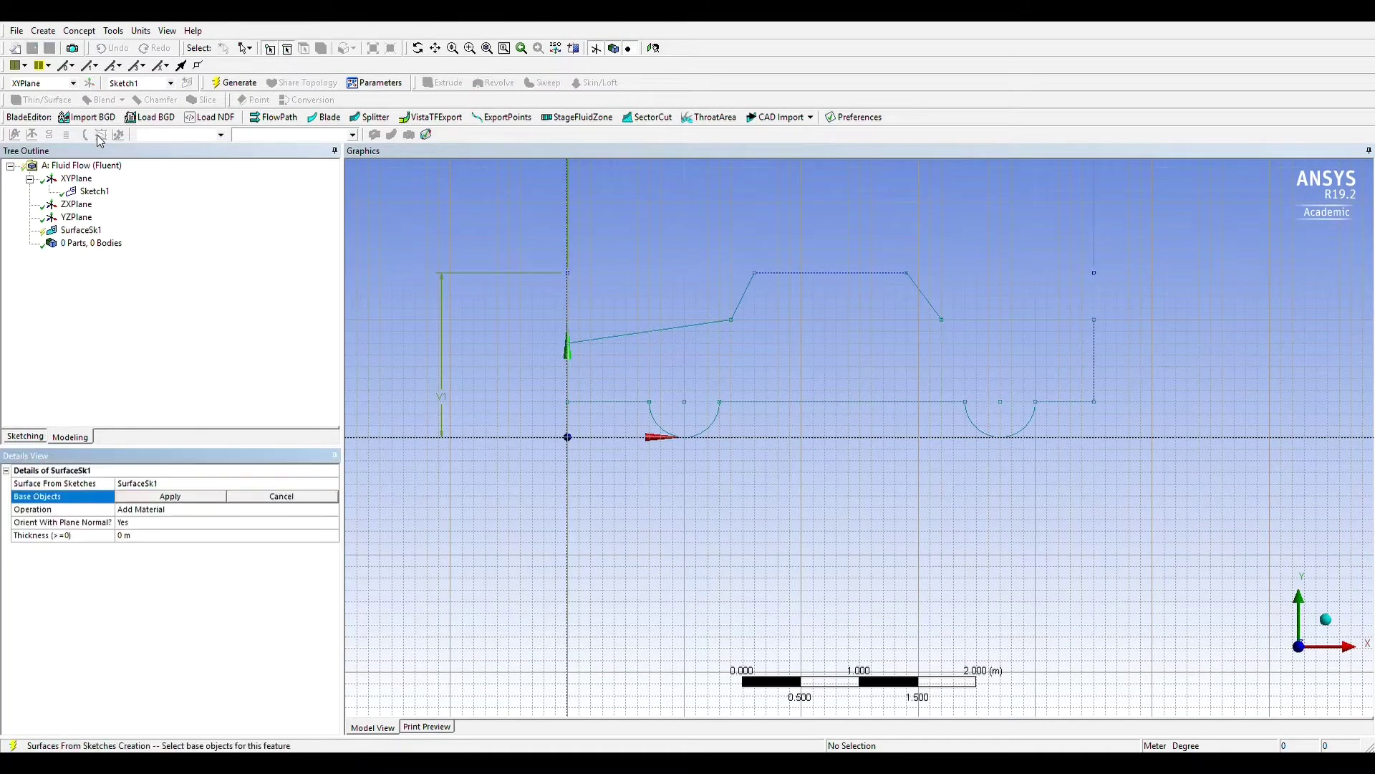
left_click(97, 192)
left_click(190, 496)
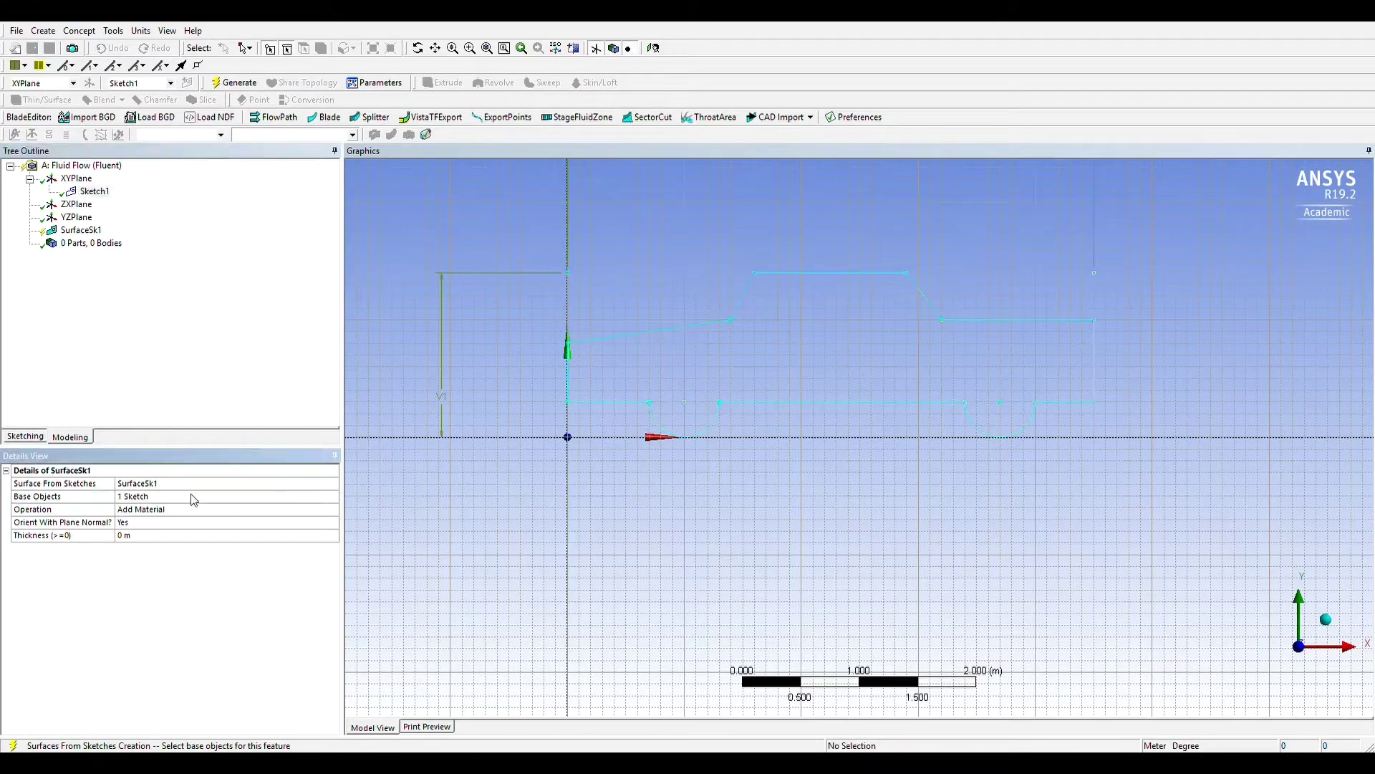
left_click(234, 82)
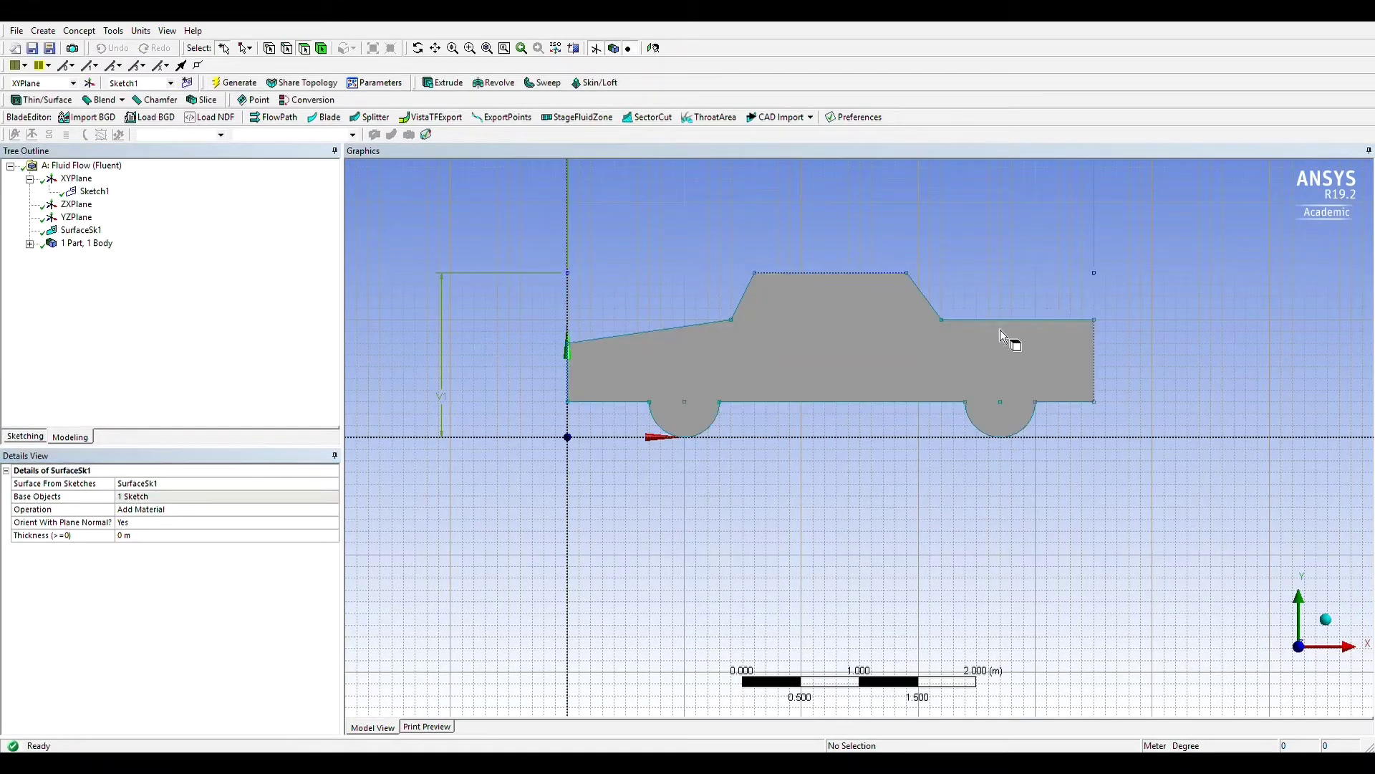
left_click(1326, 619)
middle_click_drag(1167, 491, 872, 372, "ctrl")
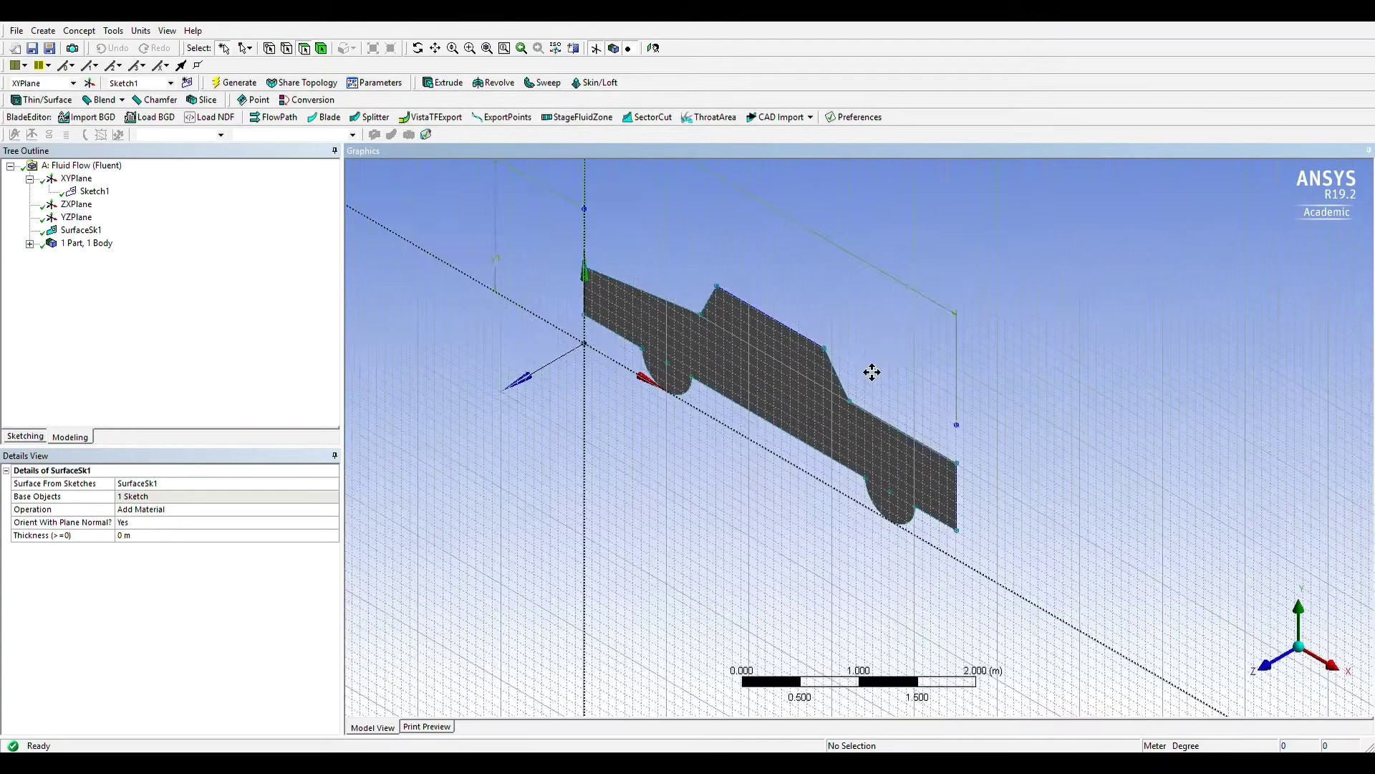
Extrude the car sketch 1.5 m deep into a solid body and view it from the side
left_click(442, 83)
left_click(135, 564)
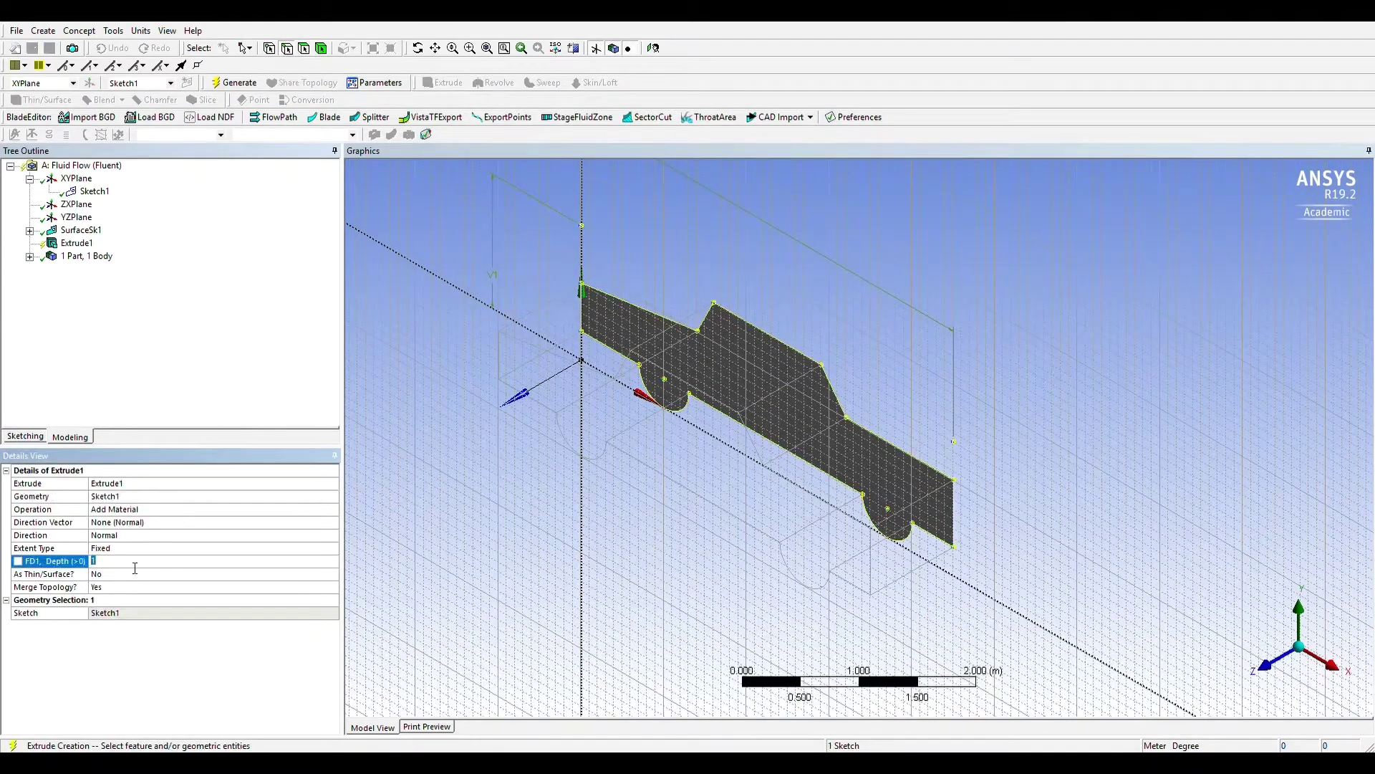
type(".5")
key("Return")
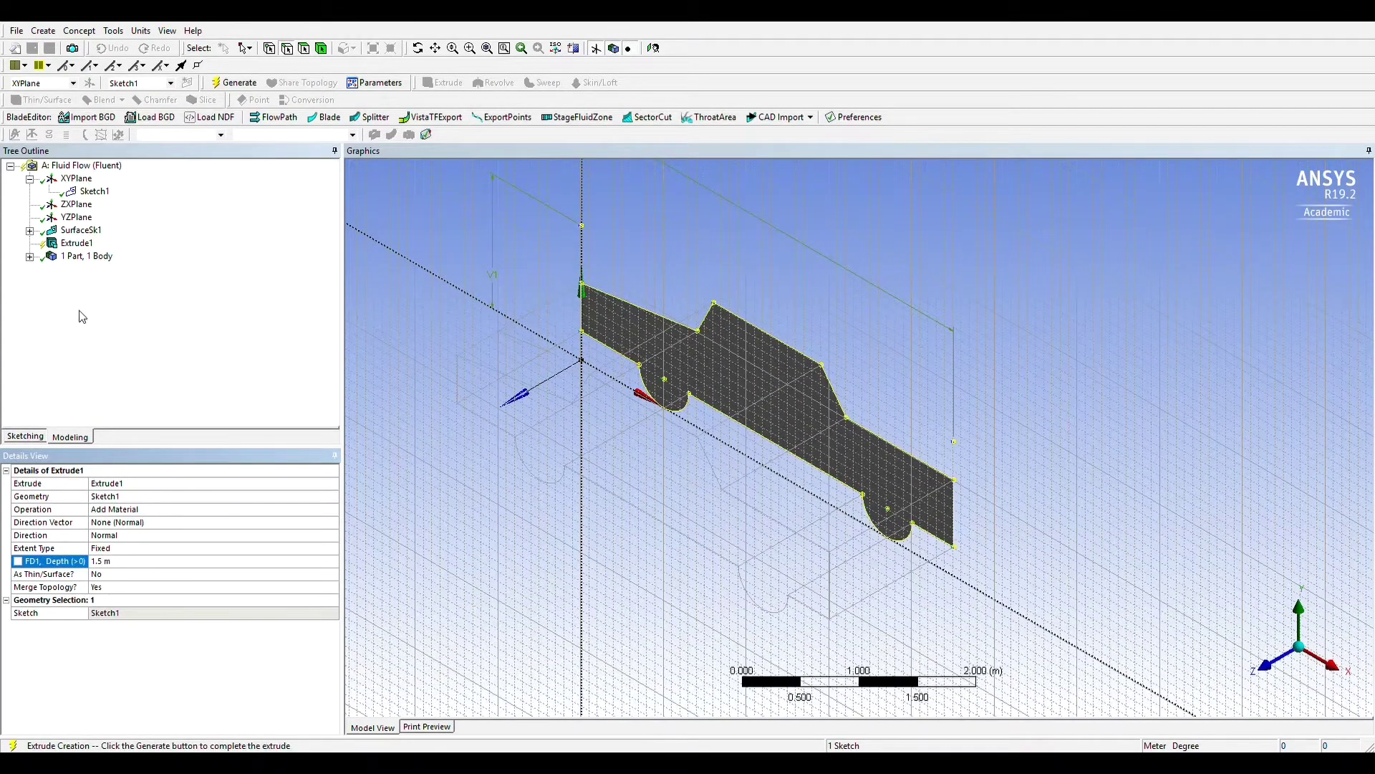
left_click(235, 82)
middle_click_drag(970, 498, 1146, 602)
left_click(1266, 659)
Generate an enclosure around the car with a Uniform 3 m cushion
left_click(1324, 629)
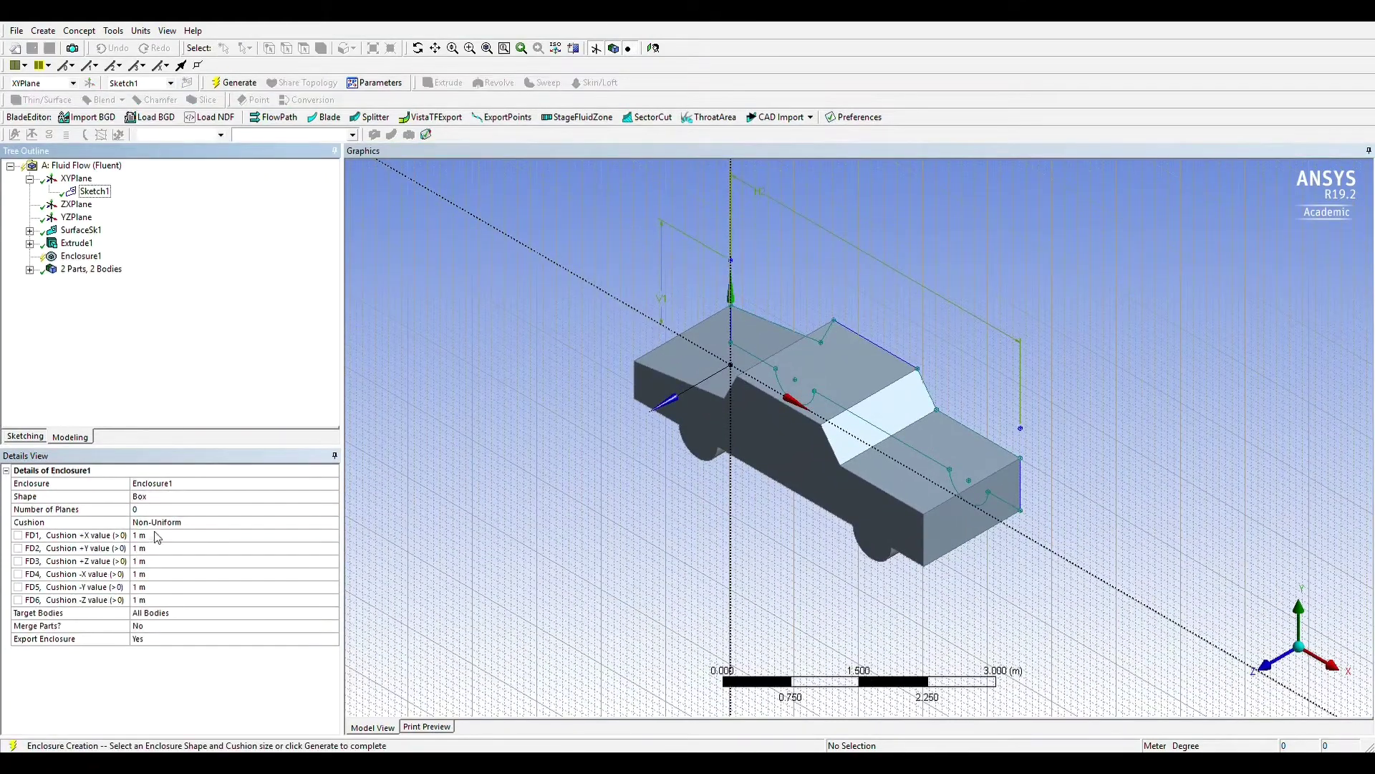
left_click(160, 522)
left_click(332, 522)
left_click(248, 536)
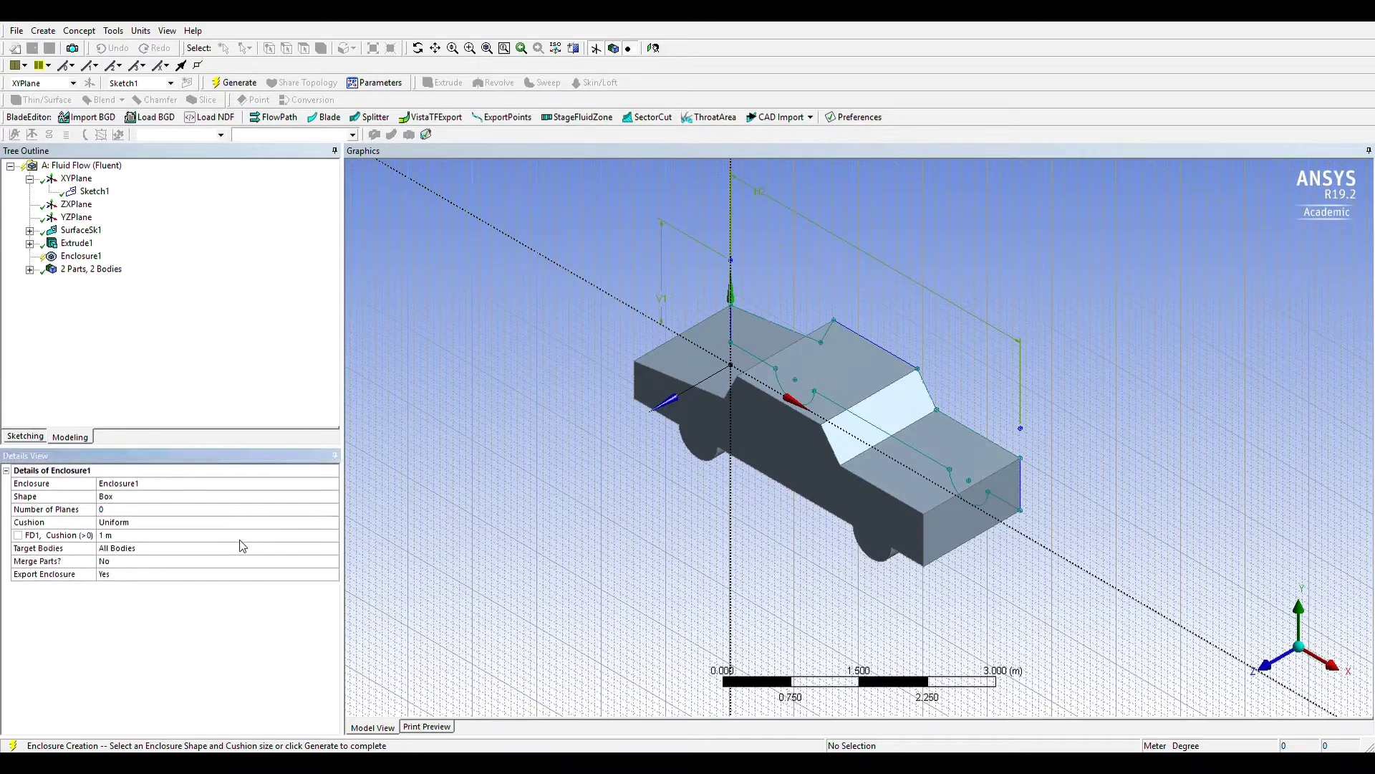
left_click(170, 533)
type("3")
key("Return")
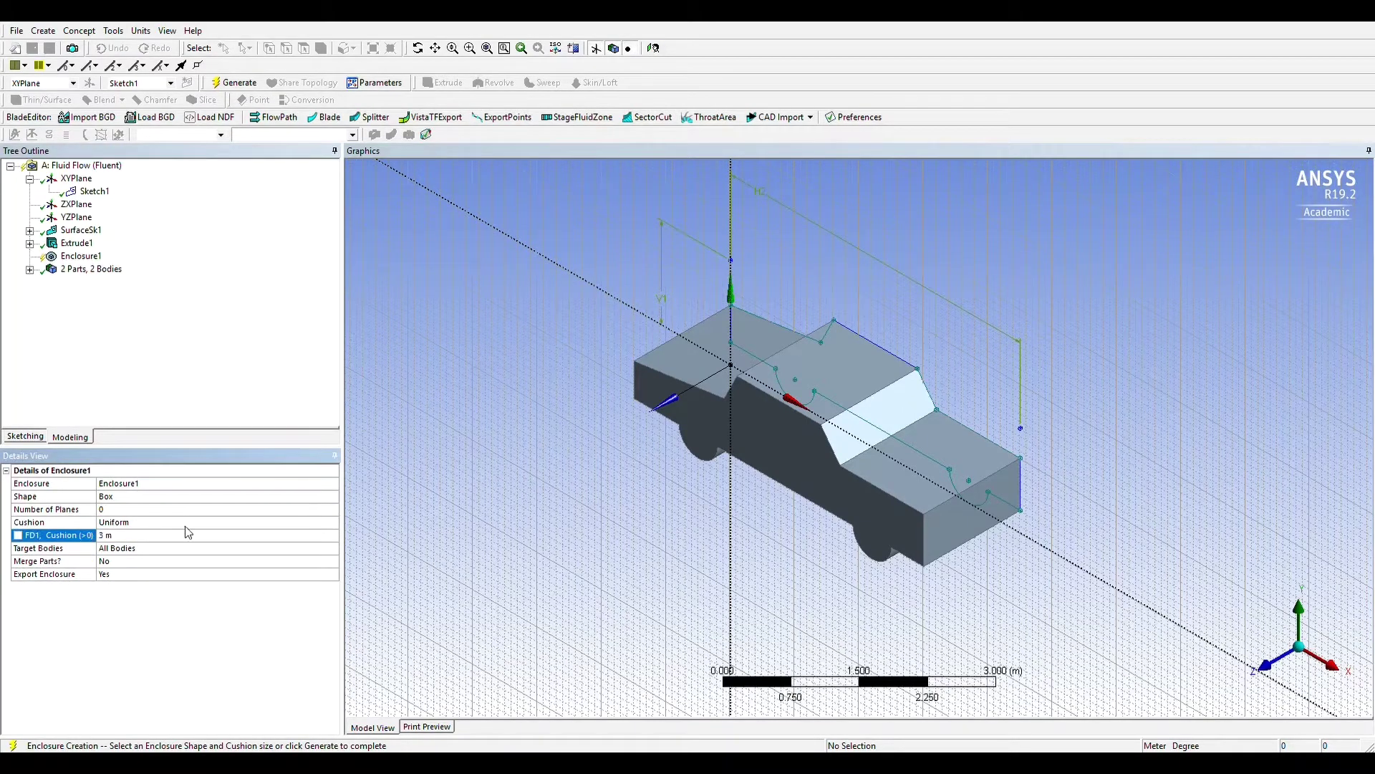
scroll(1074, 445, "down", 5)
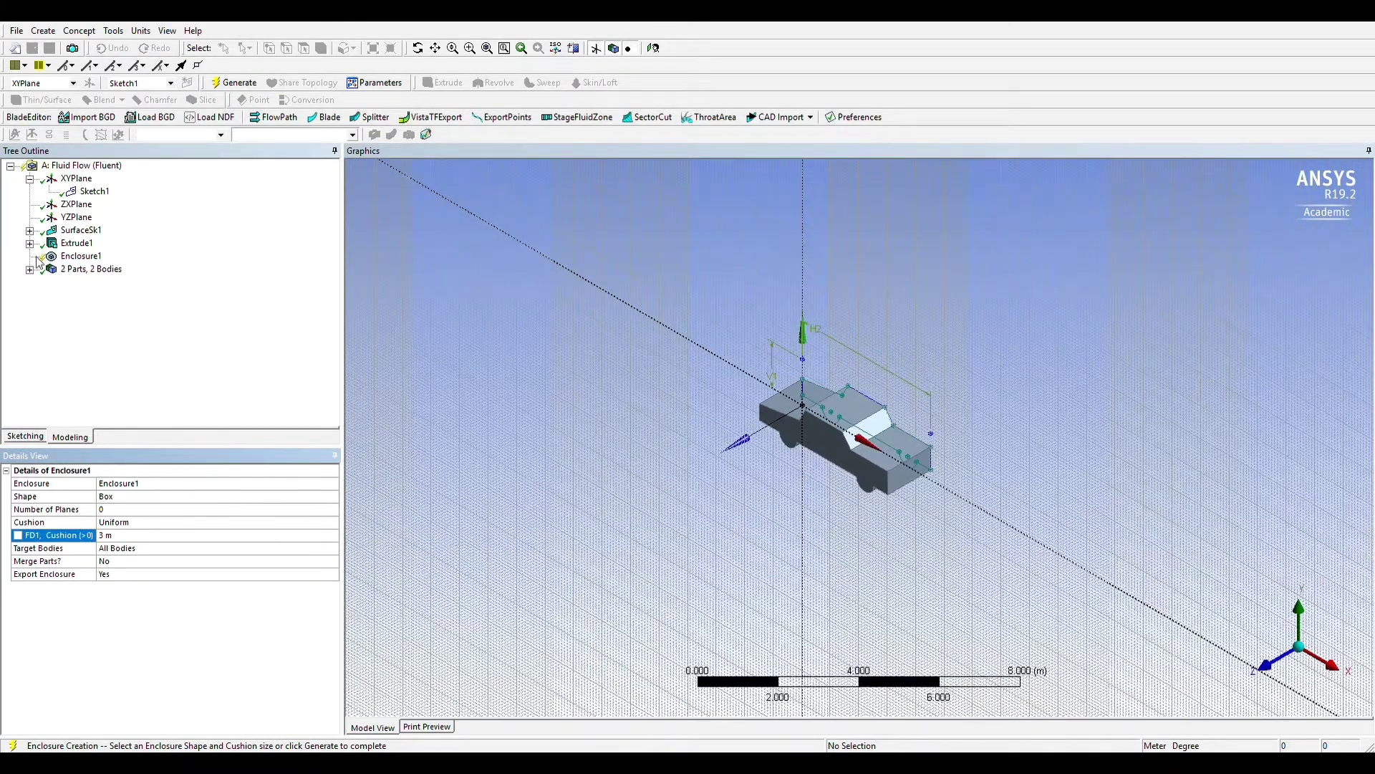
left_click(234, 82)
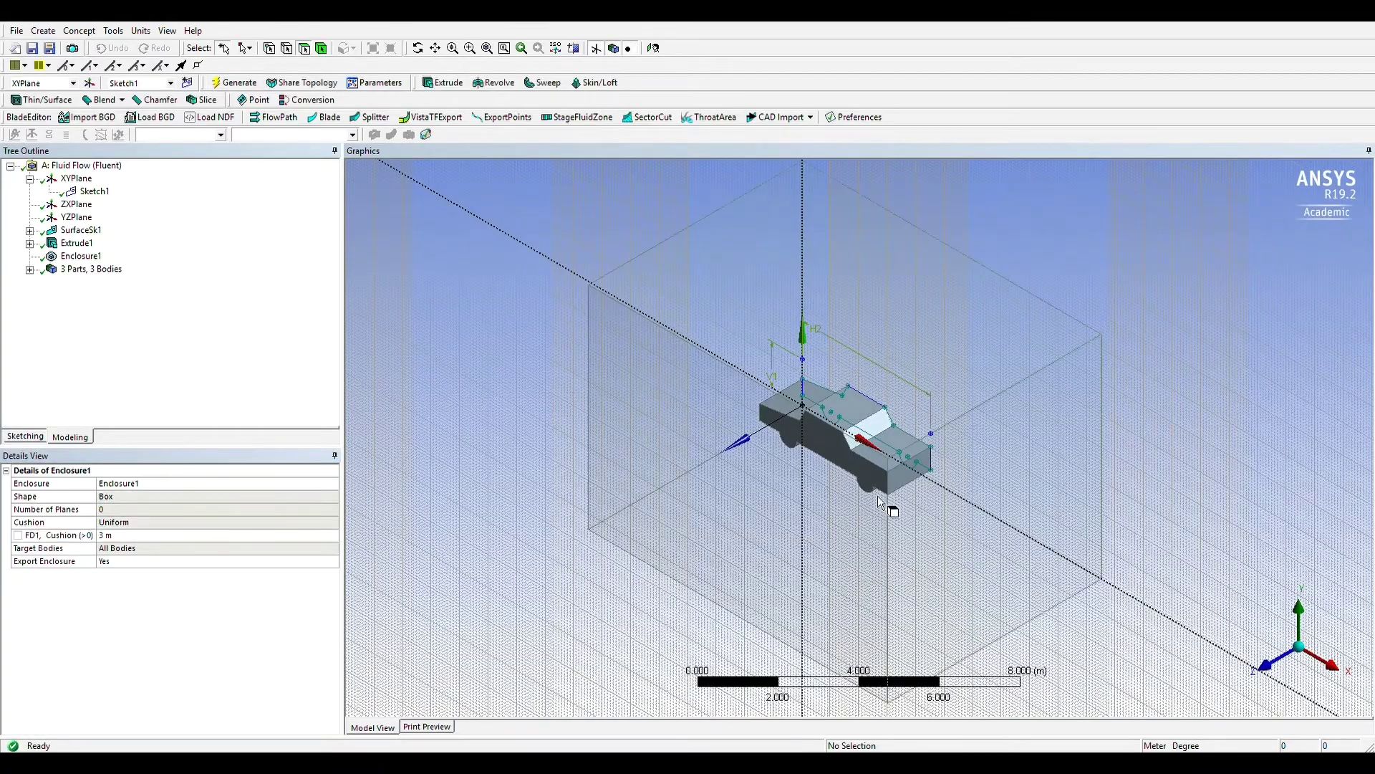
middle_click_drag(888, 508, 1017, 502)
left_click(1320, 633)
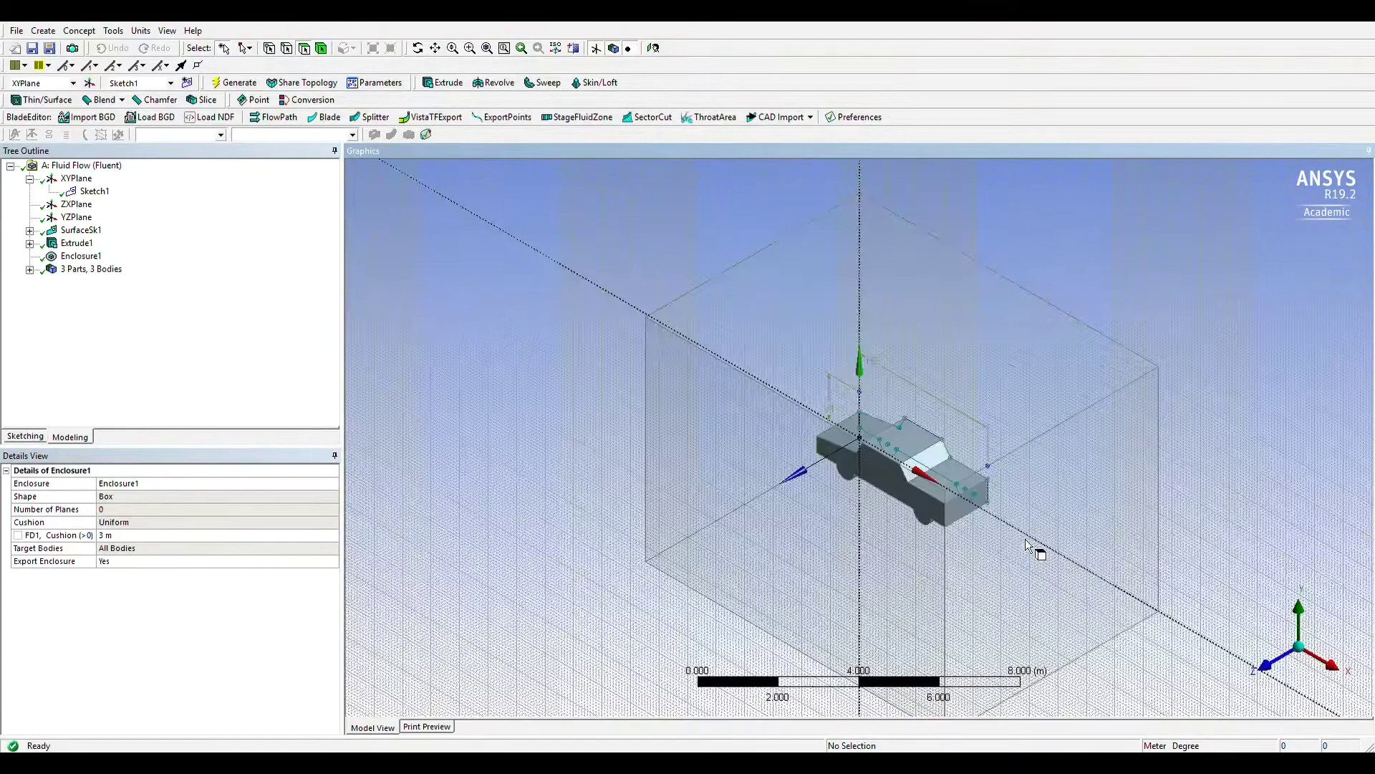
scroll(996, 492, "up", 4)
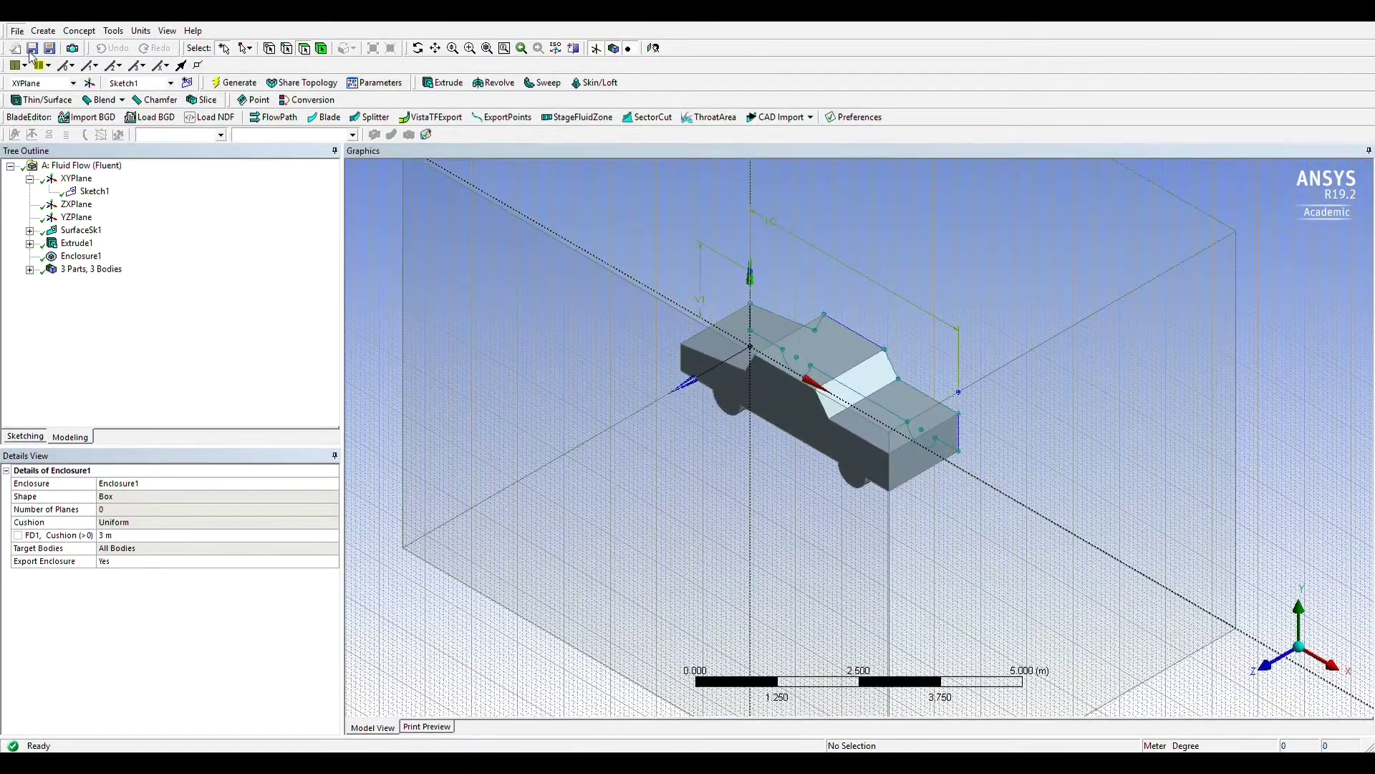
Boolean-subtract the car bodies (tool) from the enclosure box (target) and generate it
left_click(141, 284)
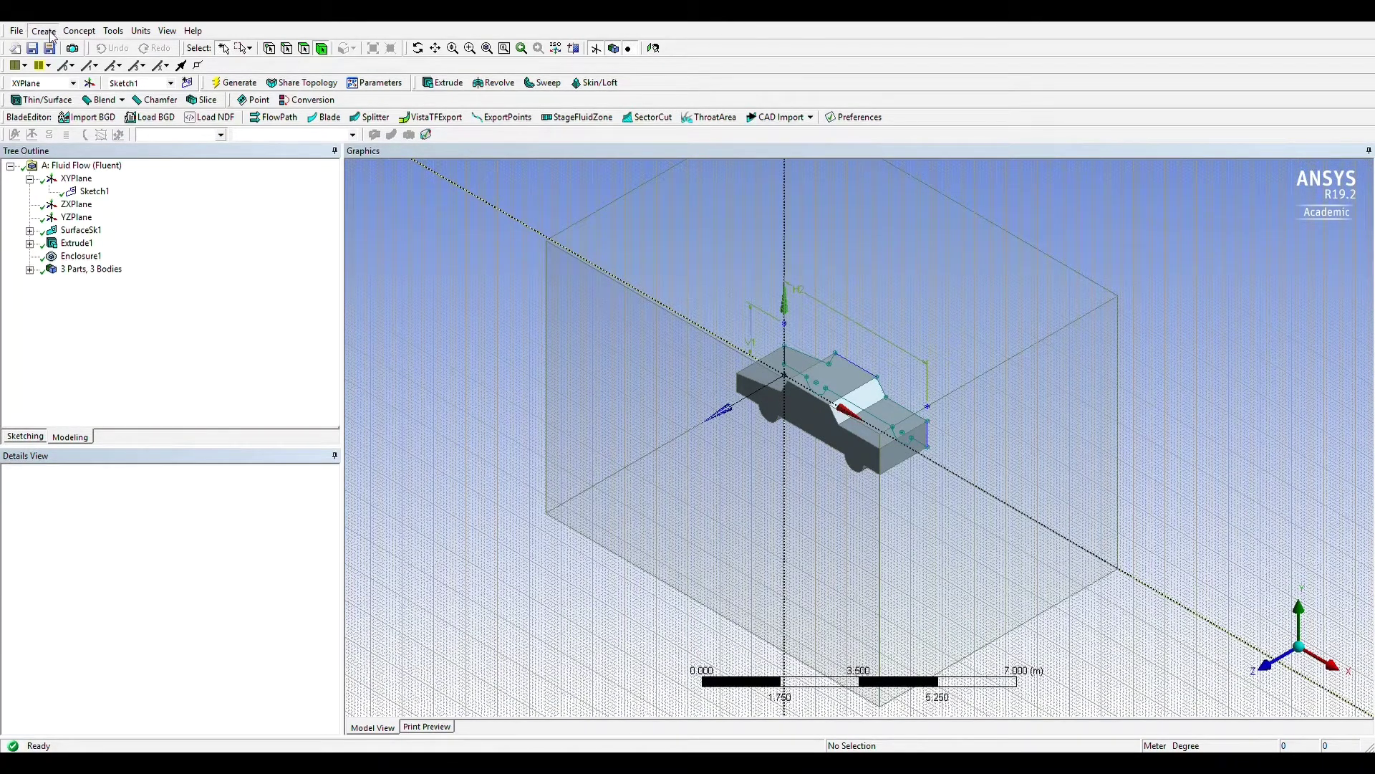
left_click(71, 256)
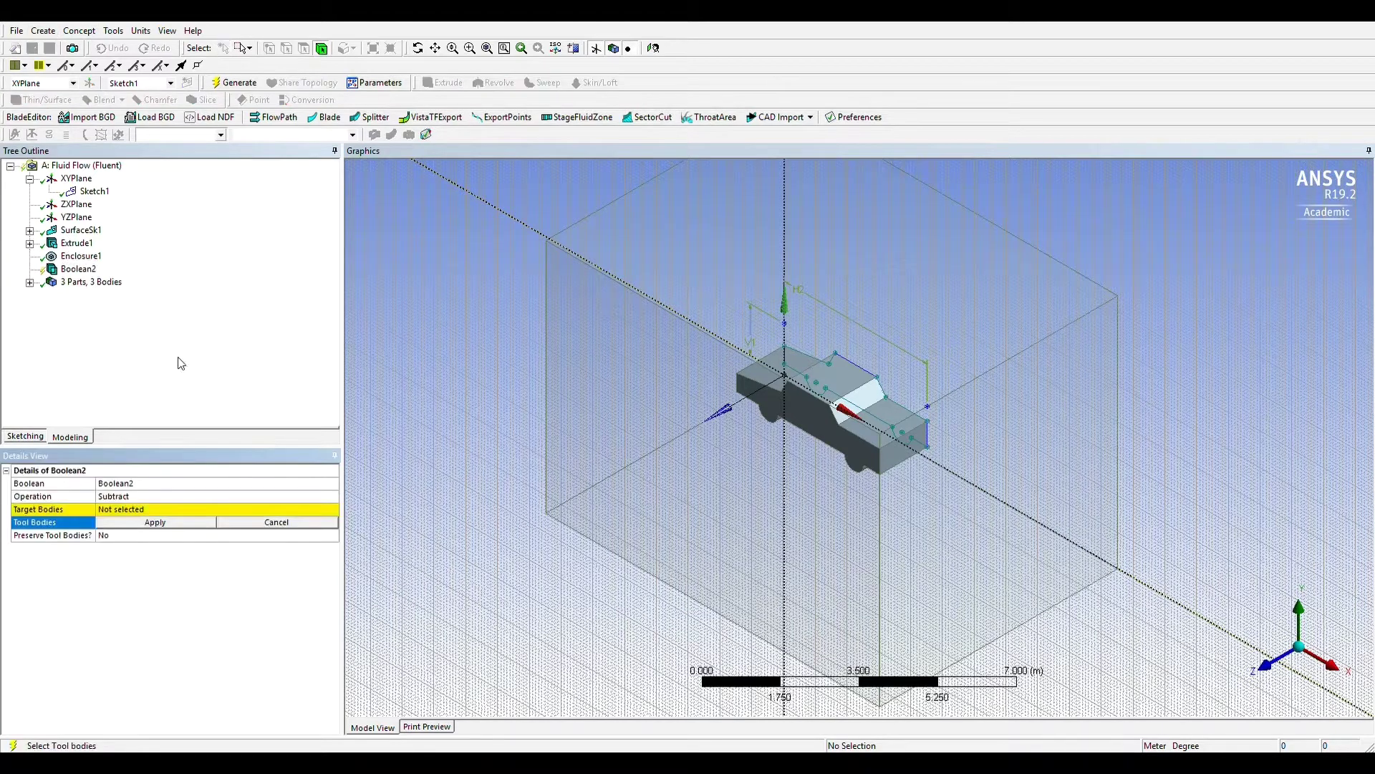
left_click(147, 510)
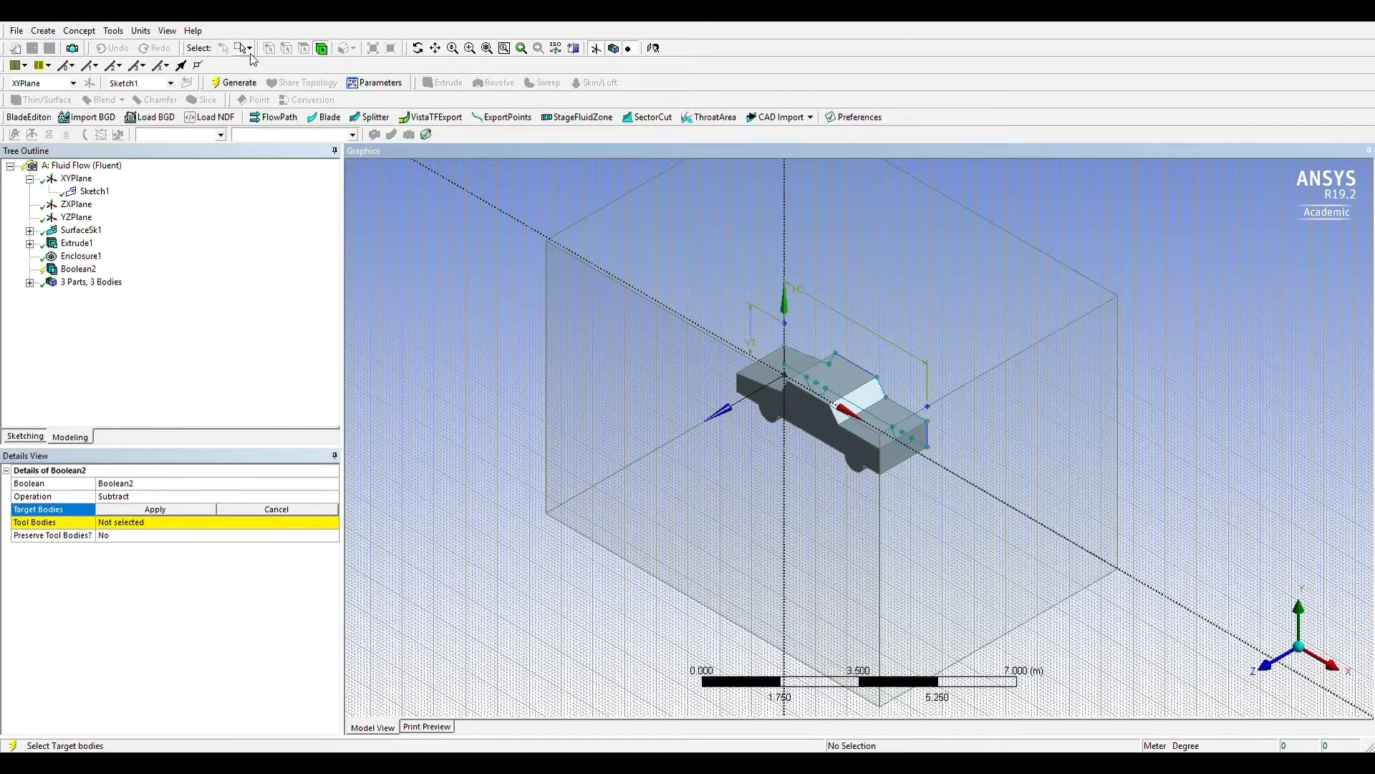
left_click(686, 287)
left_click(175, 508)
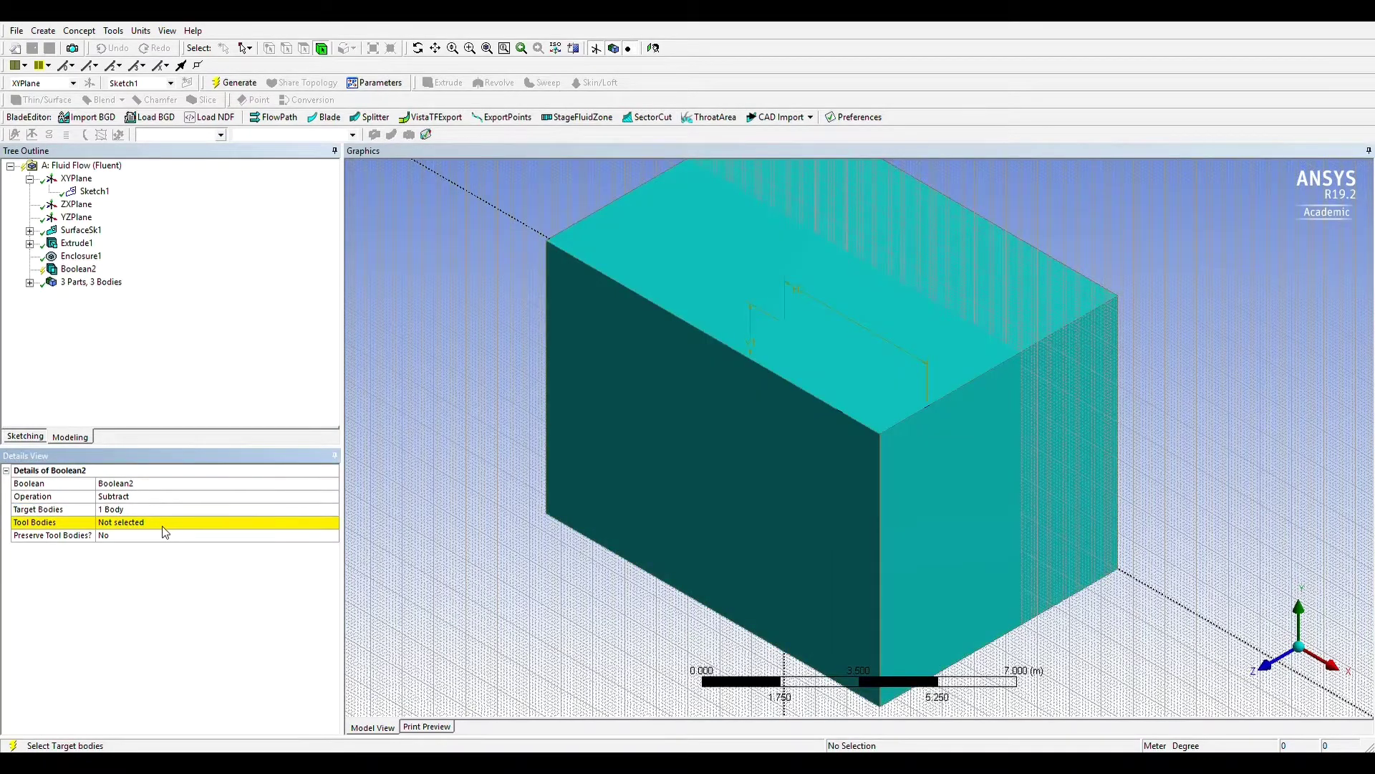
left_click(164, 524)
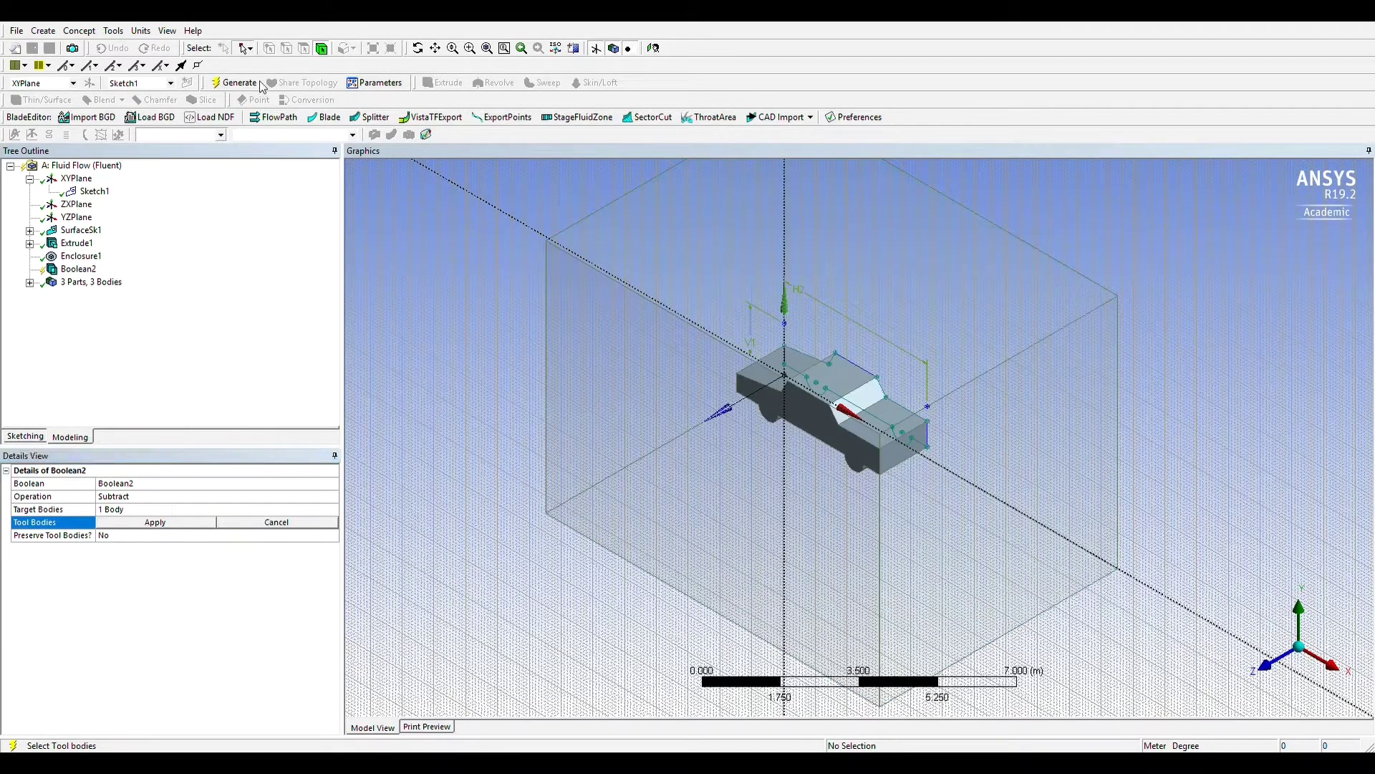
left_click_drag(688, 279, 936, 478)
left_click(185, 523)
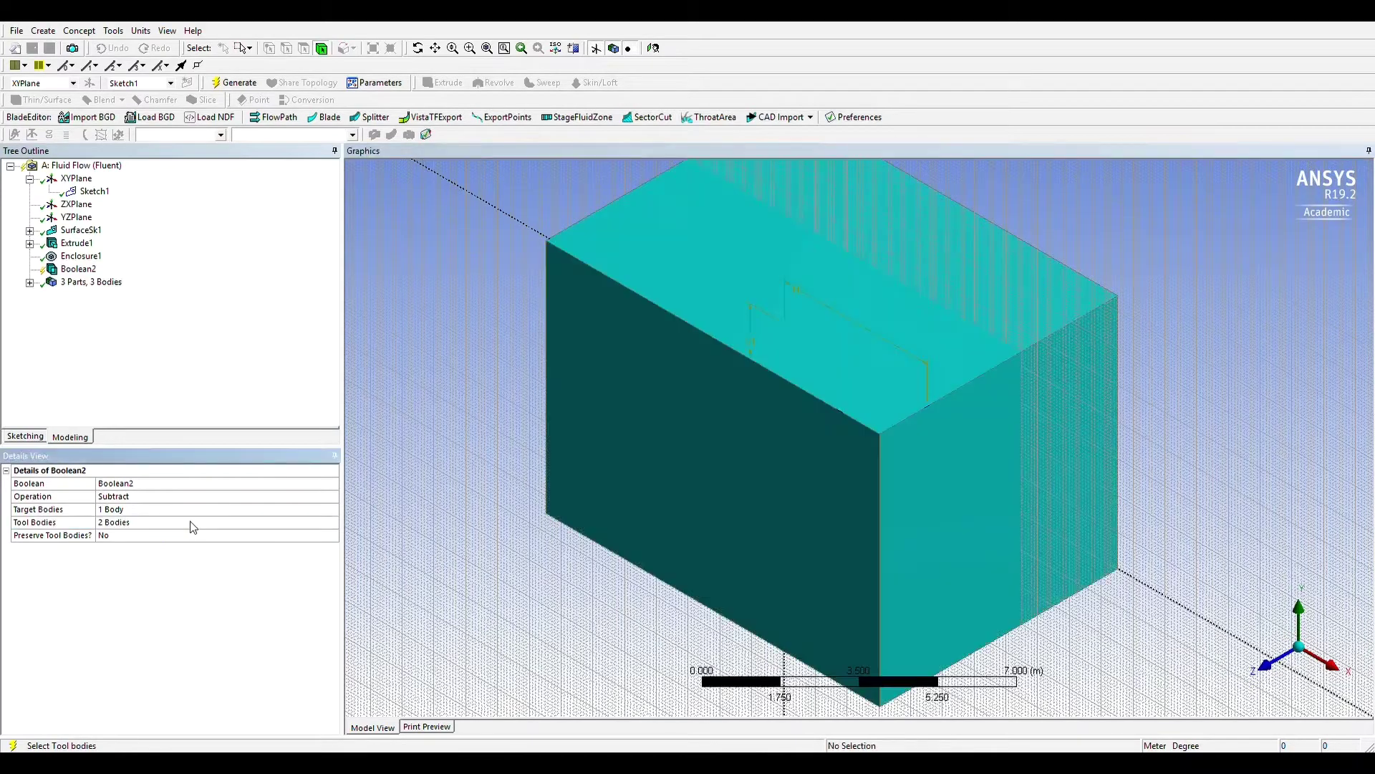
left_click(237, 84)
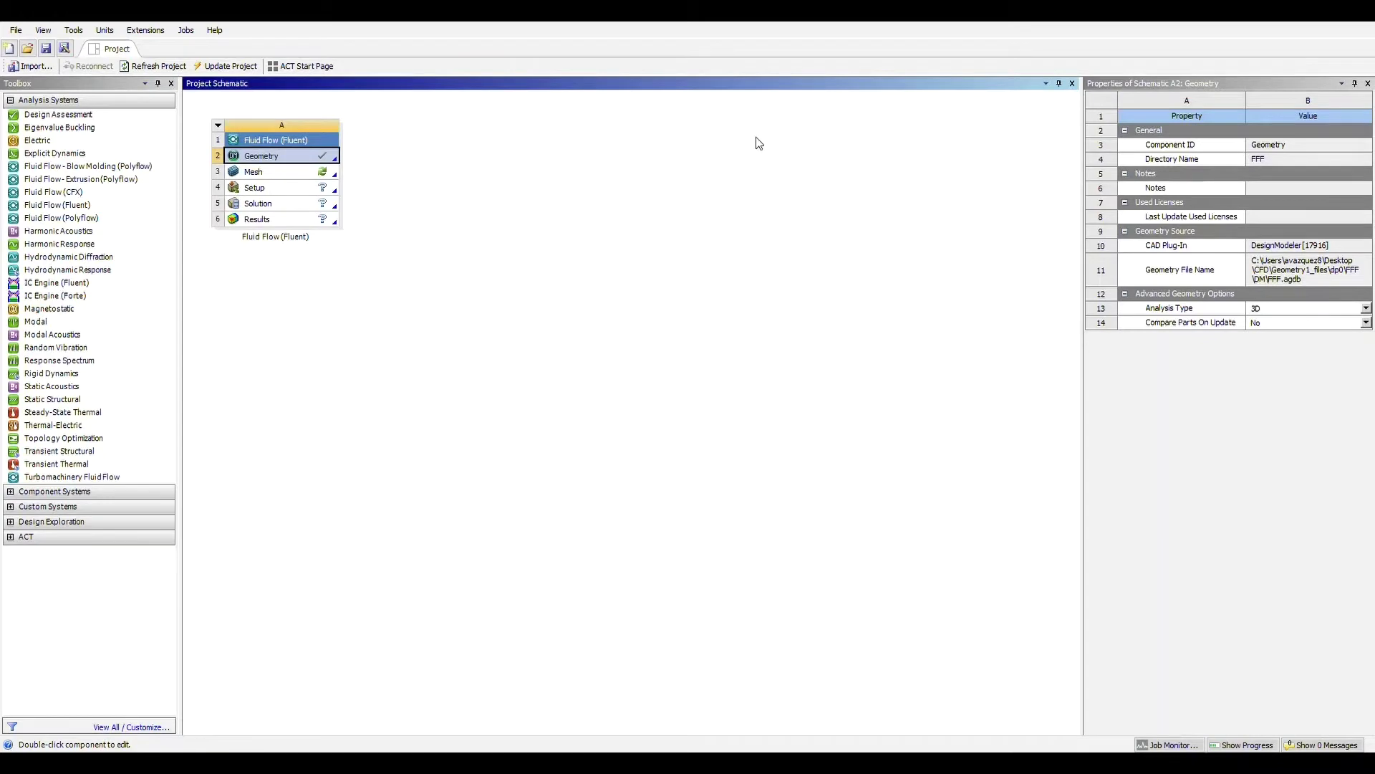
Open the model in Meshing, generate the 0.1 m mesh and display it
double_click(293, 175)
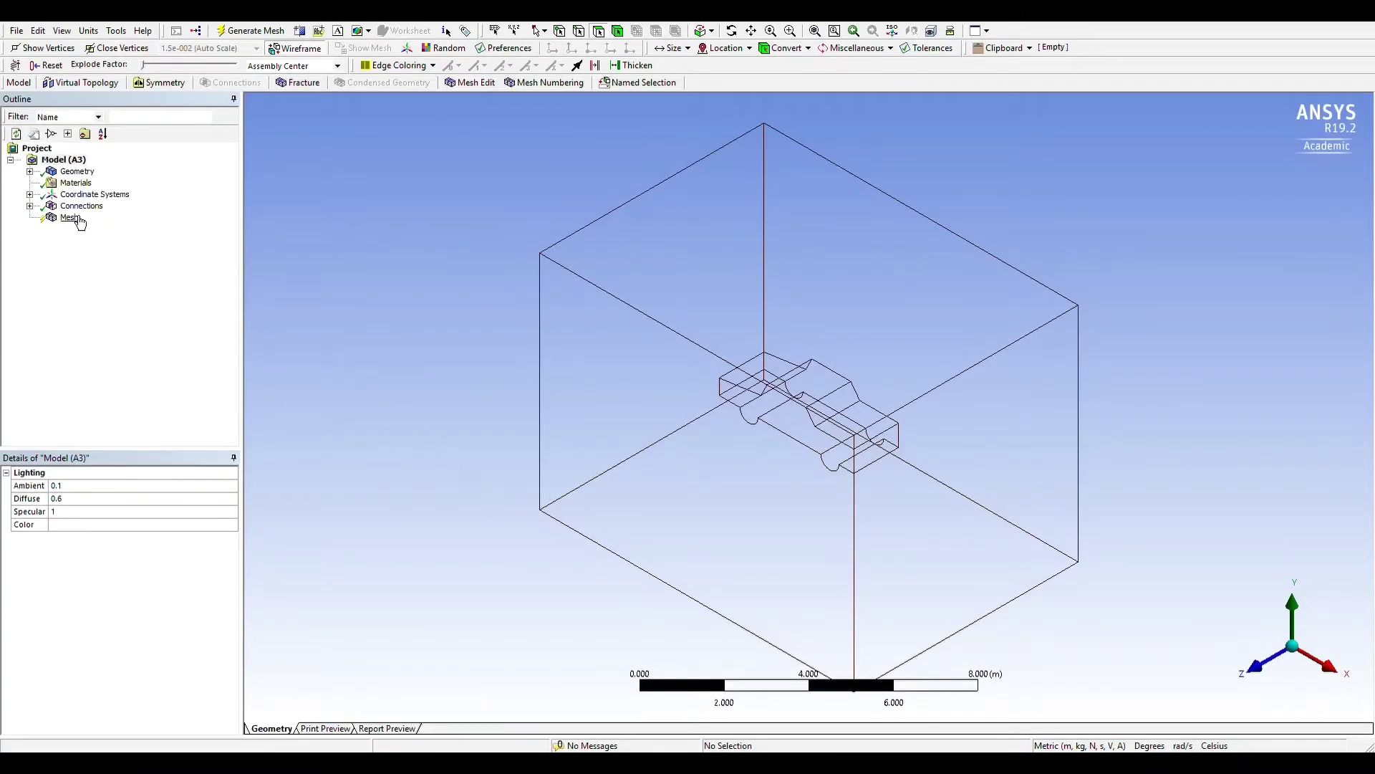
left_click(256, 31)
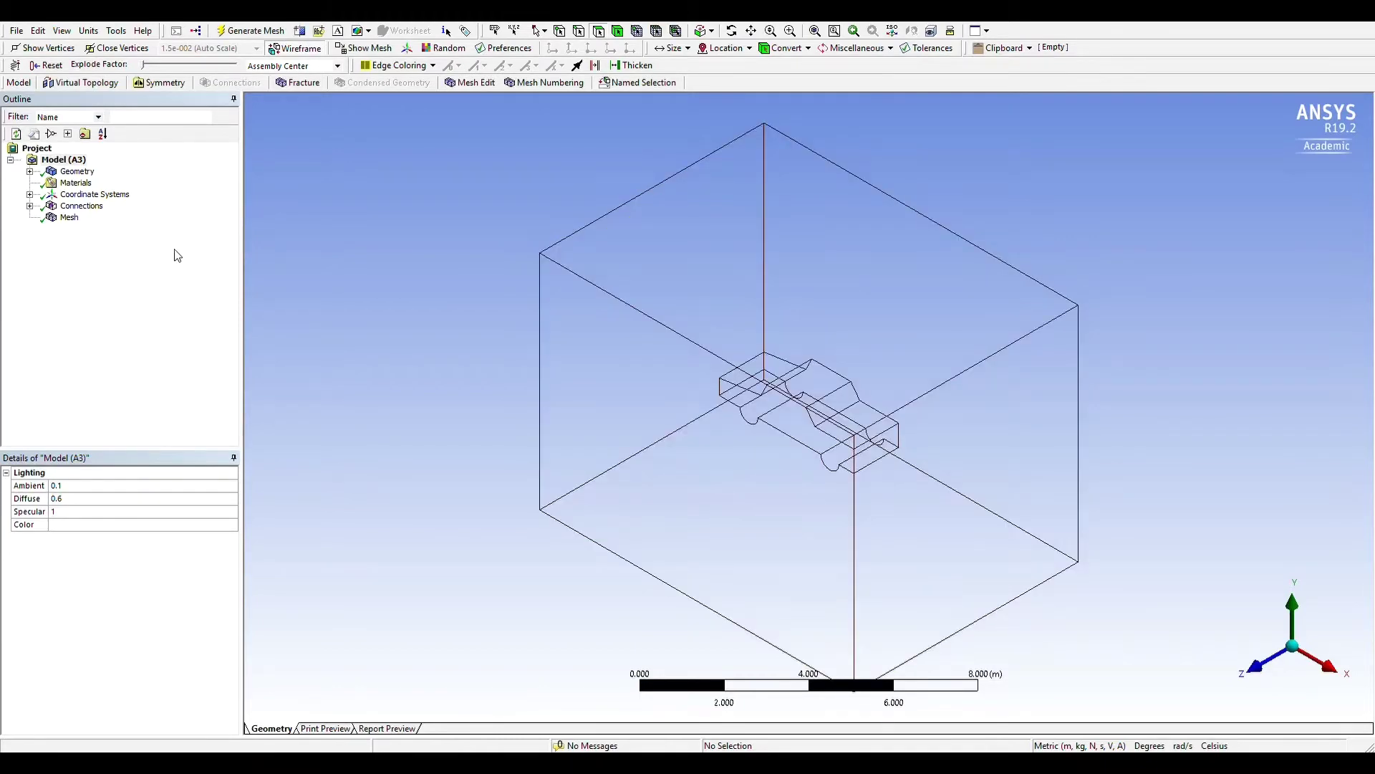
left_click(70, 218)
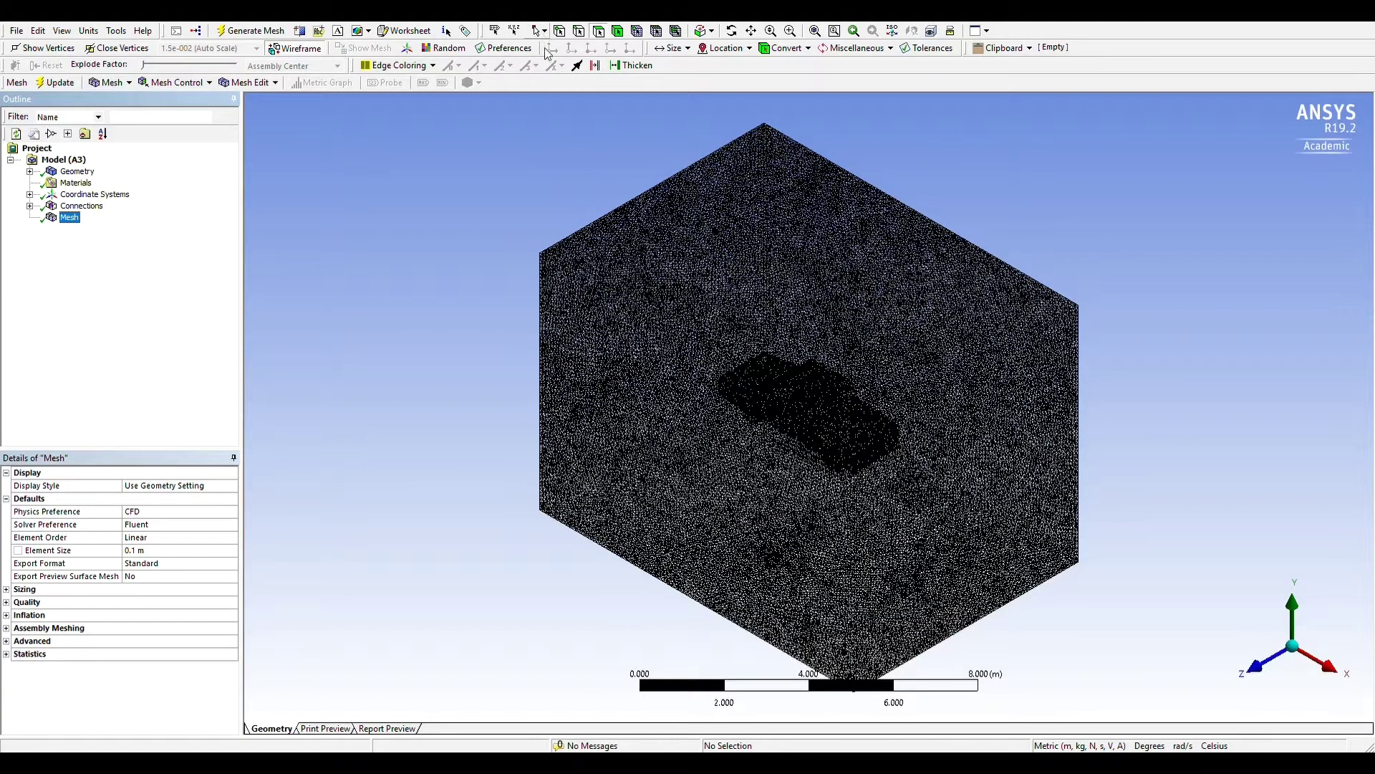
Make the enclosure's left face an inlet named selection
middle_click_drag(536, 372, 568, 316)
left_click(552, 290)
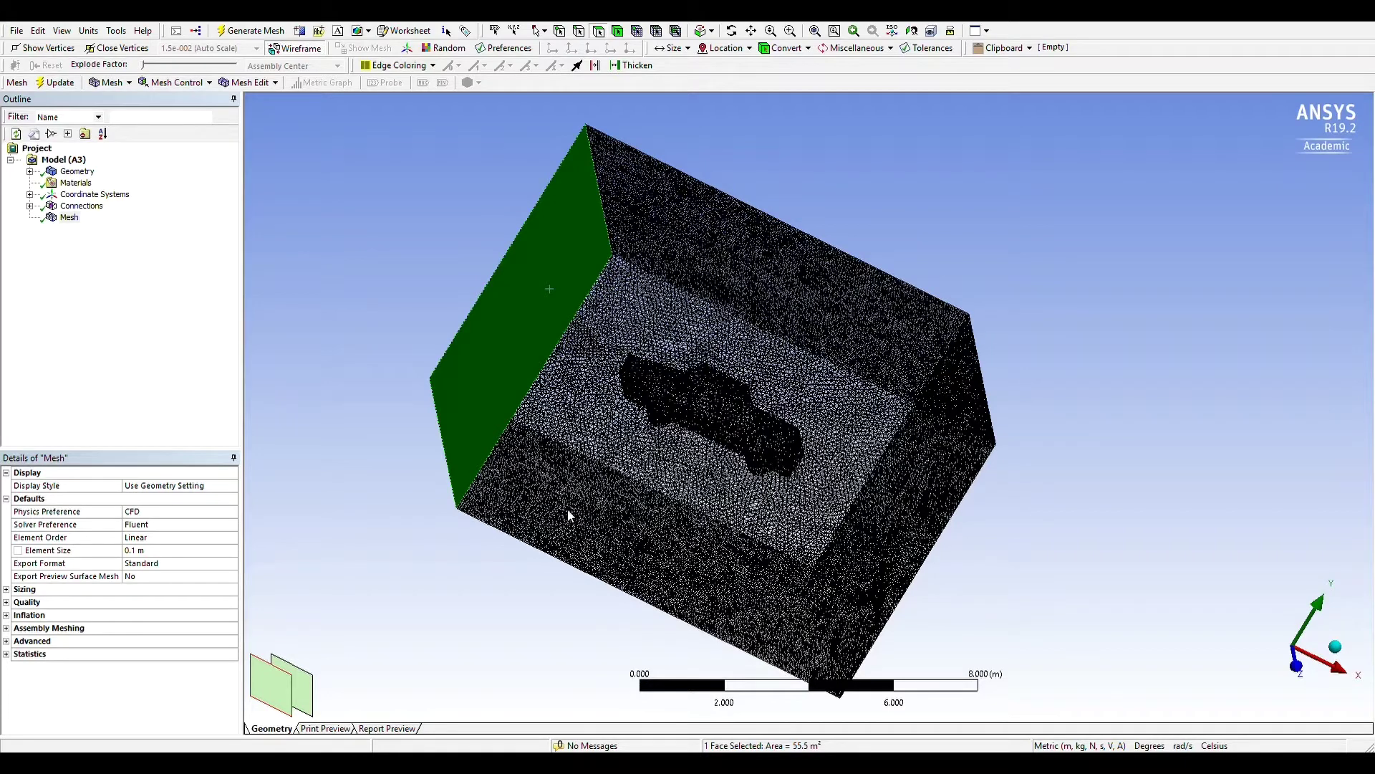
key("n")
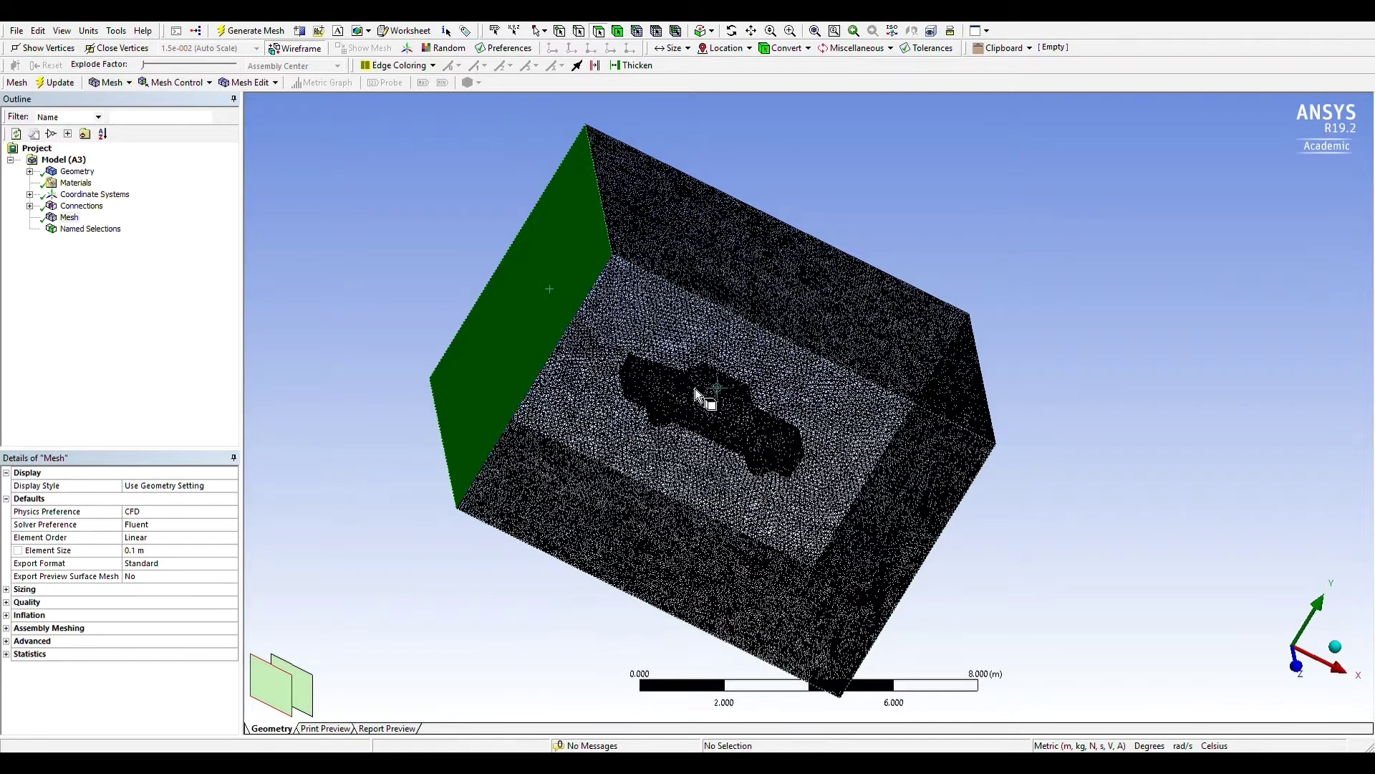
Select the enclosure's top, bottom and side faces for the wall named selection
left_click(700, 386)
left_click(838, 286, "ctrl")
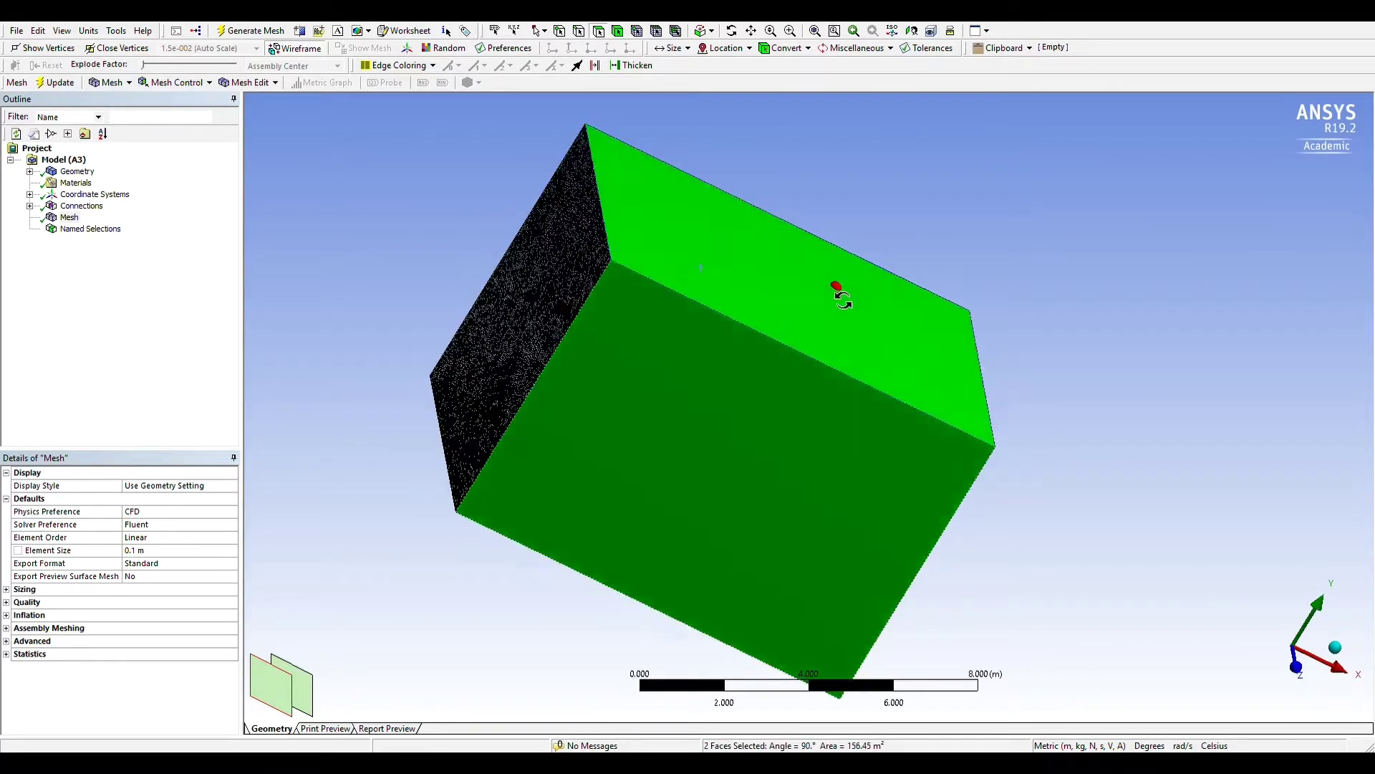
middle_click_drag(835, 292, 738, 527)
left_click(739, 207, "ctrl")
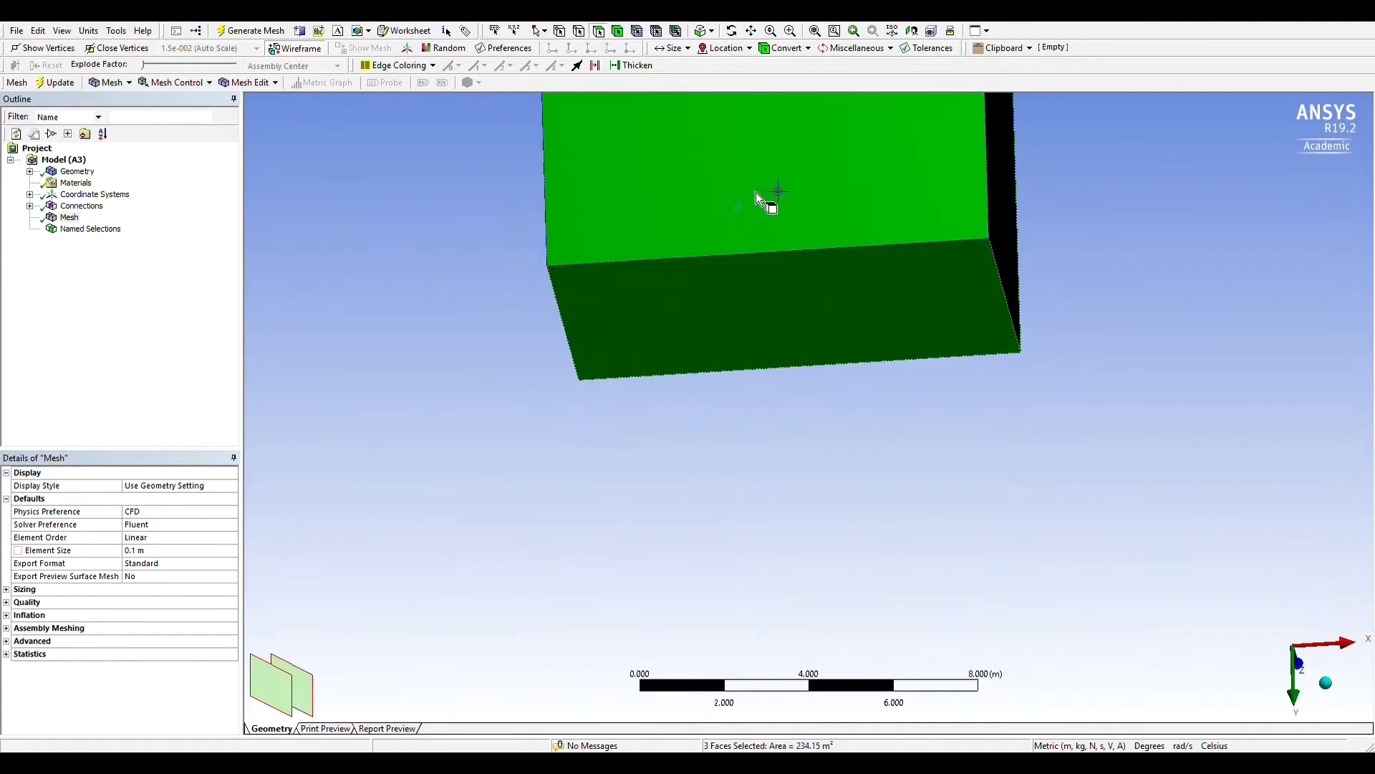
middle_click_drag(756, 194, 783, 316)
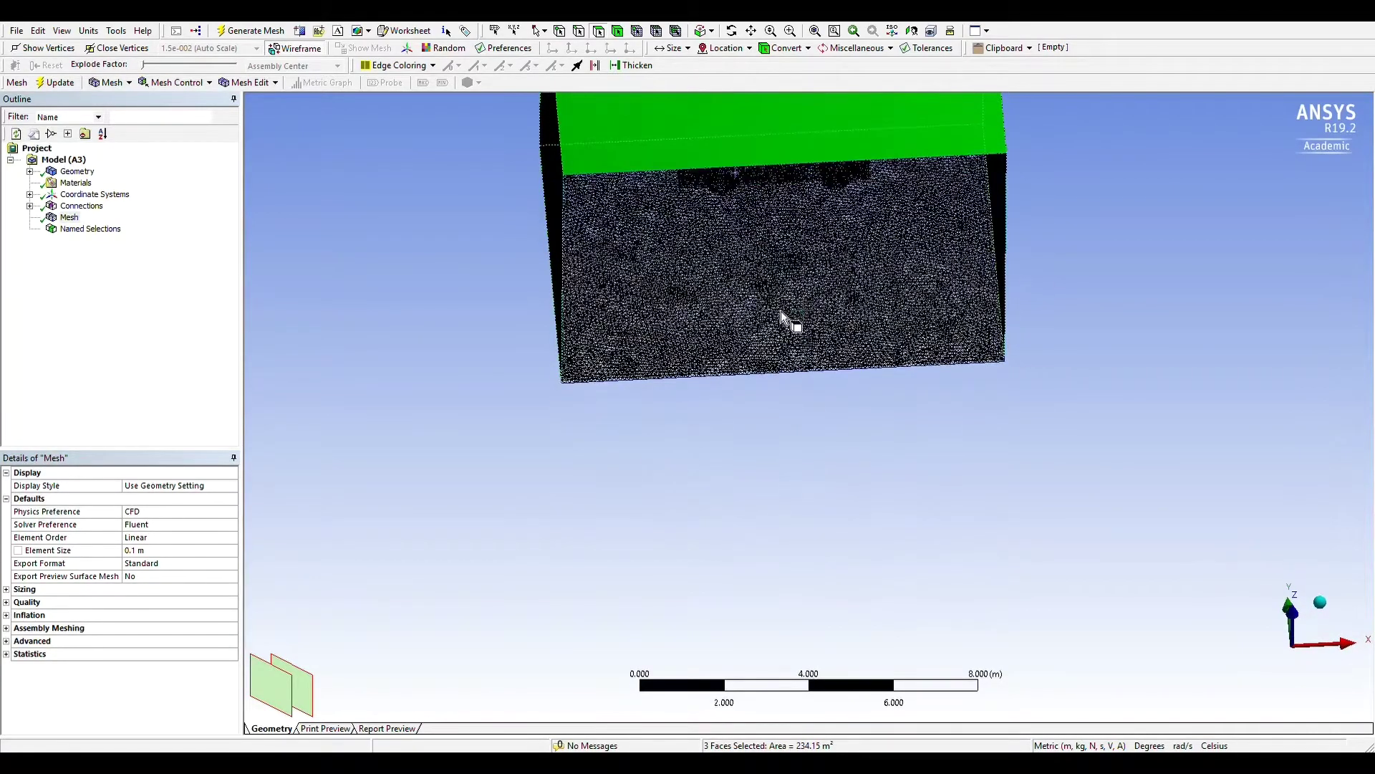
left_click(780, 309)
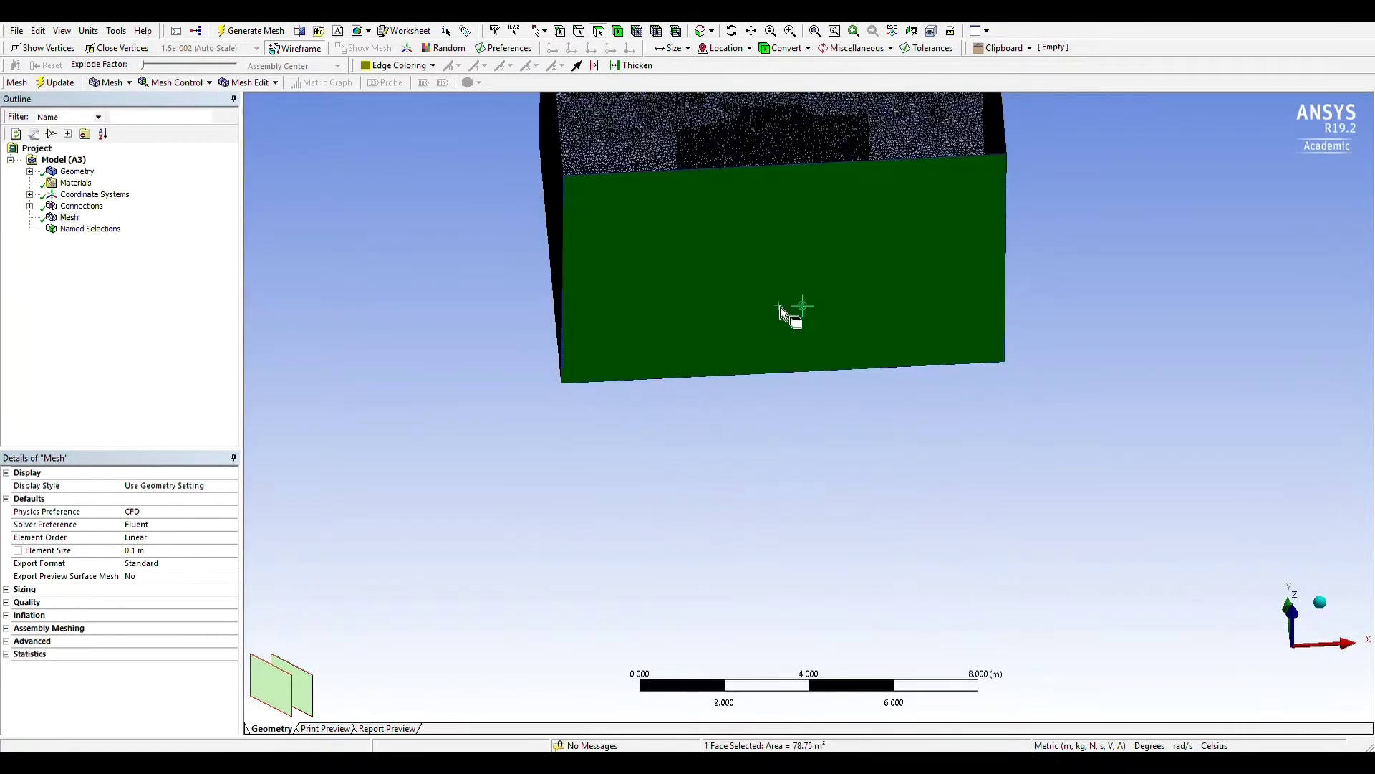
left_click(754, 140, "ctrl")
middle_click_drag(784, 384, 770, 228)
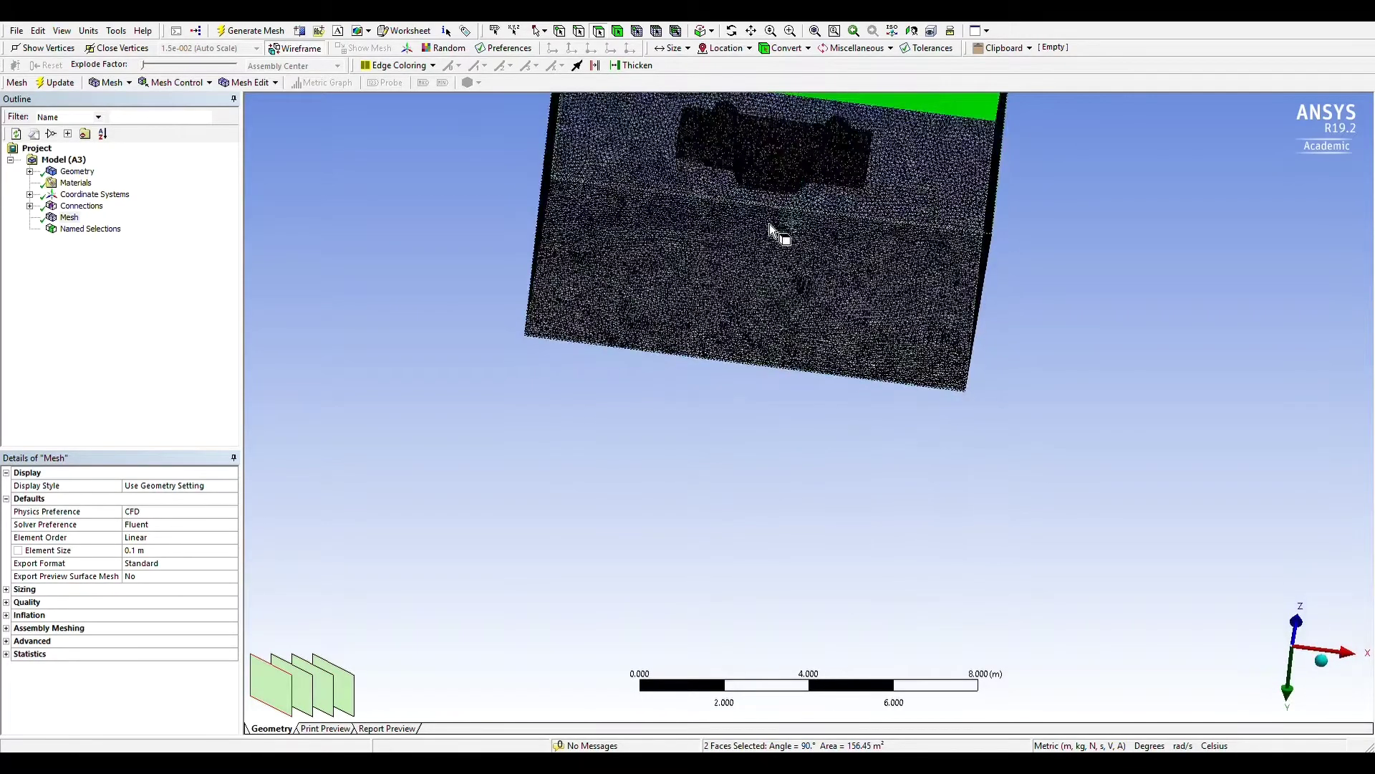
left_click(770, 228, "ctrl")
middle_click_drag(742, 400, 753, 242)
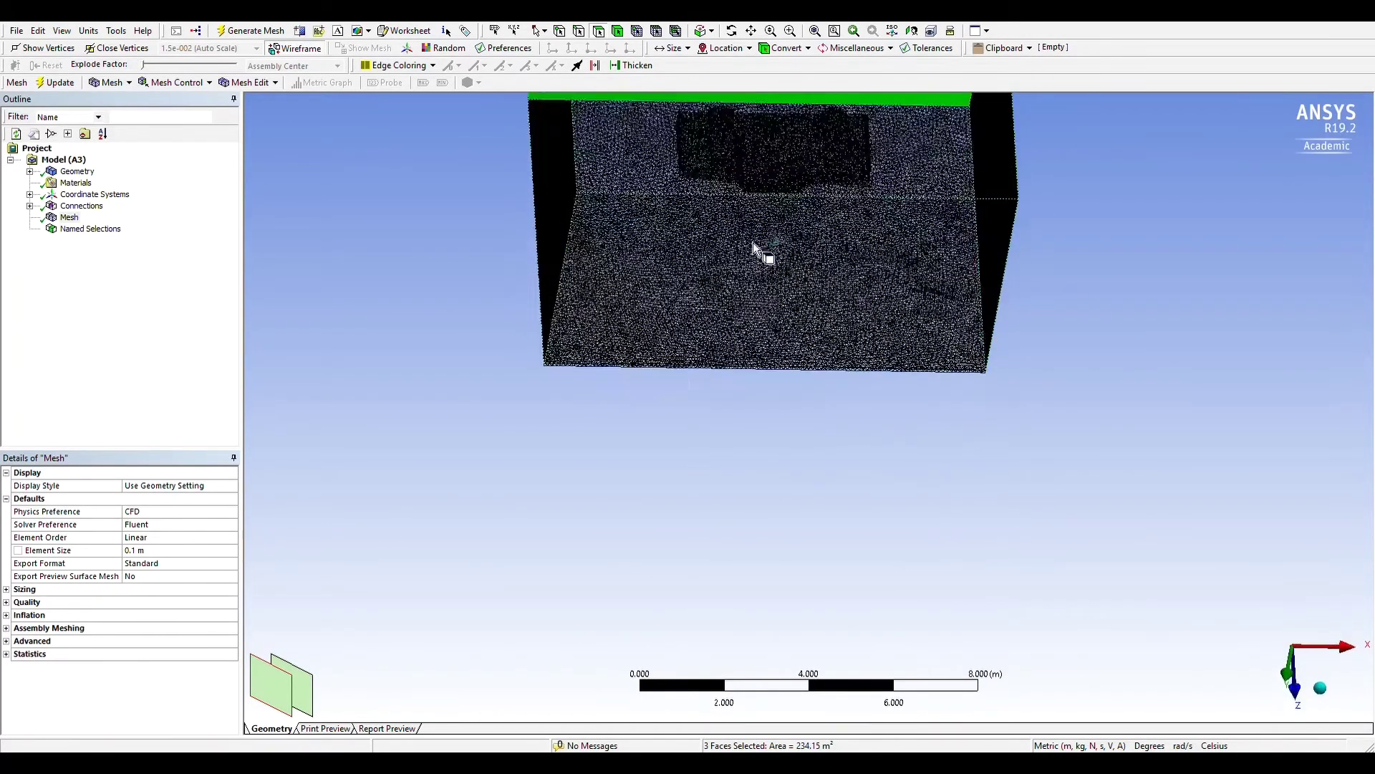
left_click(754, 240)
Name the box's right-front face as the outlet selection
left_click(1320, 688)
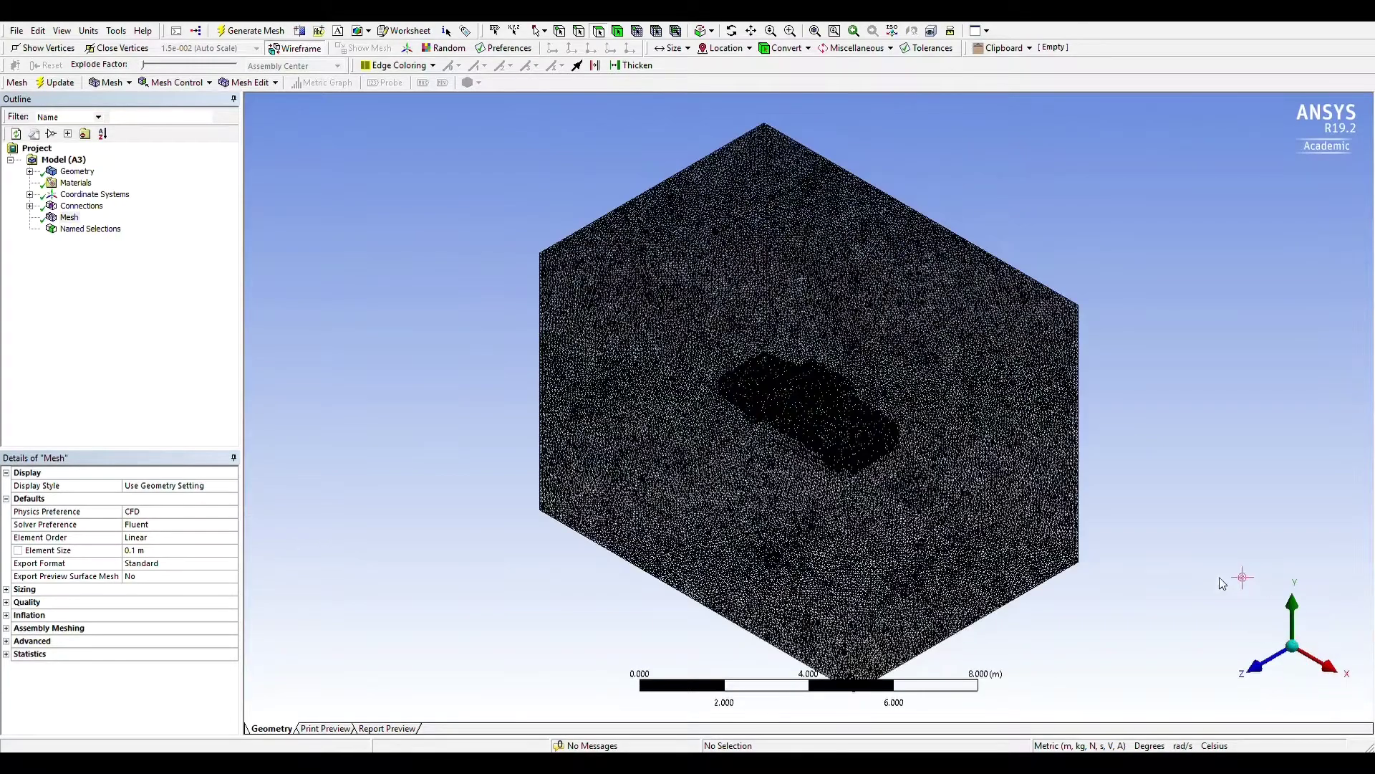
left_click(996, 481)
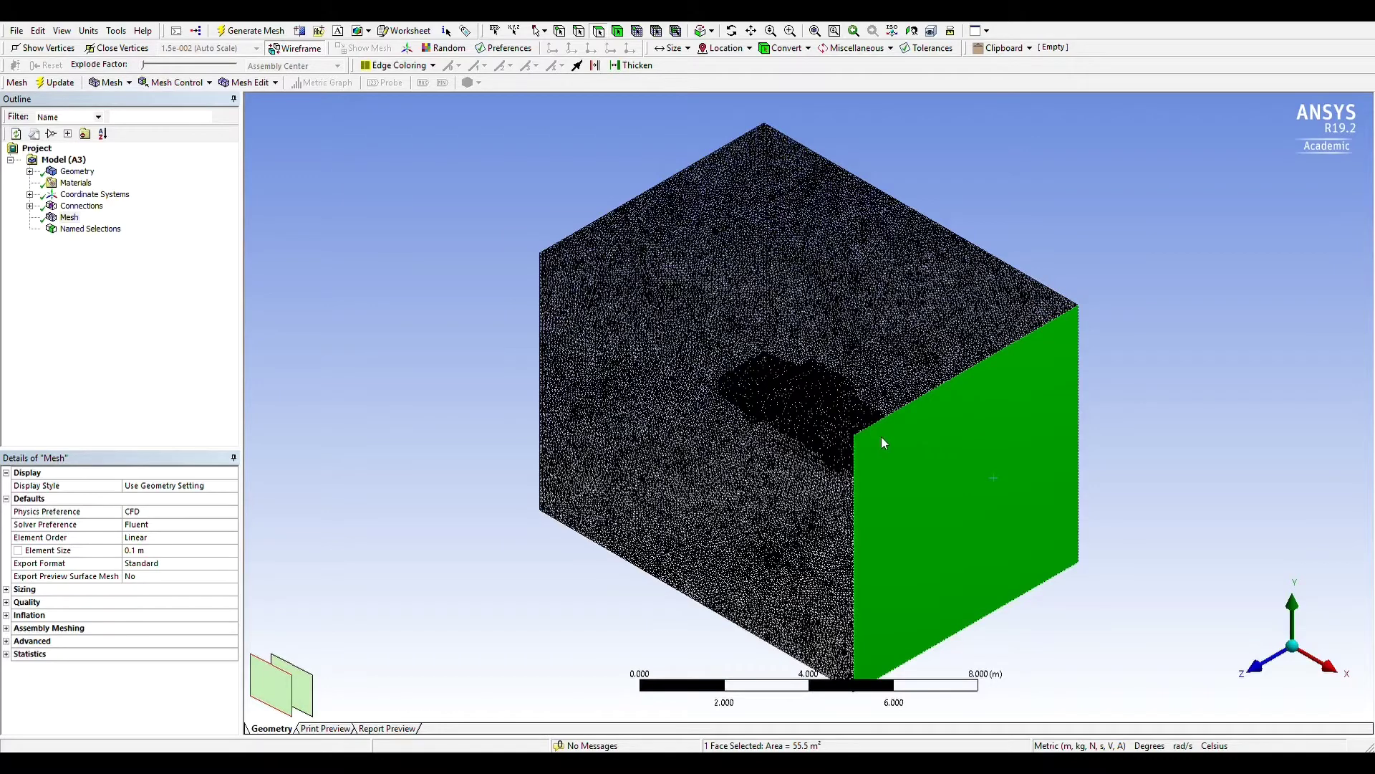
left_click(669, 482)
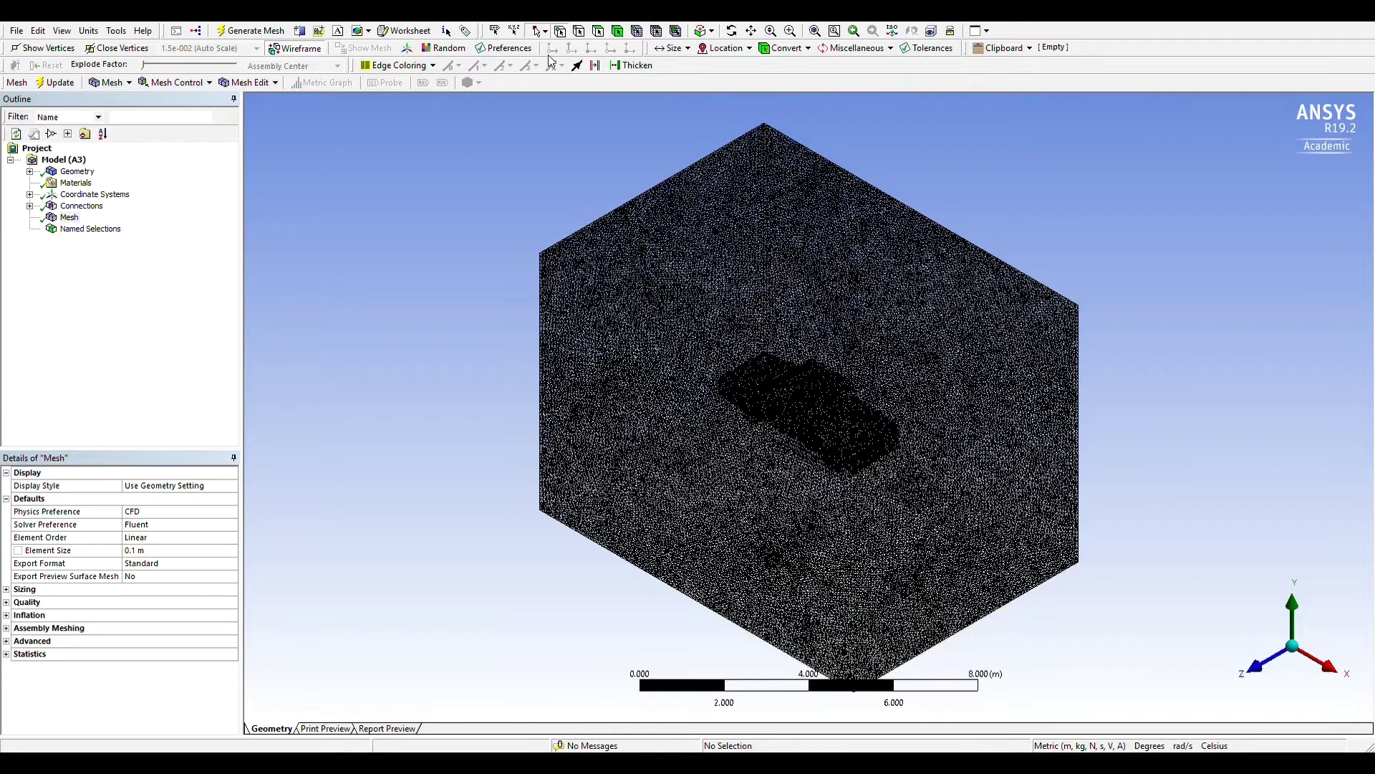
Box-select all car faces with the face filter and store them as the car selection
left_click_drag(679, 324, 919, 540)
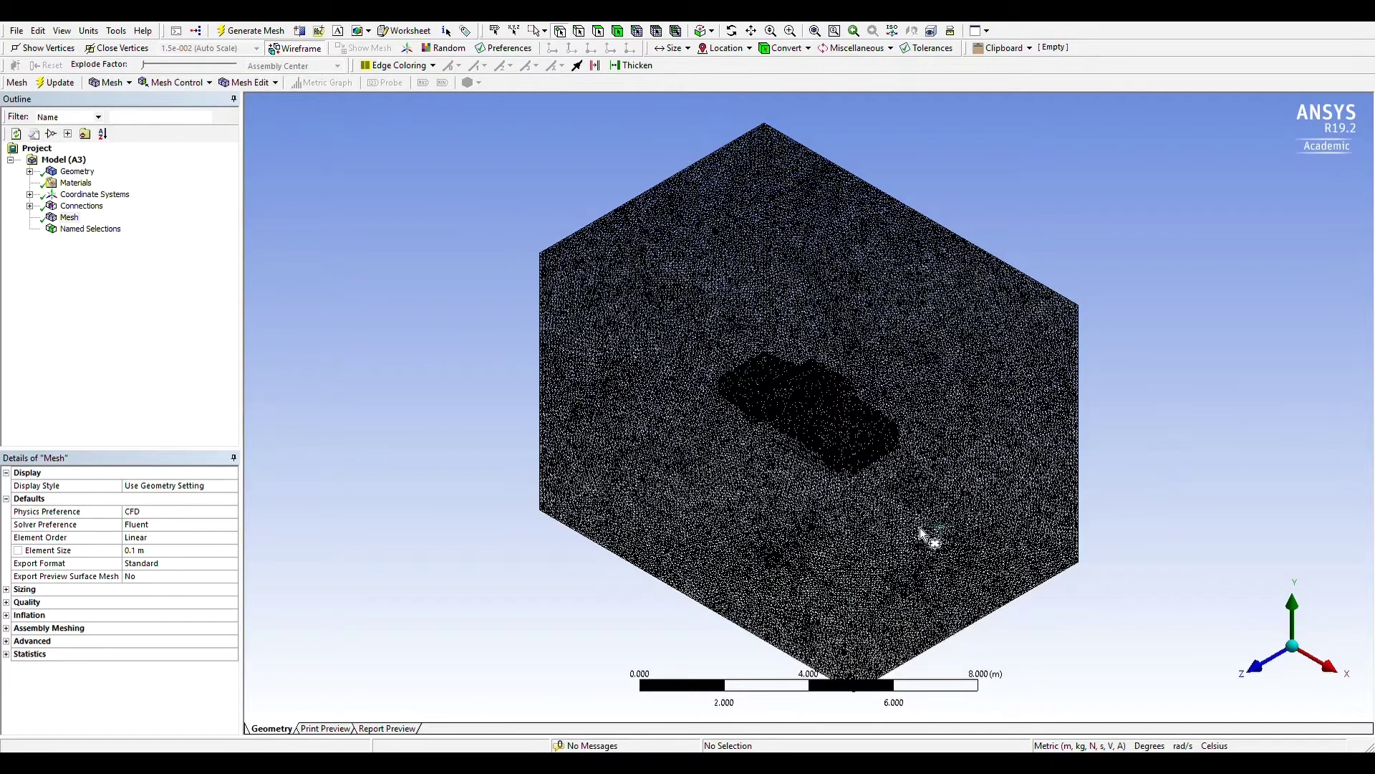
left_click(599, 30)
left_click_drag(712, 300, 922, 540)
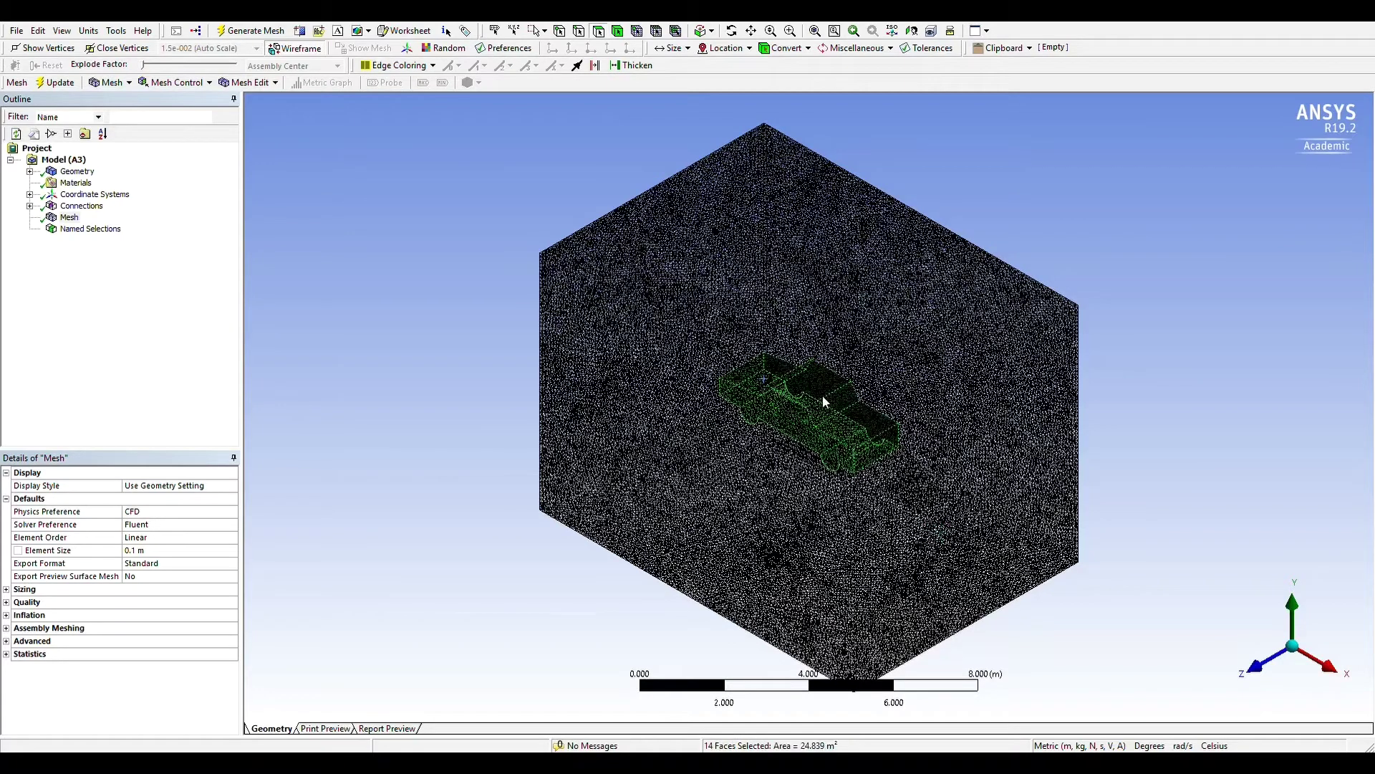
left_click(664, 492)
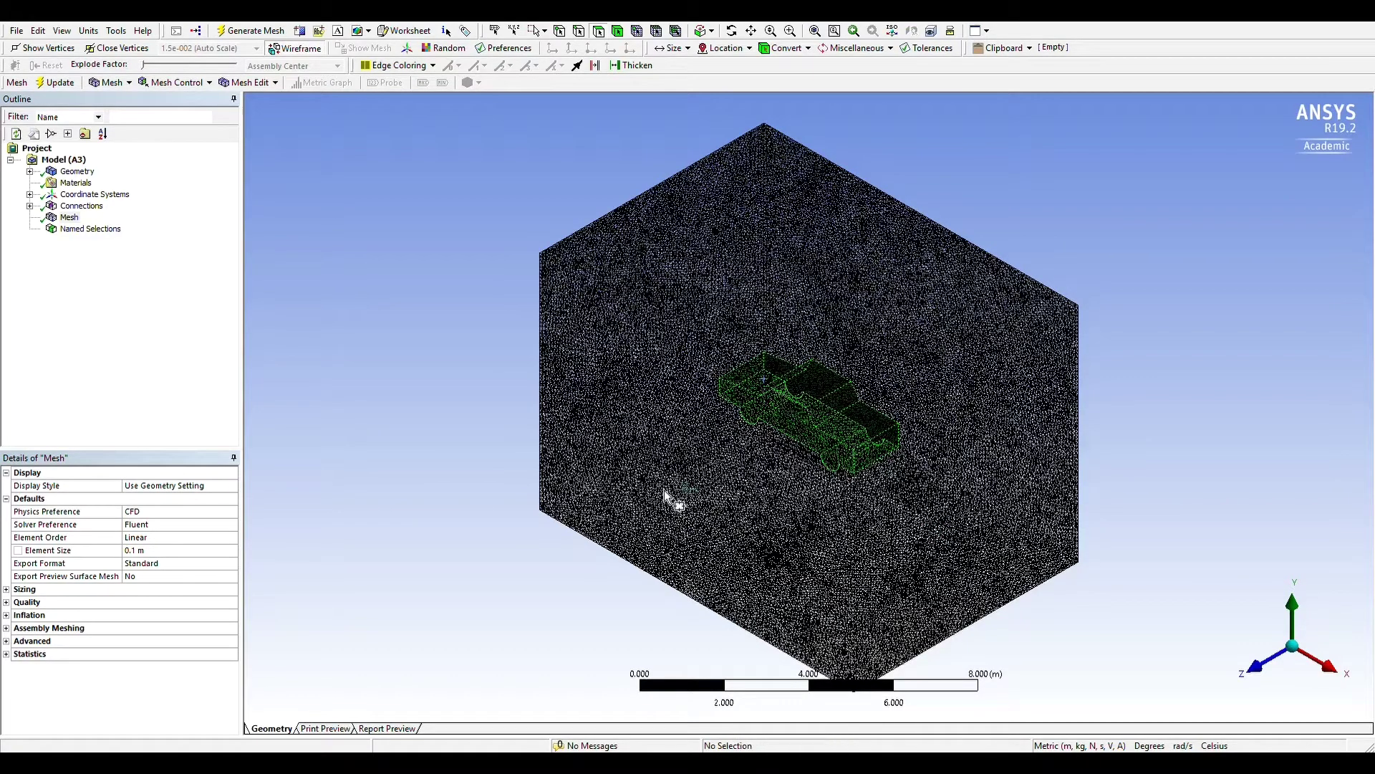
Update the mesh with Inlet, Walls, Outlet and Car named selections, then launch Fluent setup
left_click(54, 81)
left_click(30, 228)
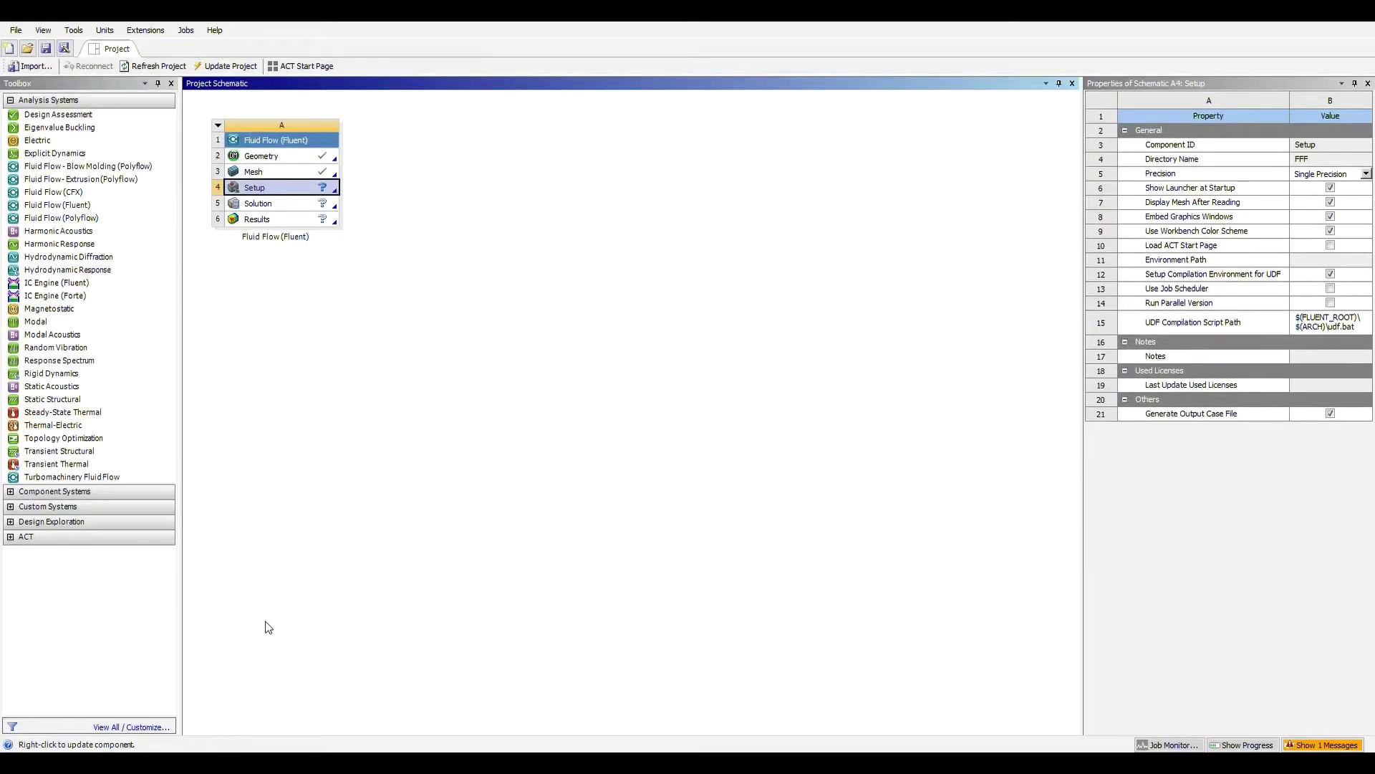
double_click(300, 190)
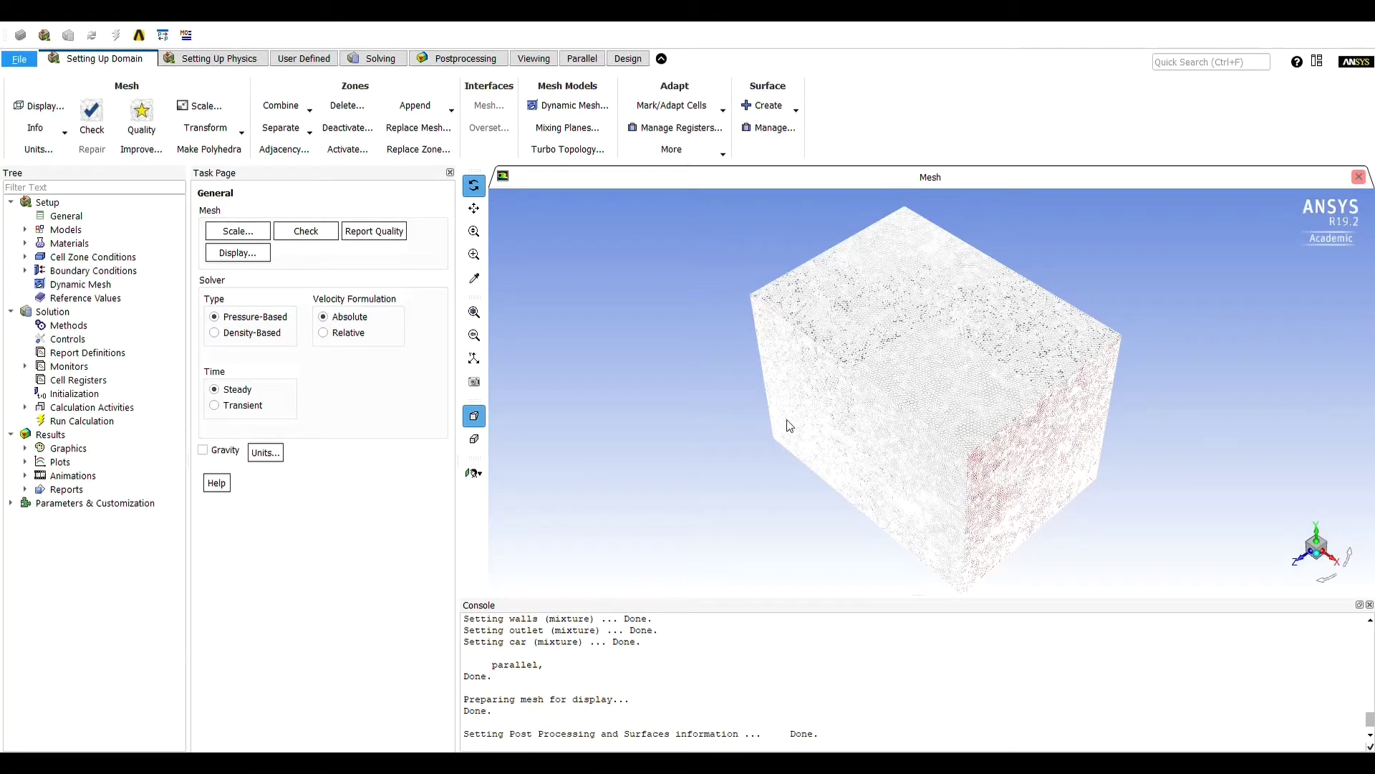
Switch the viscous model from Laminar to Realizable k-epsilon with non-equilibrium wall functions
double_click(75, 233)
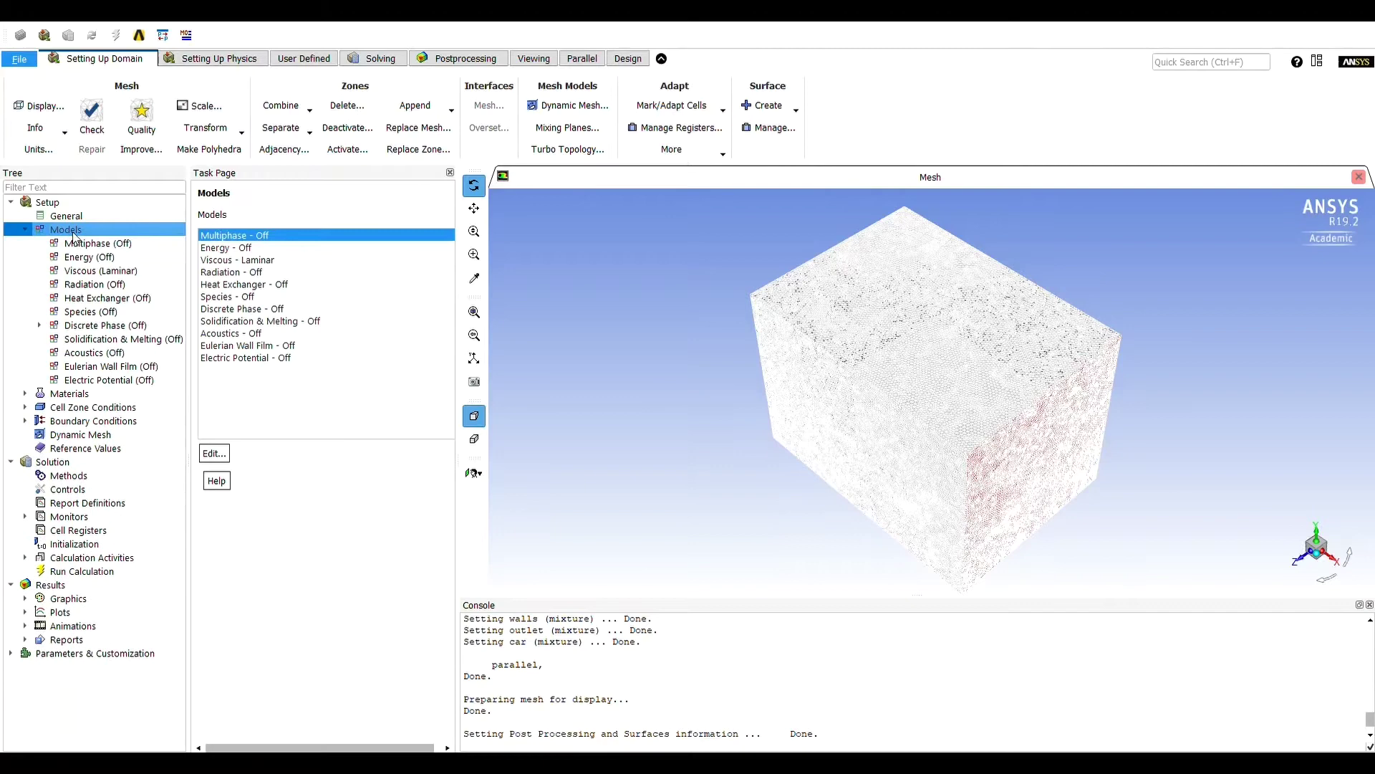
left_click(223, 261)
double_click(223, 261)
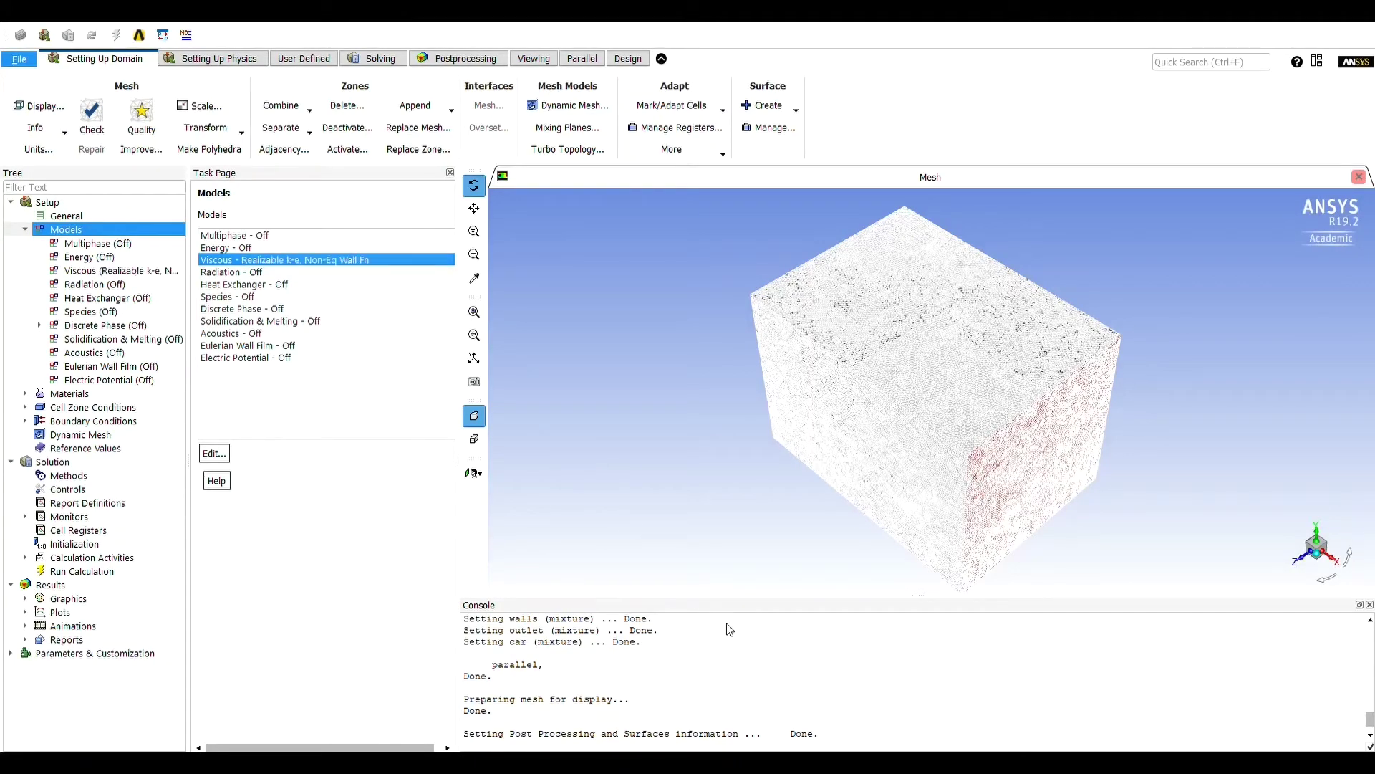
left_click(93, 396)
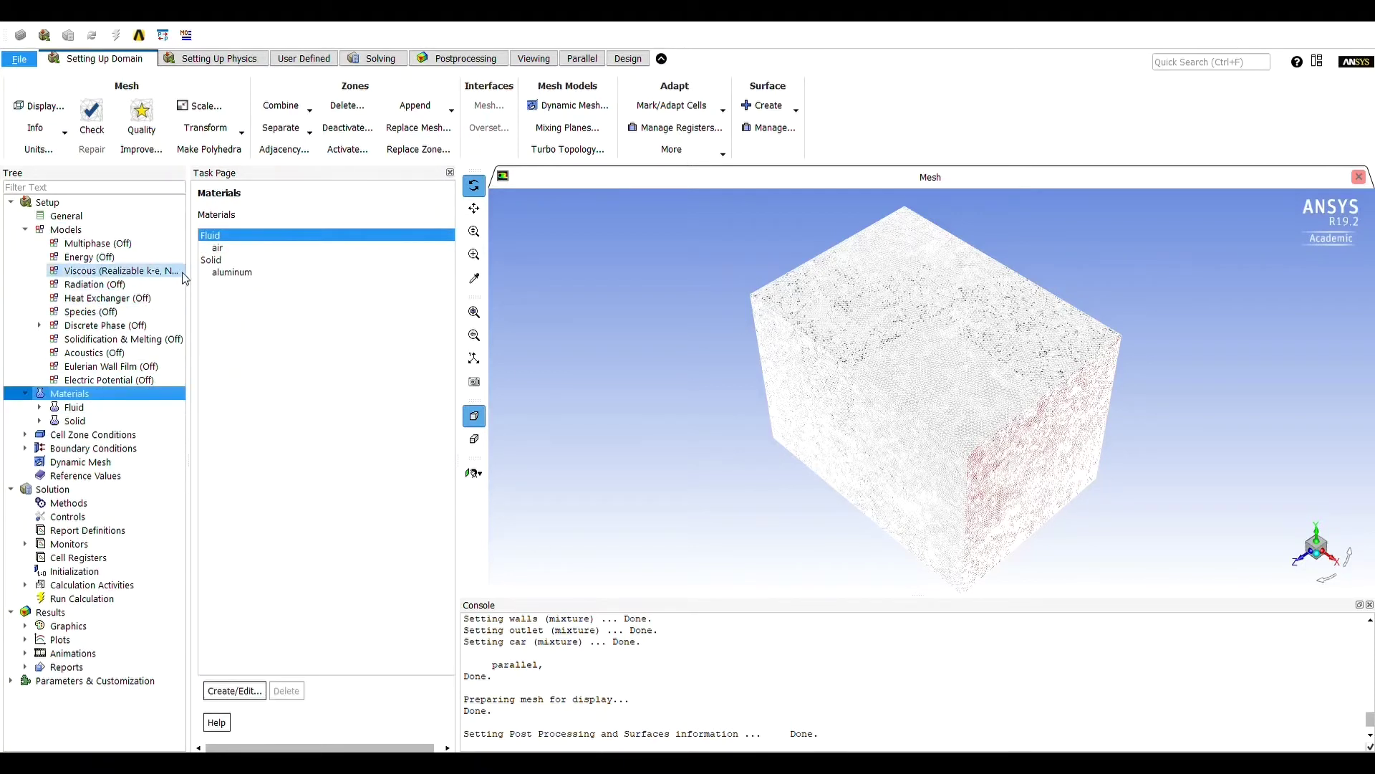
Select air under Materials and copy hydrogen-sulfide from the Fluent database
left_click(222, 248)
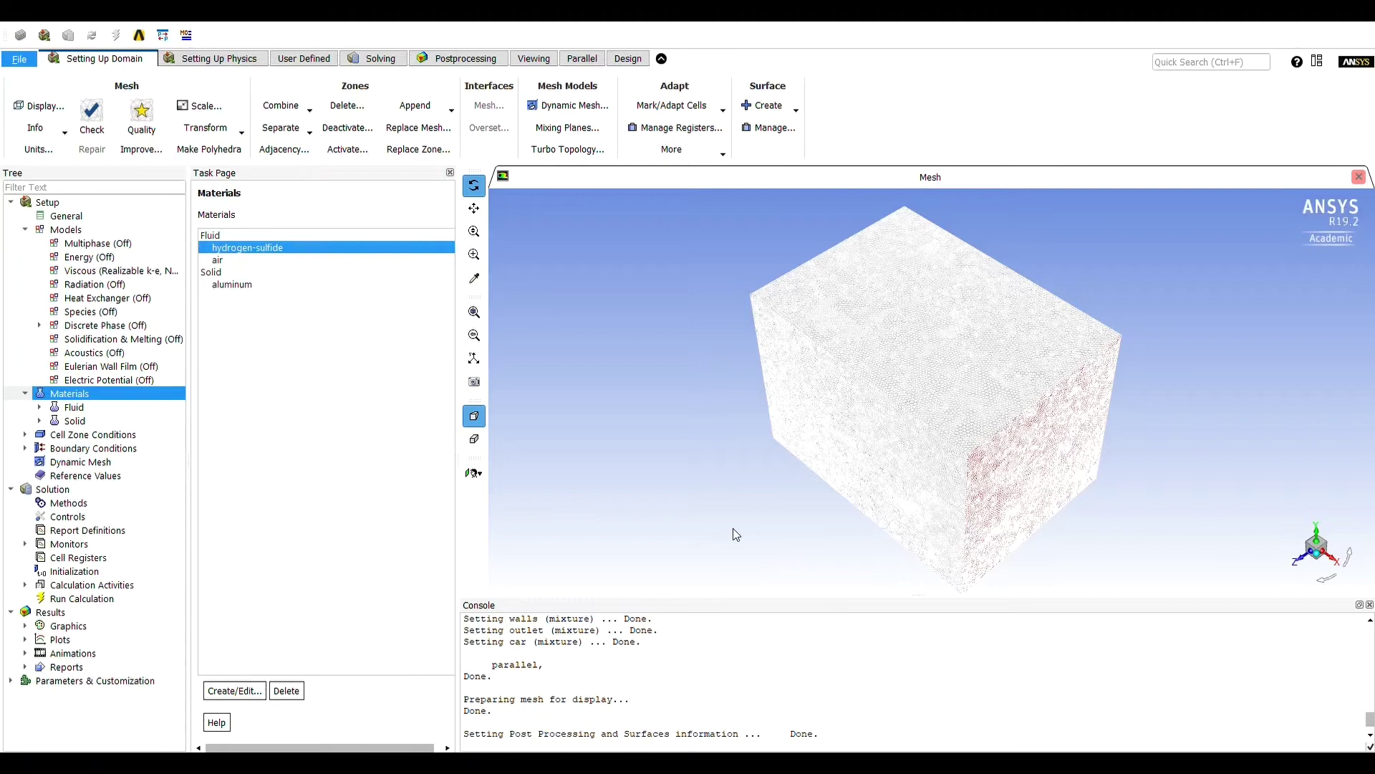
double_click(99, 449)
Check the inlet boundary, then set turbulent kinetic energy and dissipation rate to Second Order Upwind
left_click(229, 247)
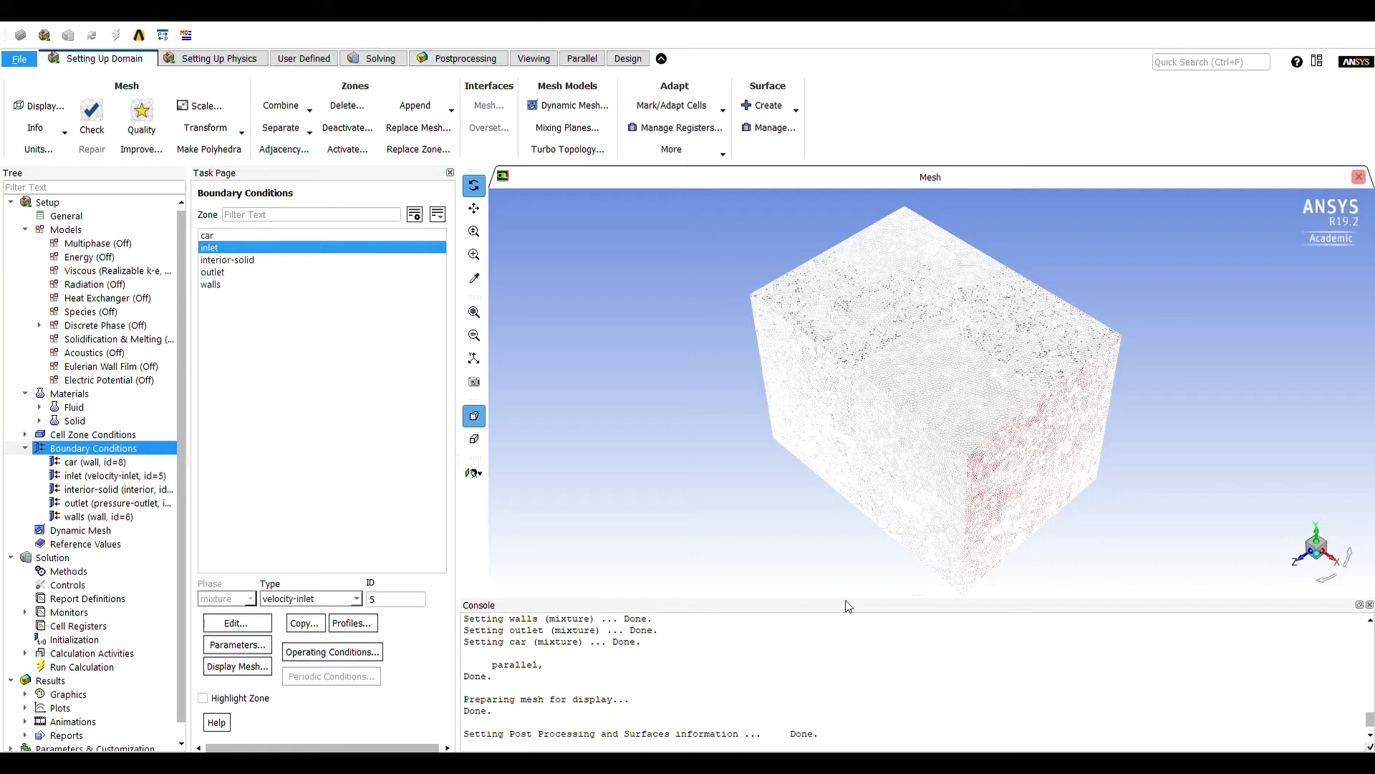
left_click(101, 573)
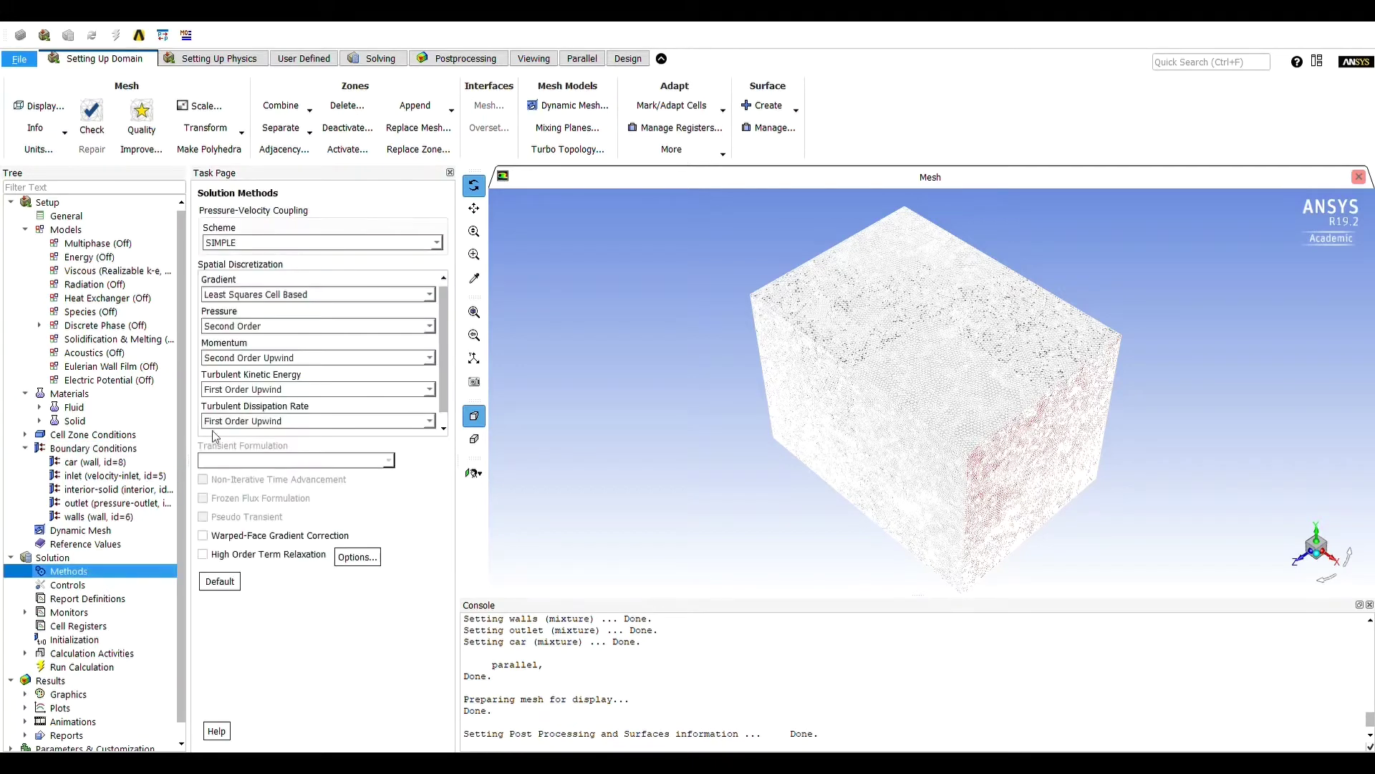
scroll(429, 390, "down", 1)
scroll(415, 426, "down", 1)
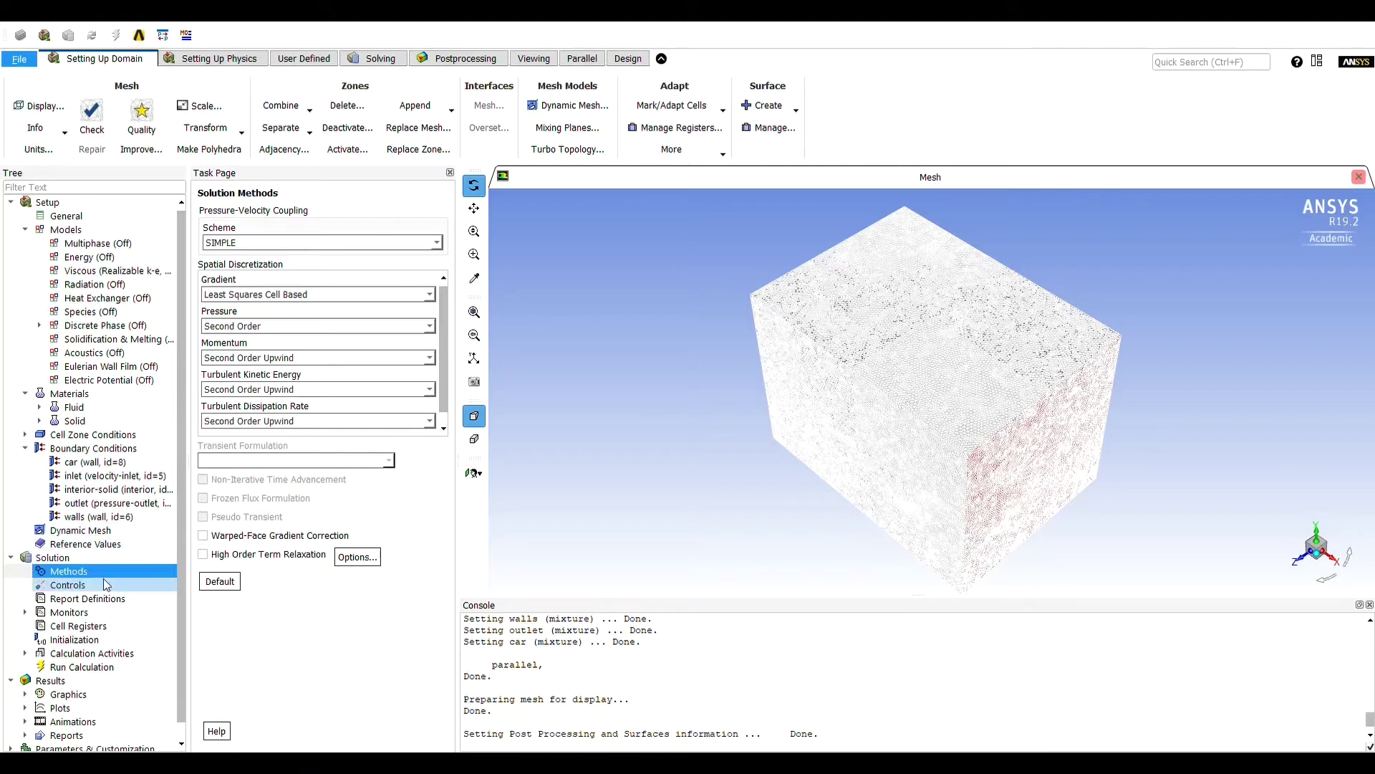
Expand the solution monitors and review the residual monitor settings
double_click(69, 611)
left_click(100, 625)
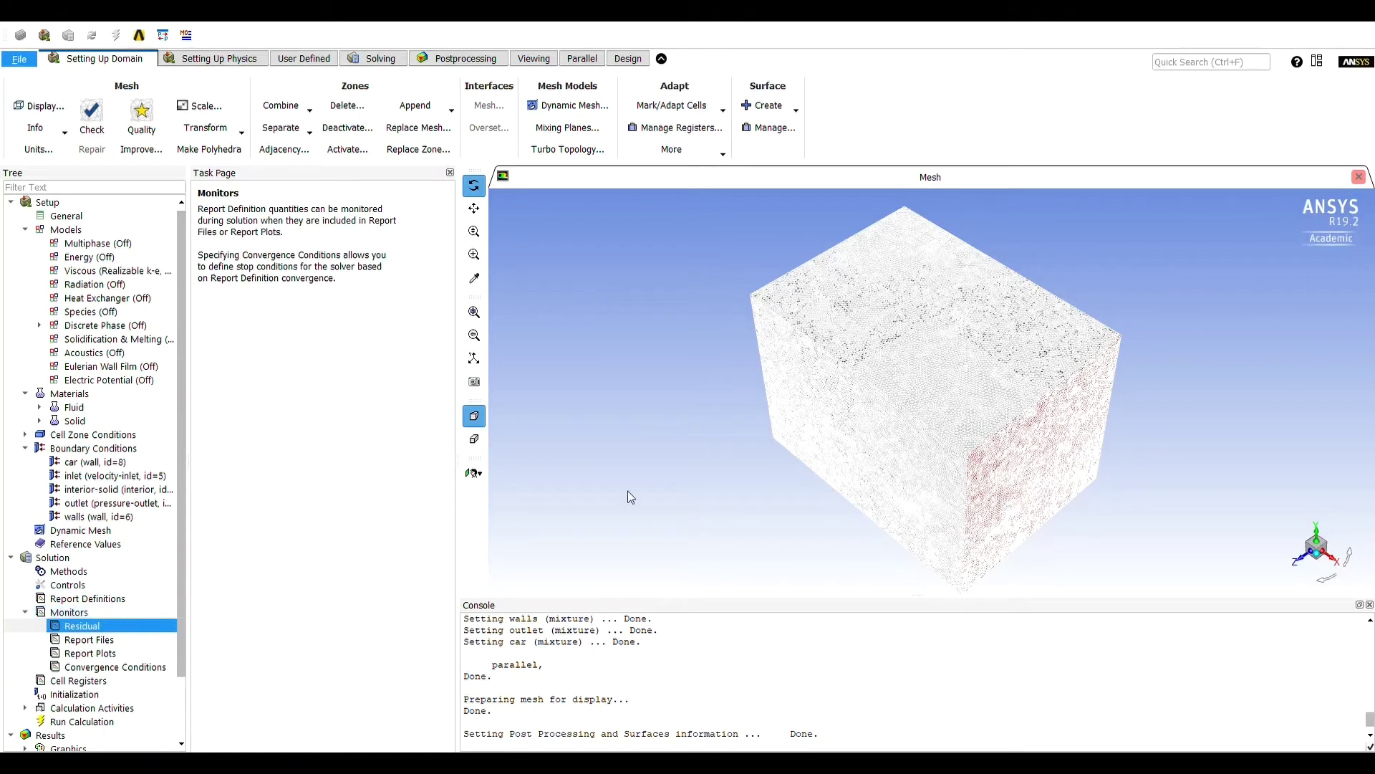
scroll(89, 623, "down", 2)
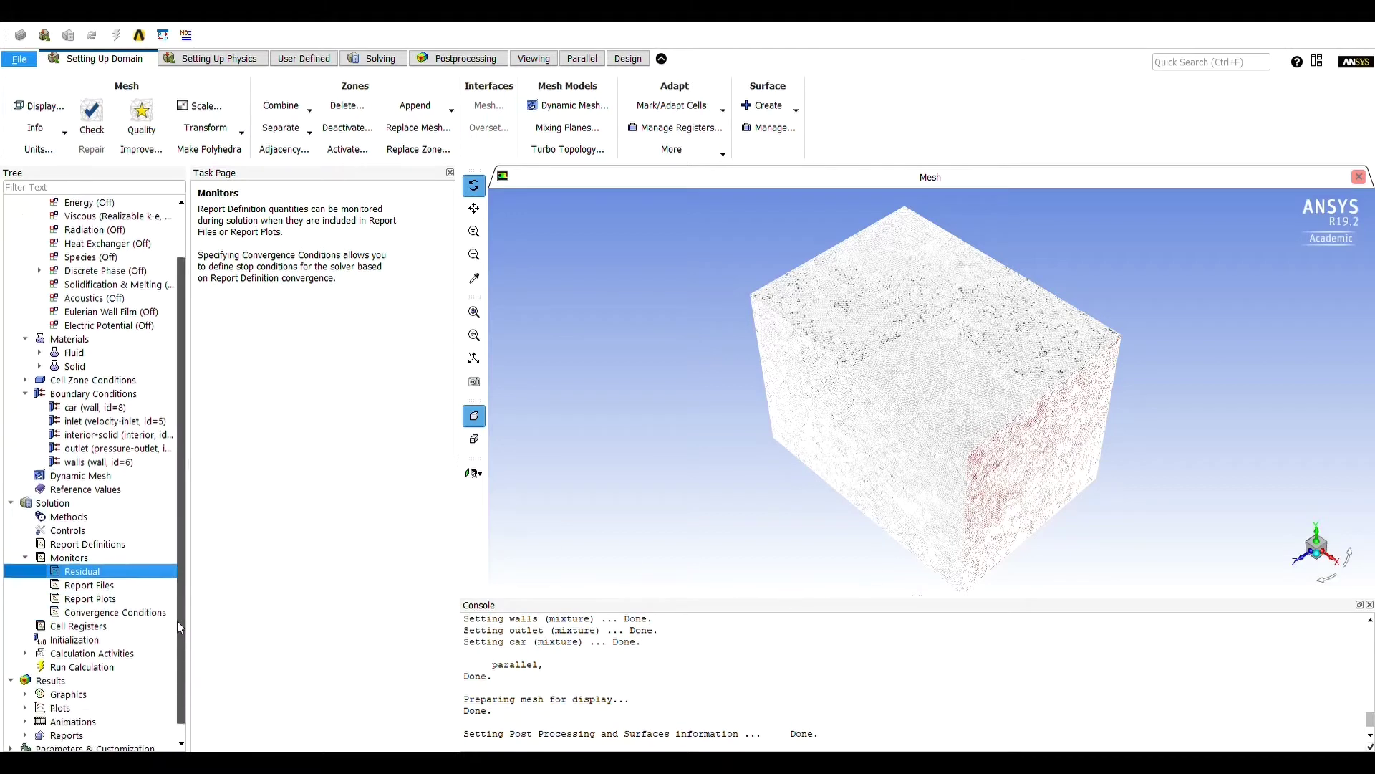
Initialize the flow field with Standard Initialization computed from the inlet
left_click(86, 627)
left_click(210, 244)
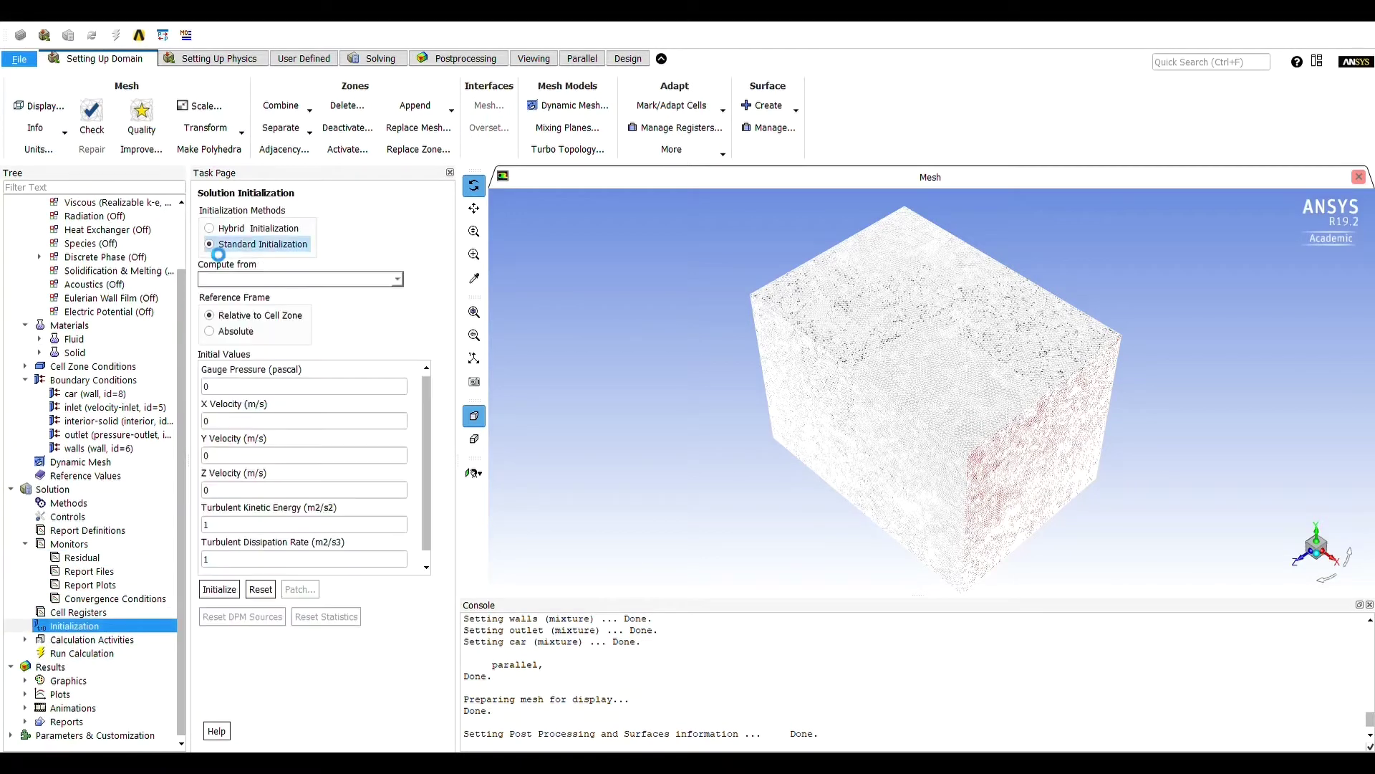
left_click(342, 309)
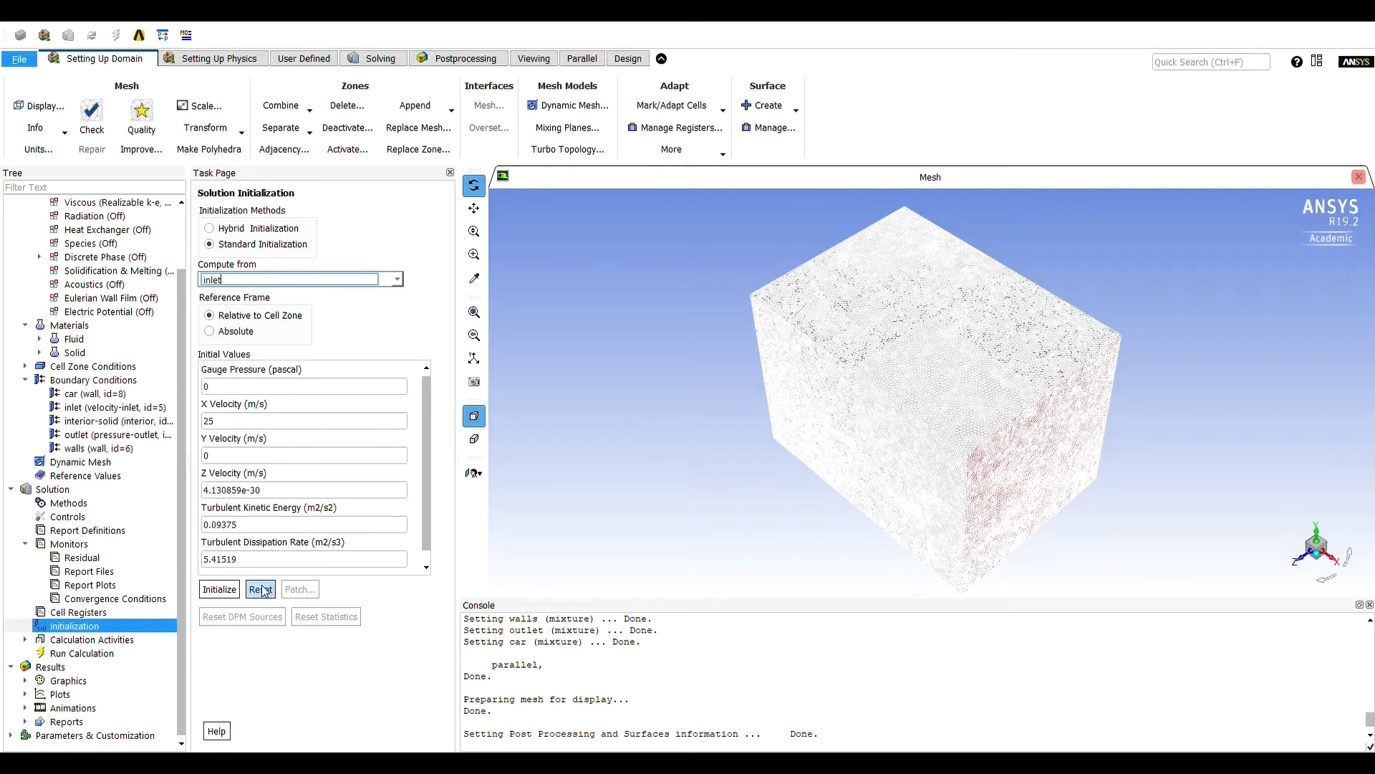
left_click(220, 590)
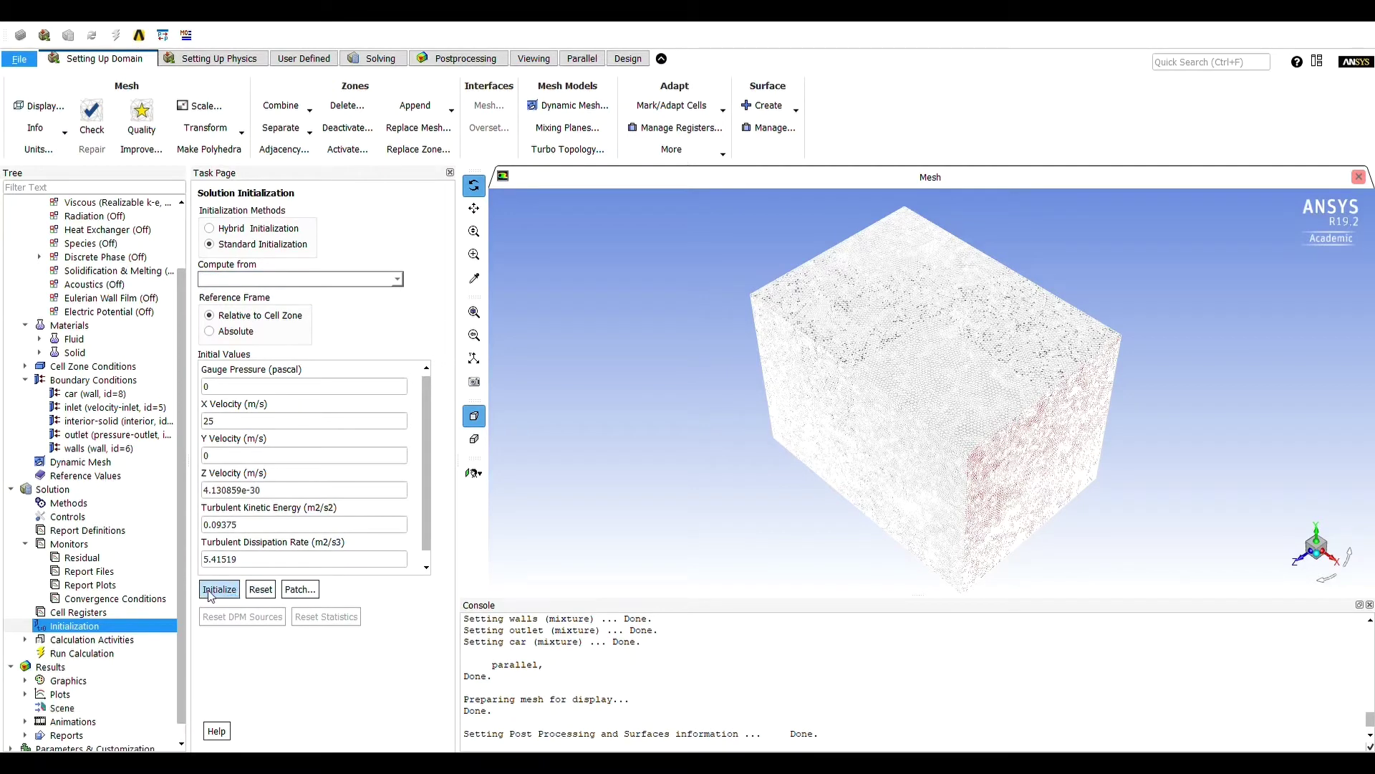
scroll(184, 601, "down", 1)
left_click(108, 626)
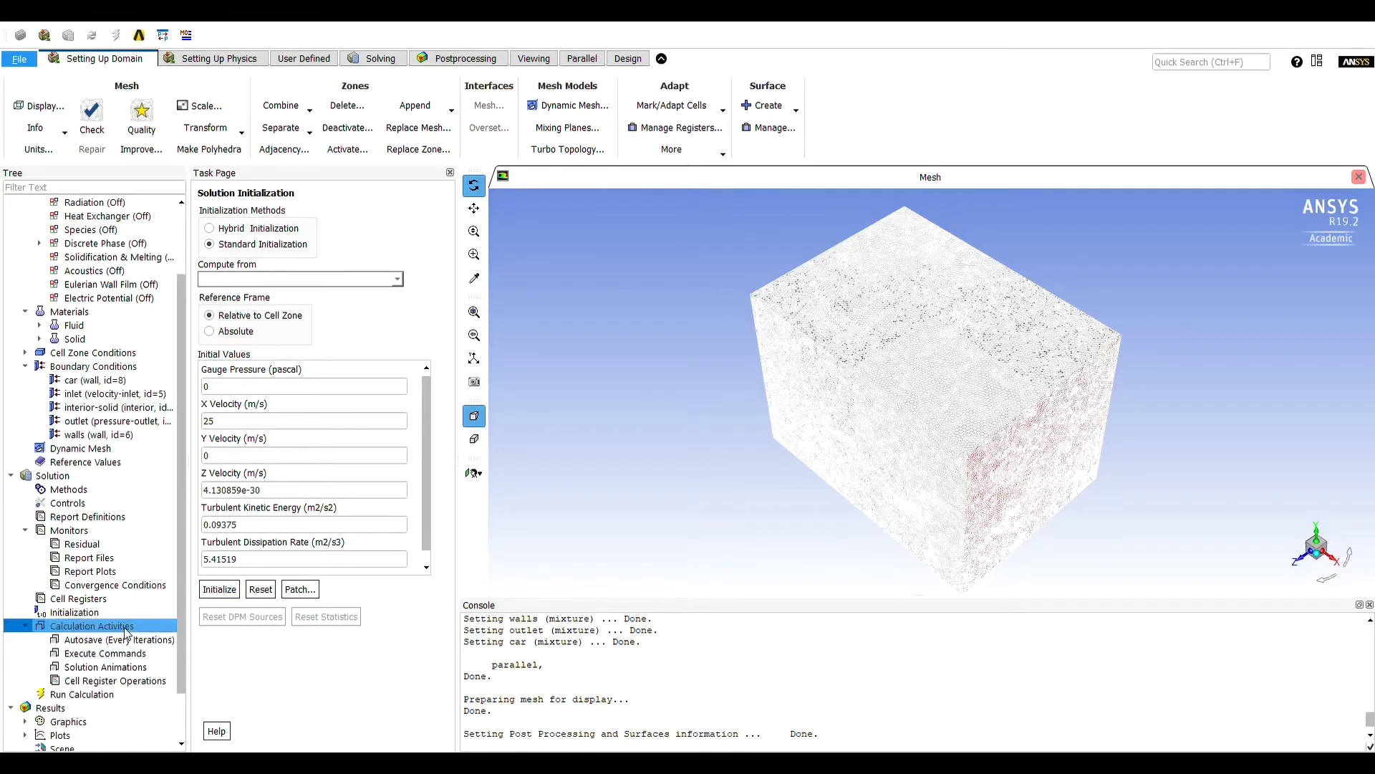
Set the number of iterations to 200 and run the calculation
left_click(82, 695)
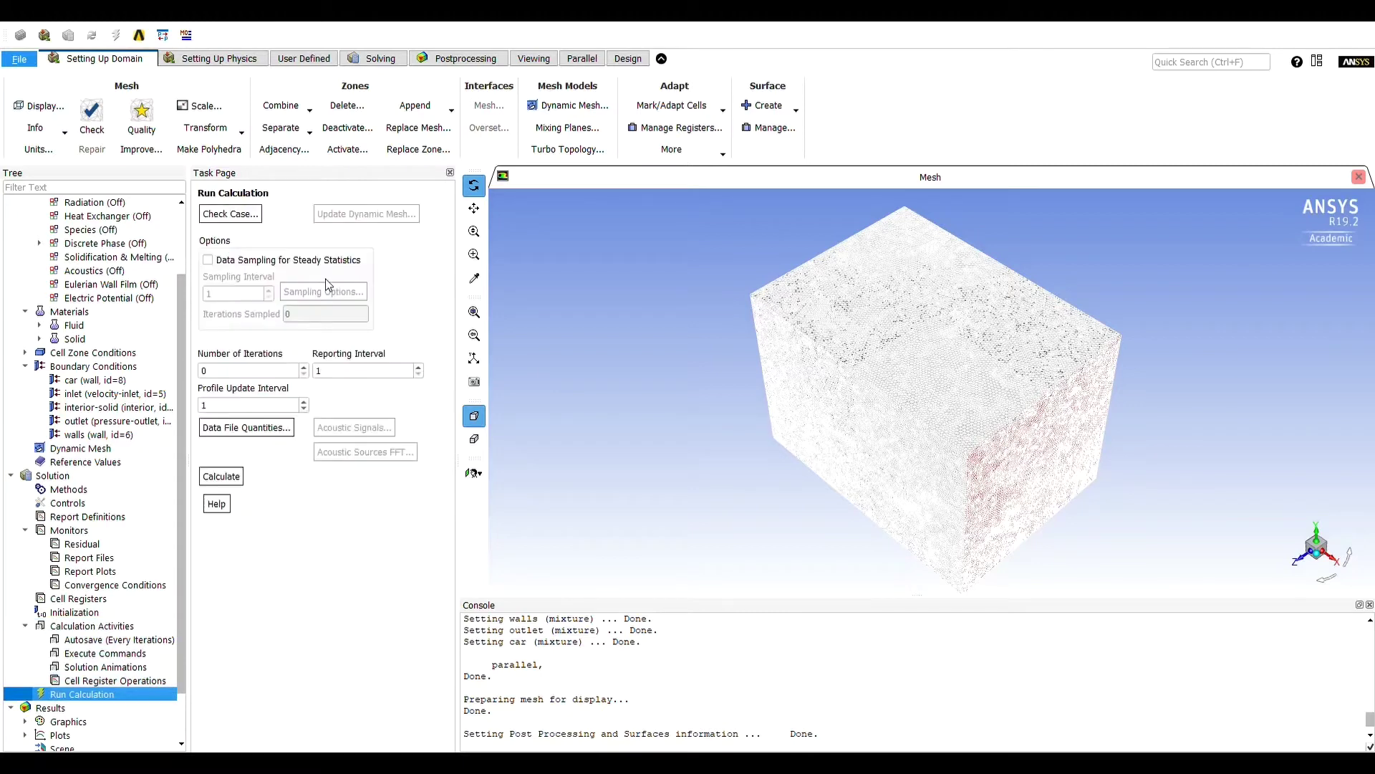
left_click(245, 373)
left_click_drag(245, 381, 184, 371)
type("200")
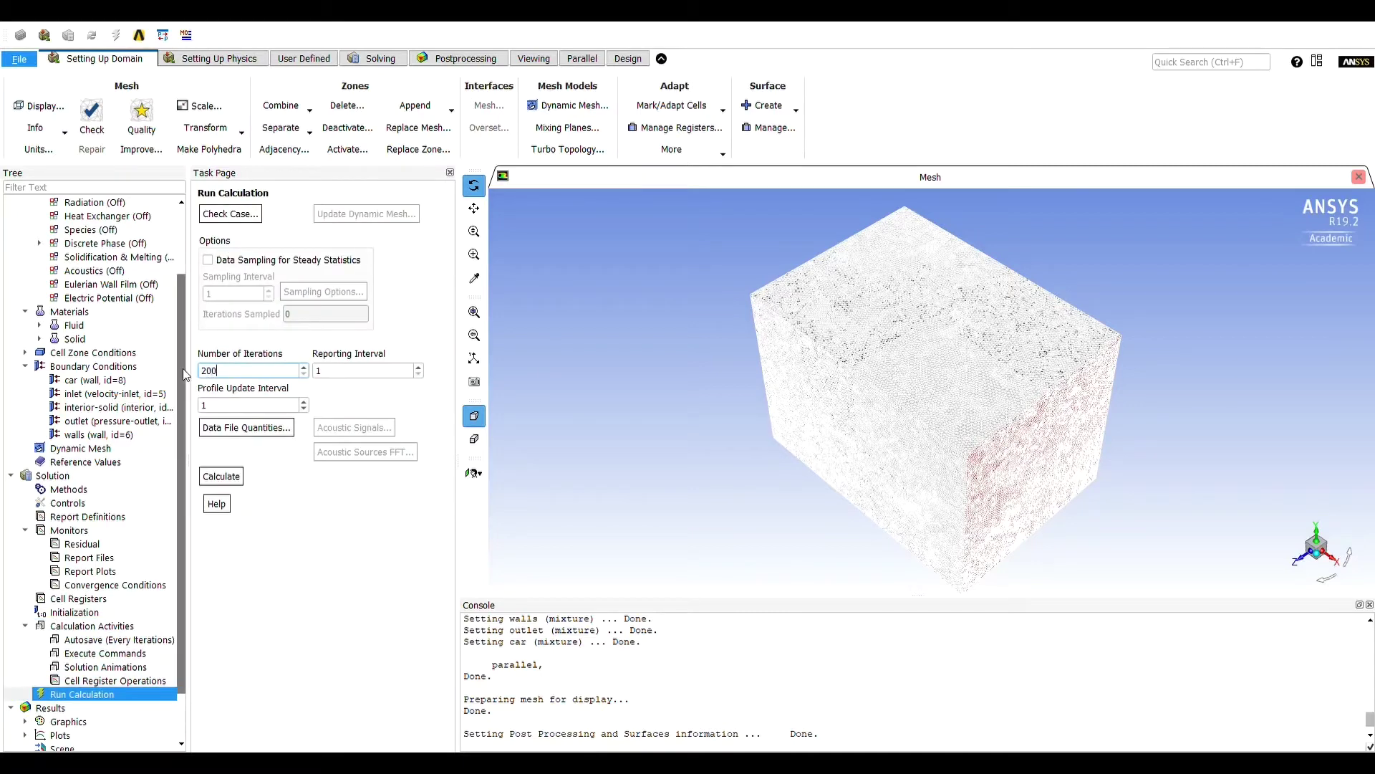
left_click(221, 477)
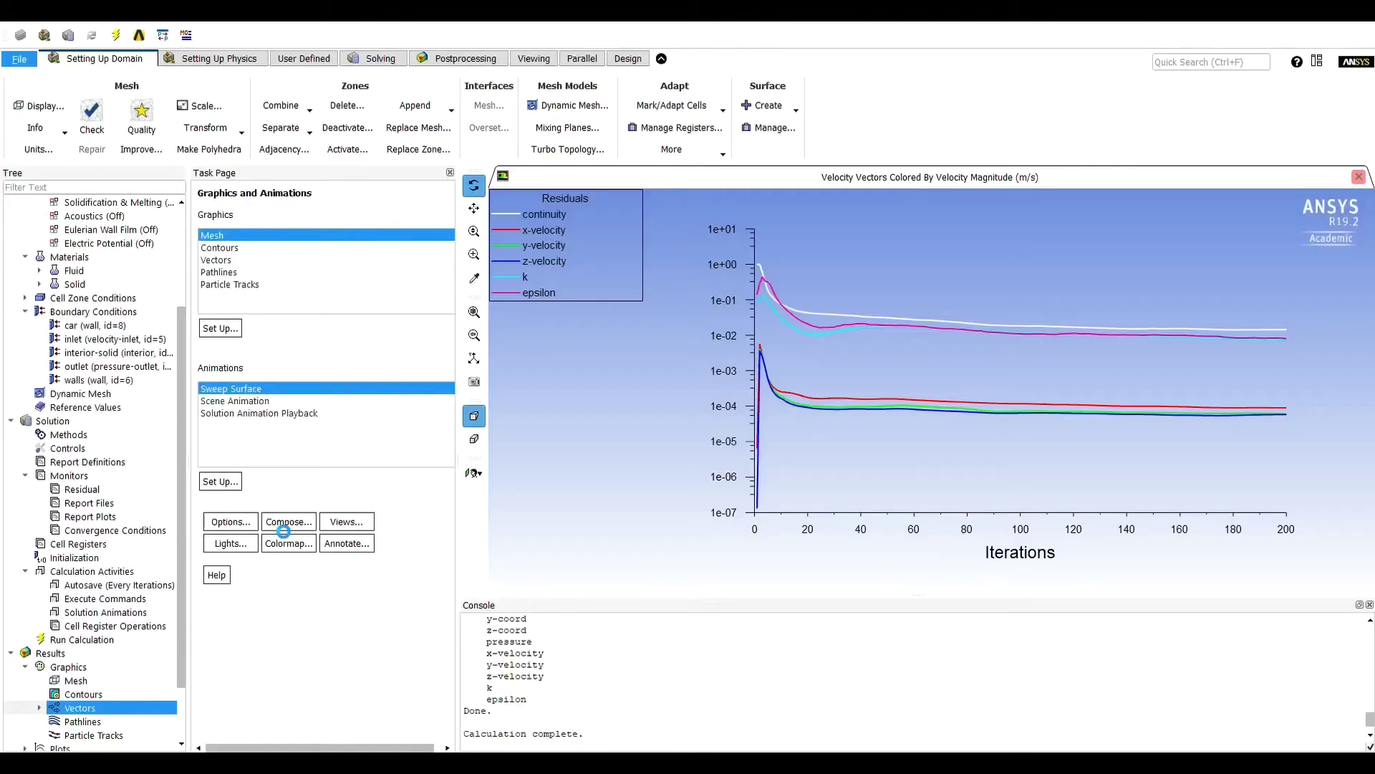
Zoom and orbit the velocity-magnitude vector plot to view the car from several angles
scroll(931, 416, "up", 5)
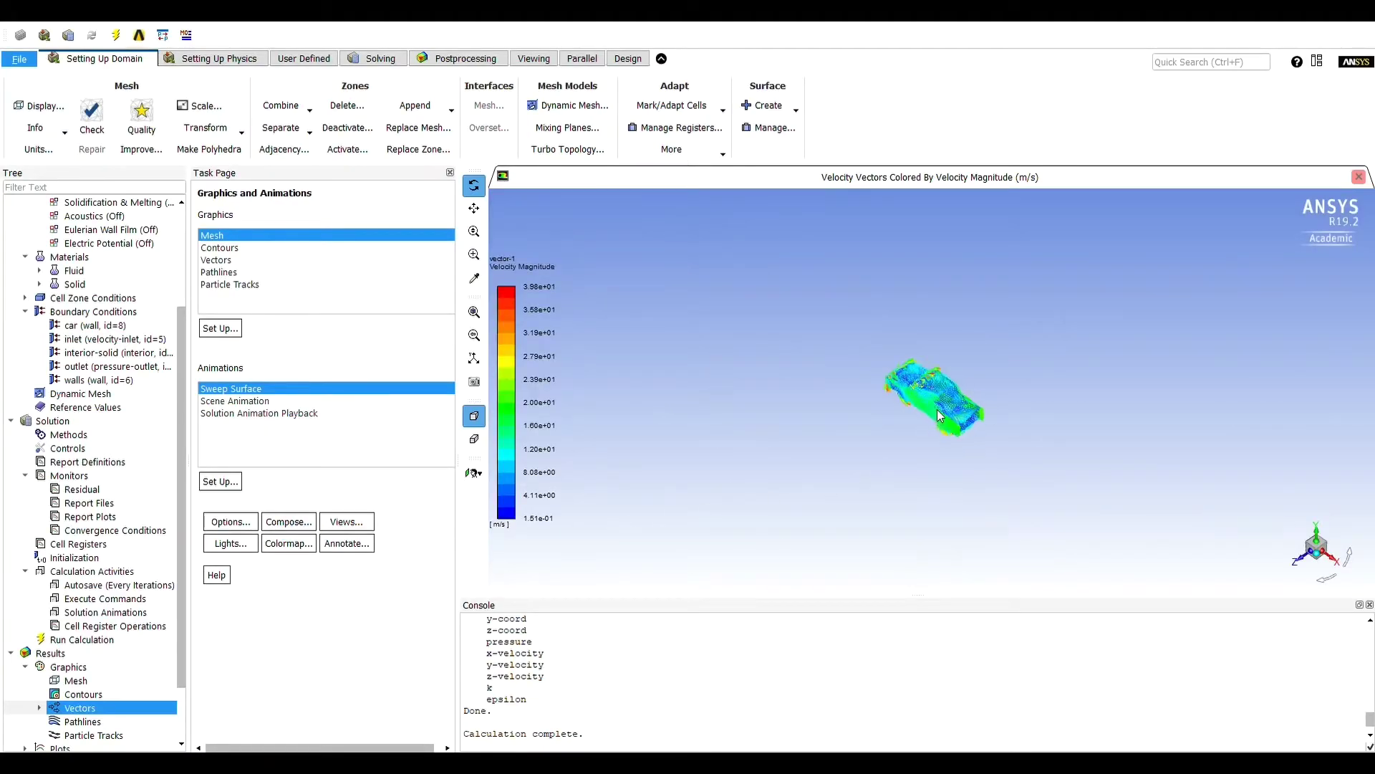
scroll(908, 508, "up", 5)
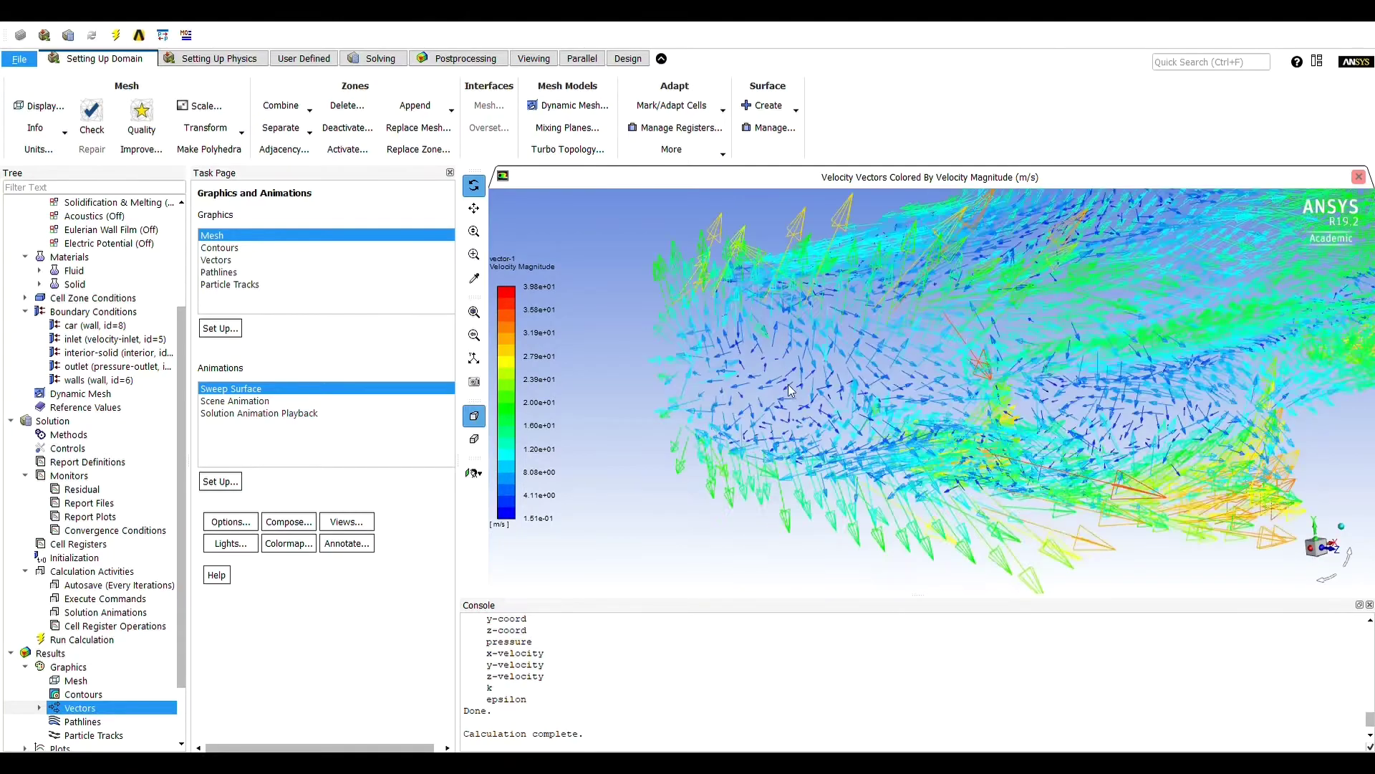
scroll(927, 392, "down", 8)
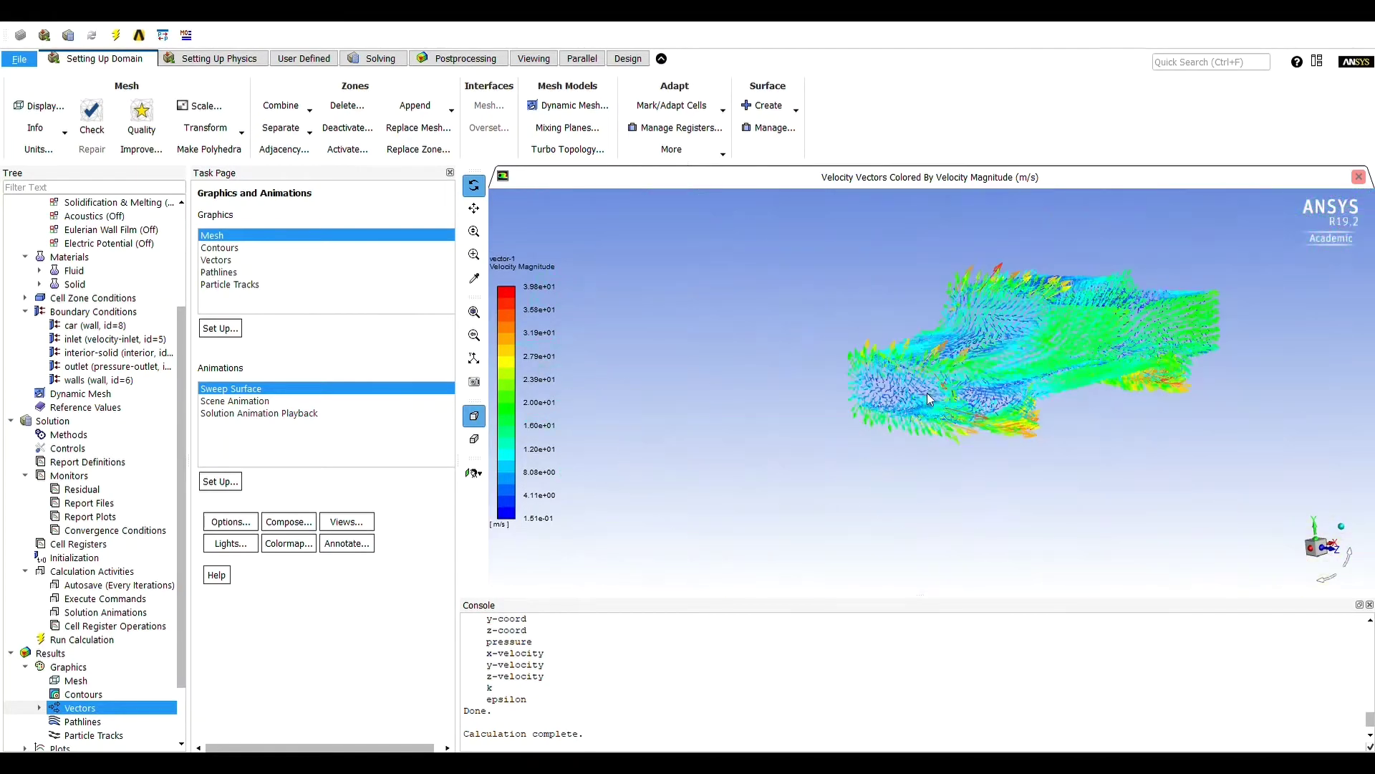
left_click_drag(947, 383, 943, 286)
scroll(956, 298, "up", 5)
left_click_drag(838, 382, 1149, 416)
scroll(926, 411, "down", 4)
left_click_drag(925, 411, 1030, 427)
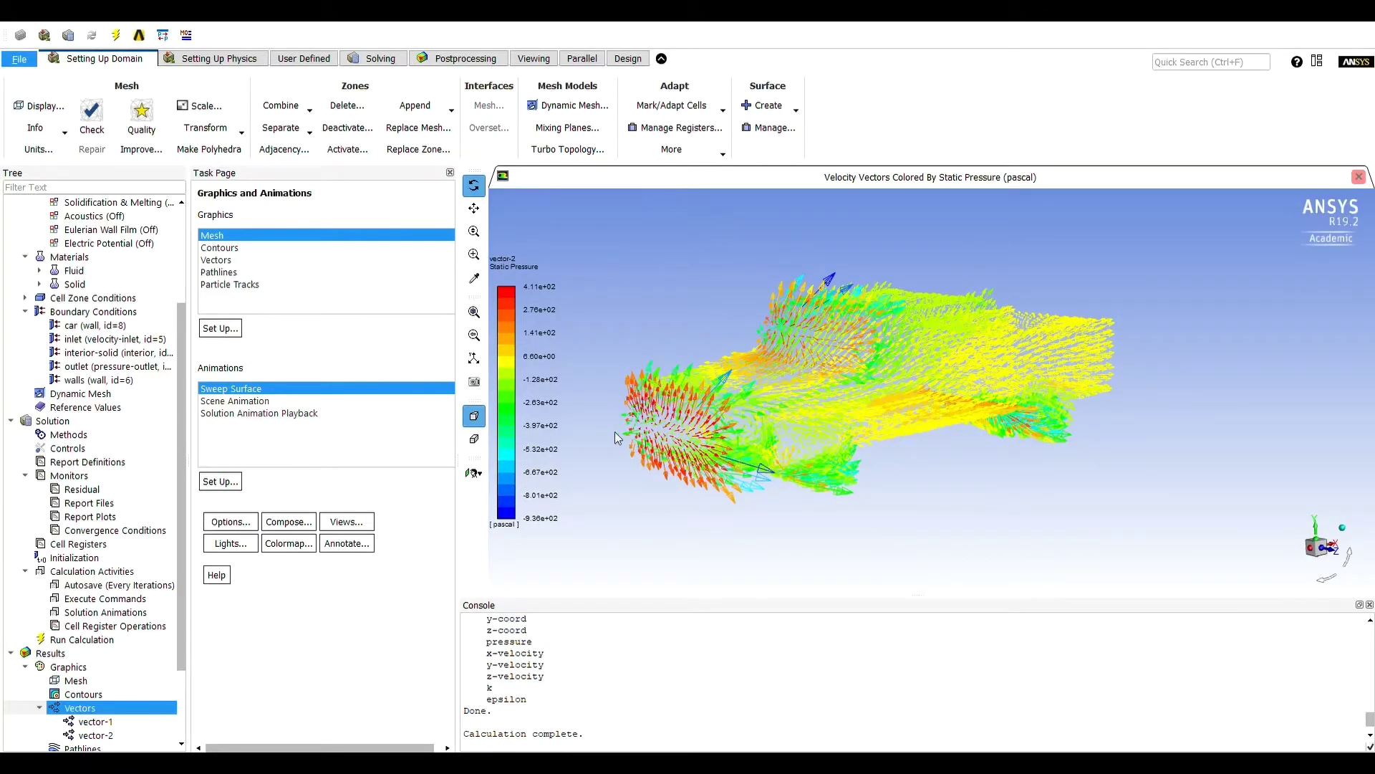
Rotate the static-pressure vector plot to side and rear-oblique views of the car
left_click_drag(1033, 385, 549, 399)
left_click_drag(801, 385, 708, 367)
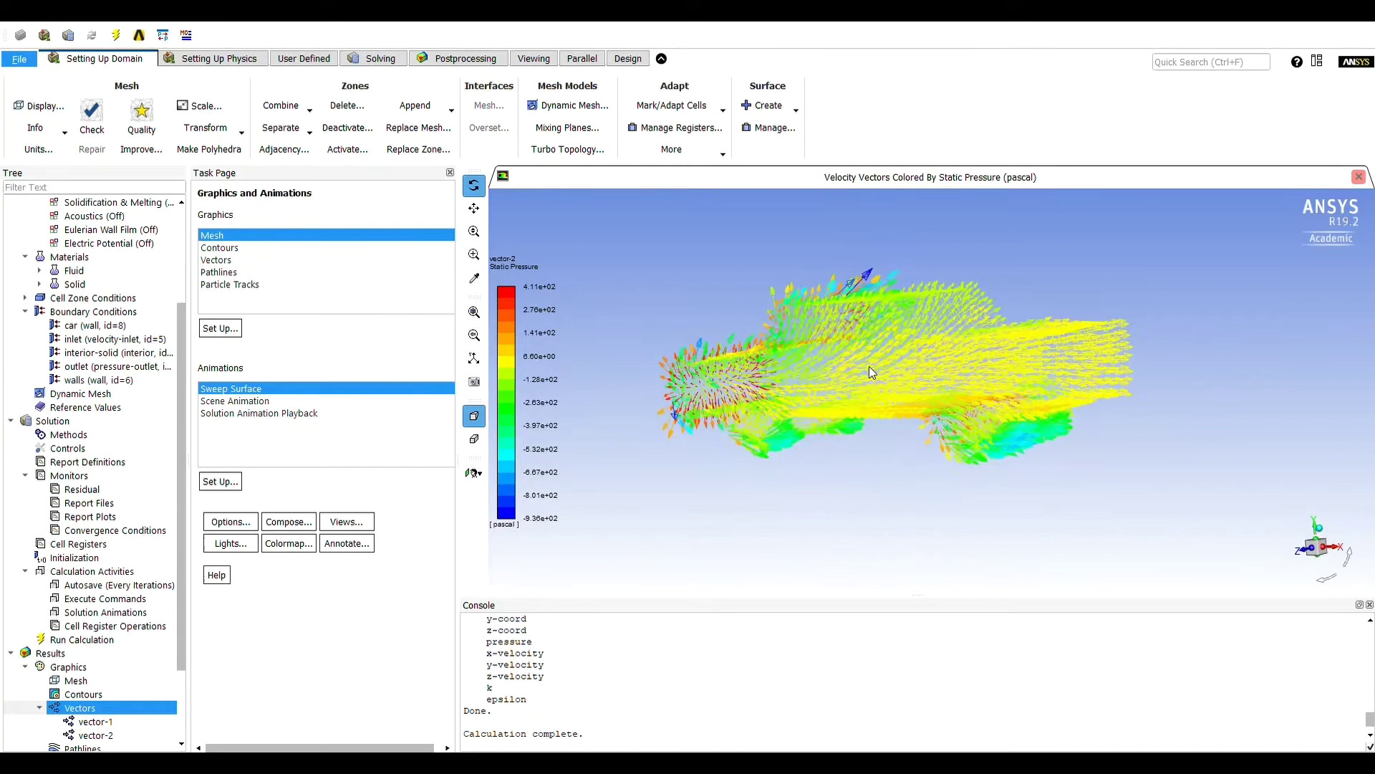
left_click_drag(869, 367, 867, 442)
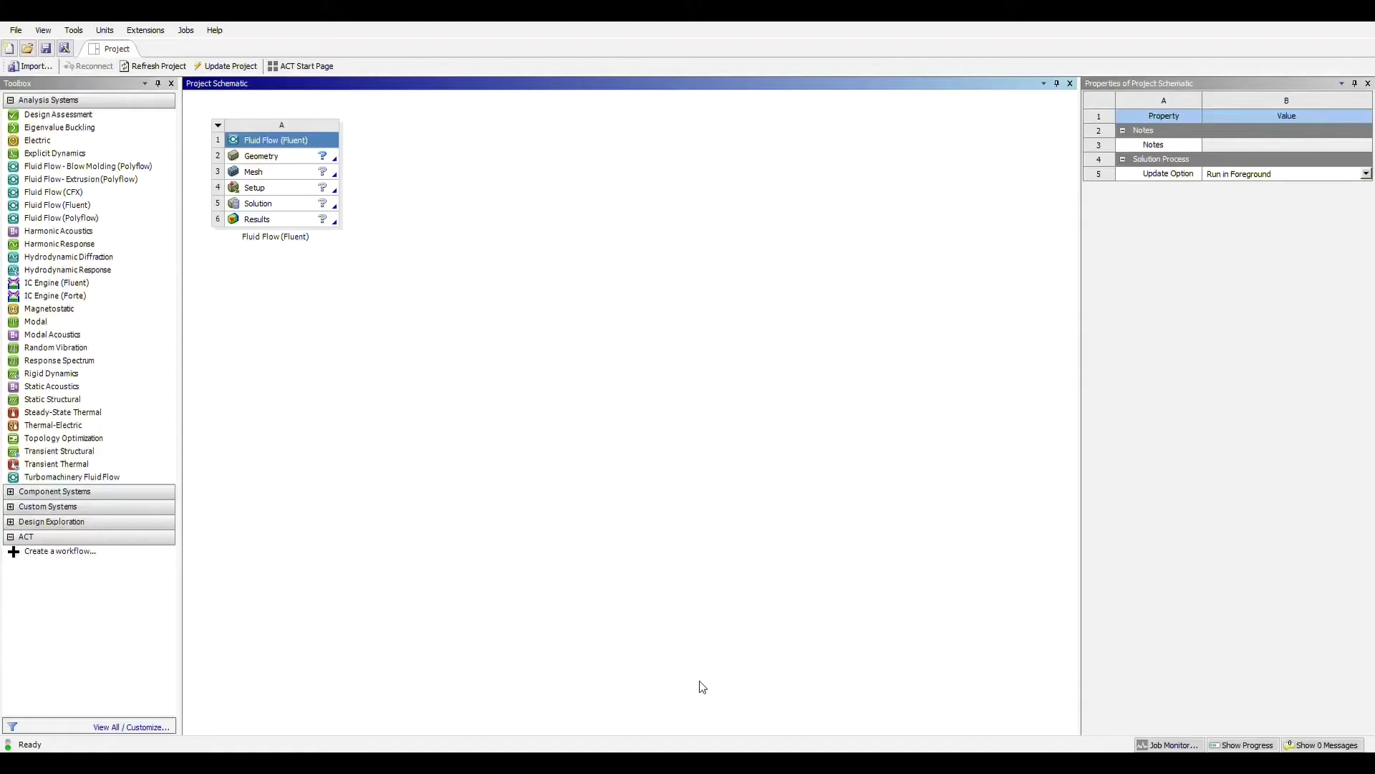
Open the new system's Geometry cell A2 in DesignModeler
left_click(284, 161)
double_click(284, 160)
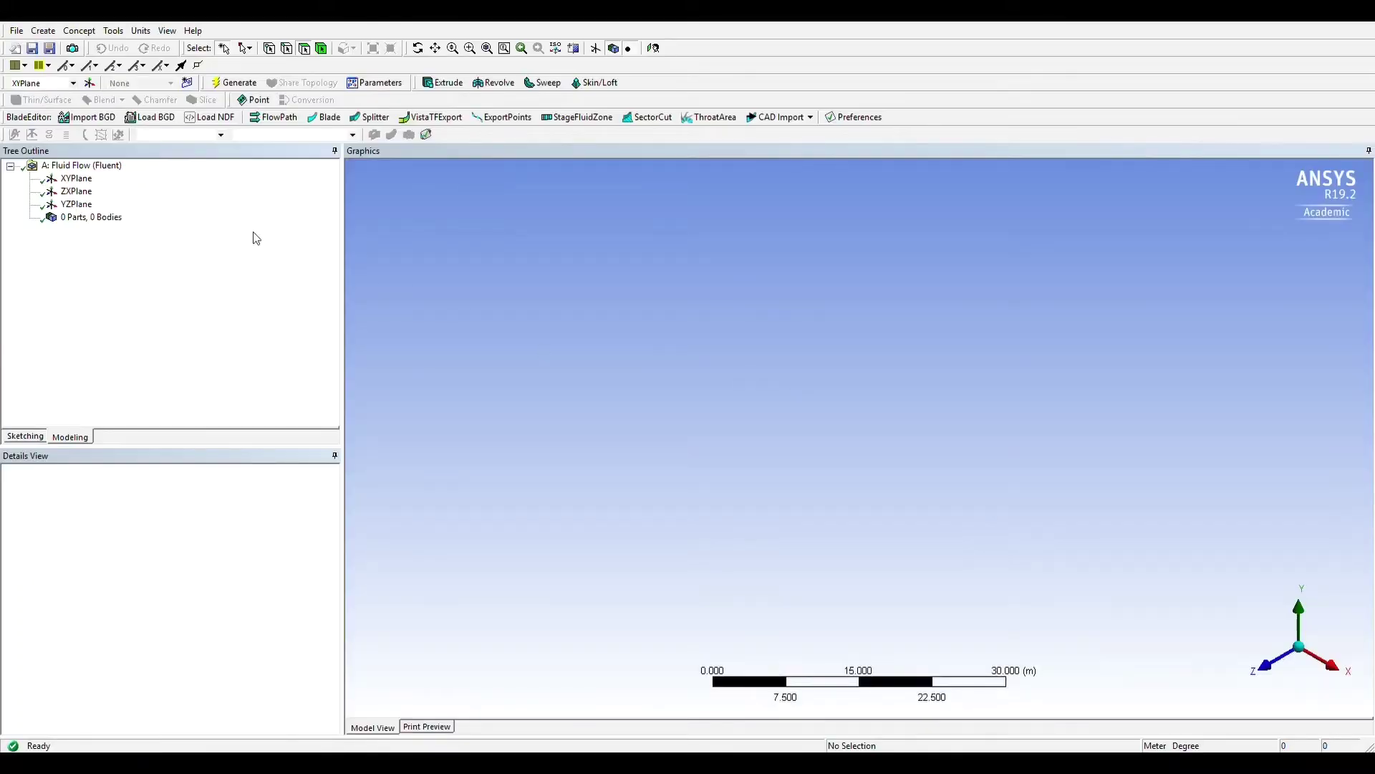
Show the 2D sketch grid with a major grid spacing of 1
left_click(25, 437)
left_click(131, 418)
left_click(215, 247)
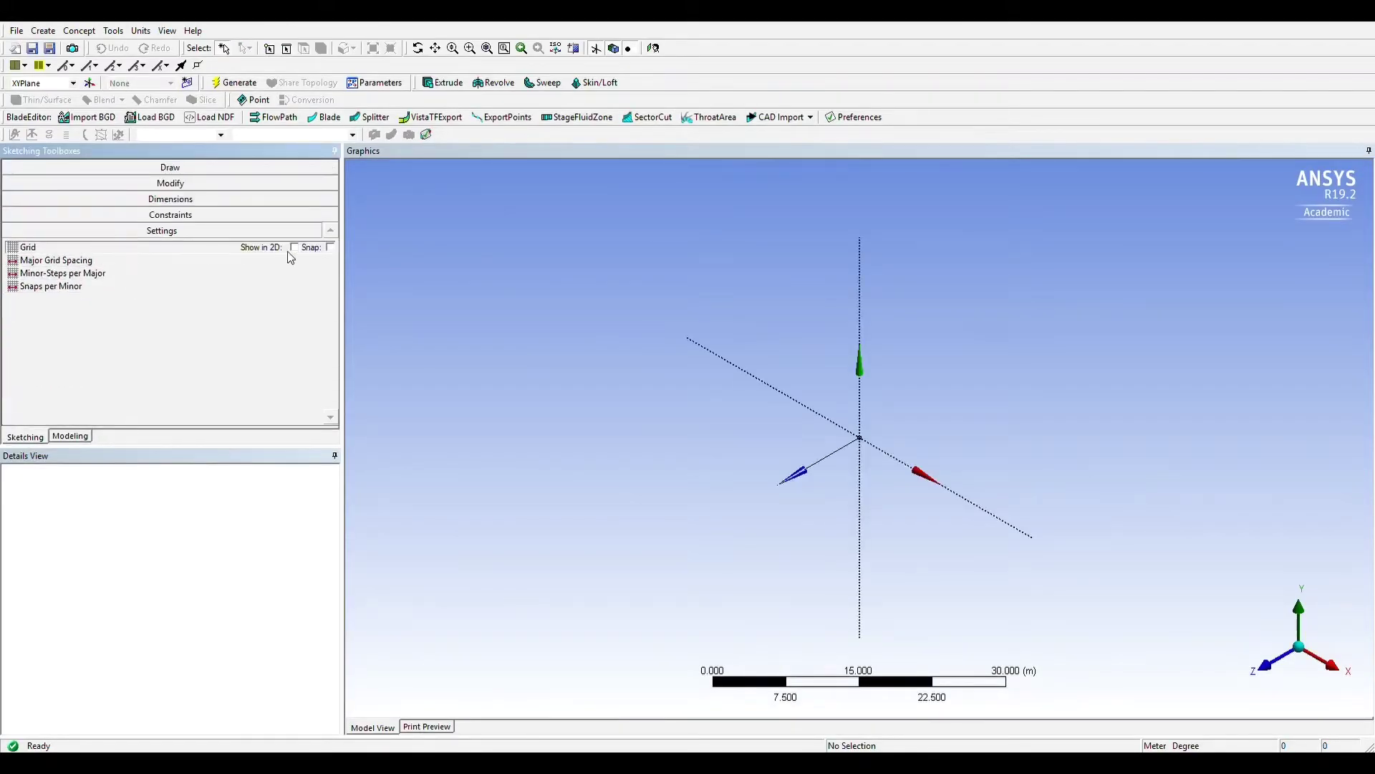
left_click(293, 248)
left_click(319, 261)
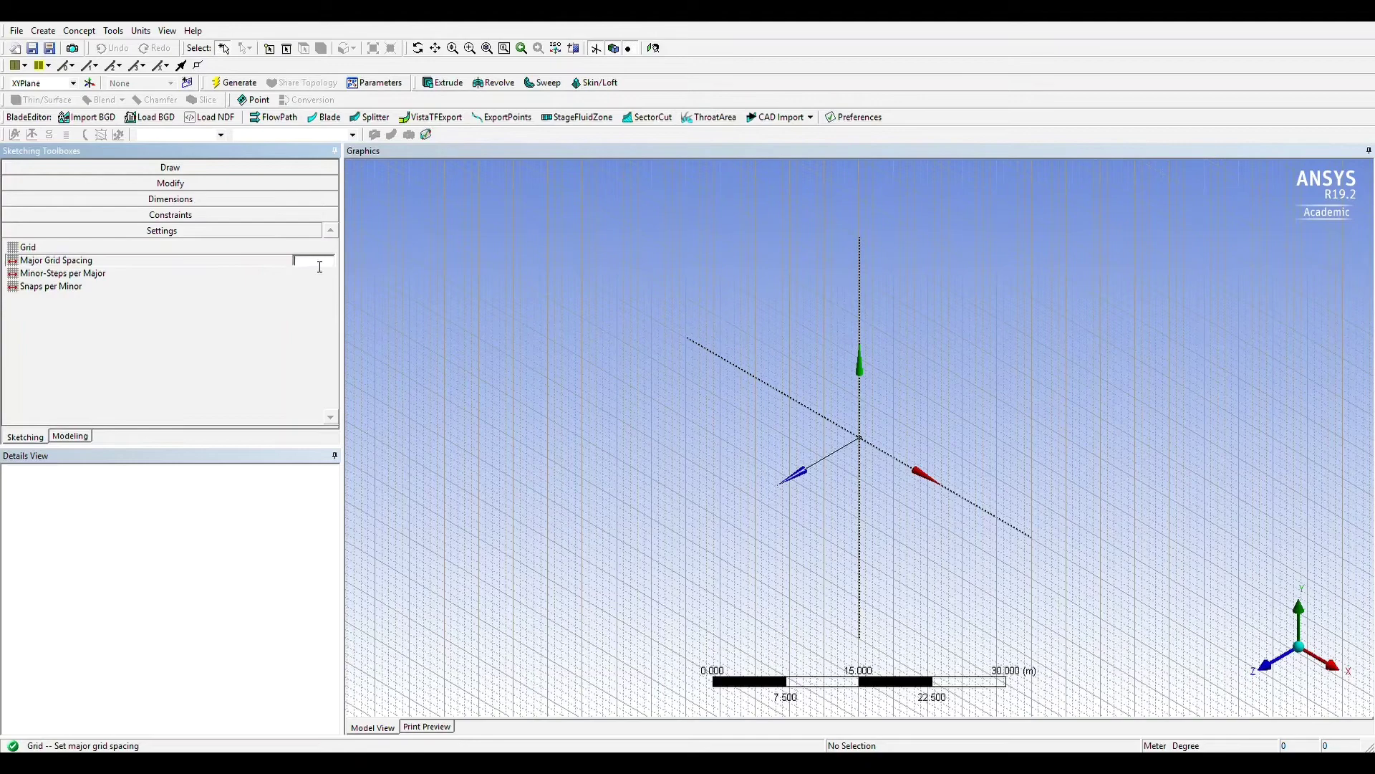
type("1")
key("Return")
left_click(292, 273)
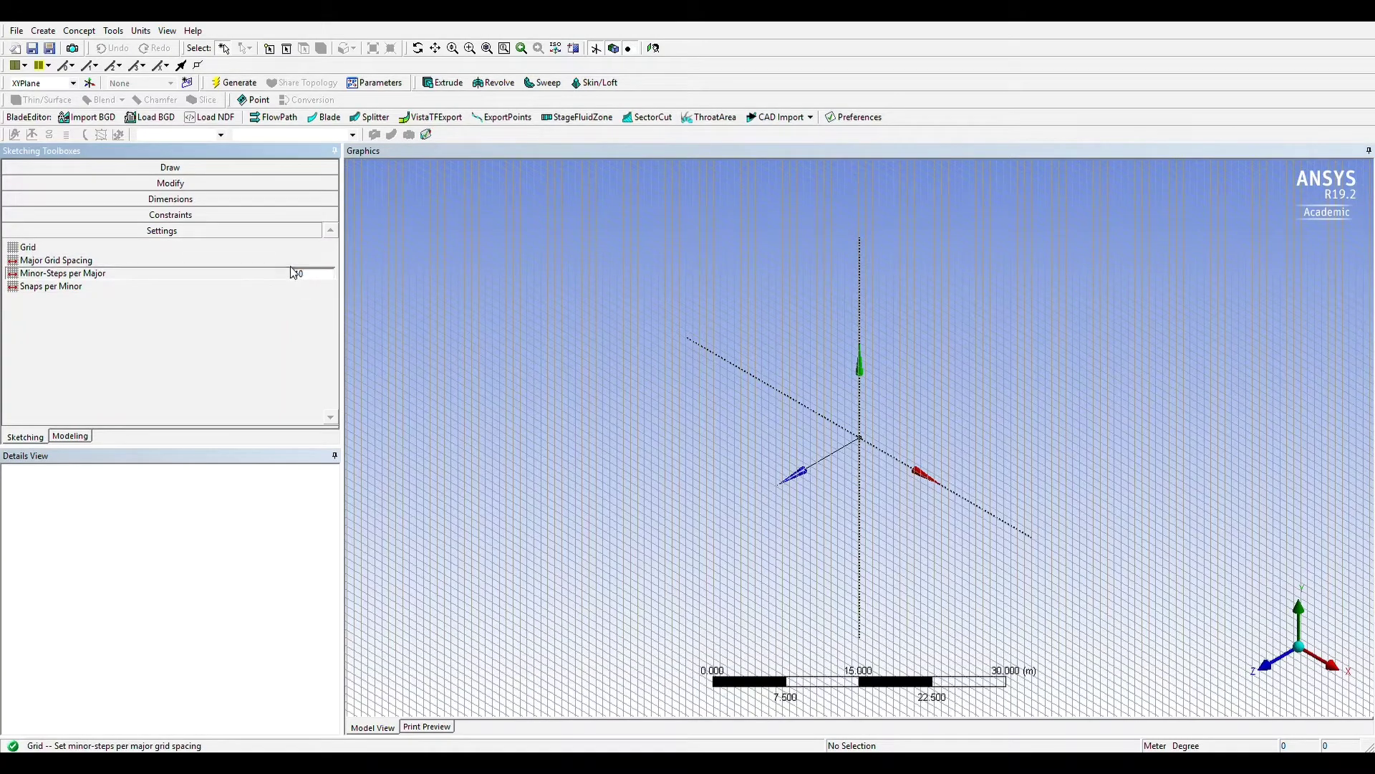
Draw a rectangle from the origin on the XY plane
left_click(171, 167)
left_click(101, 249)
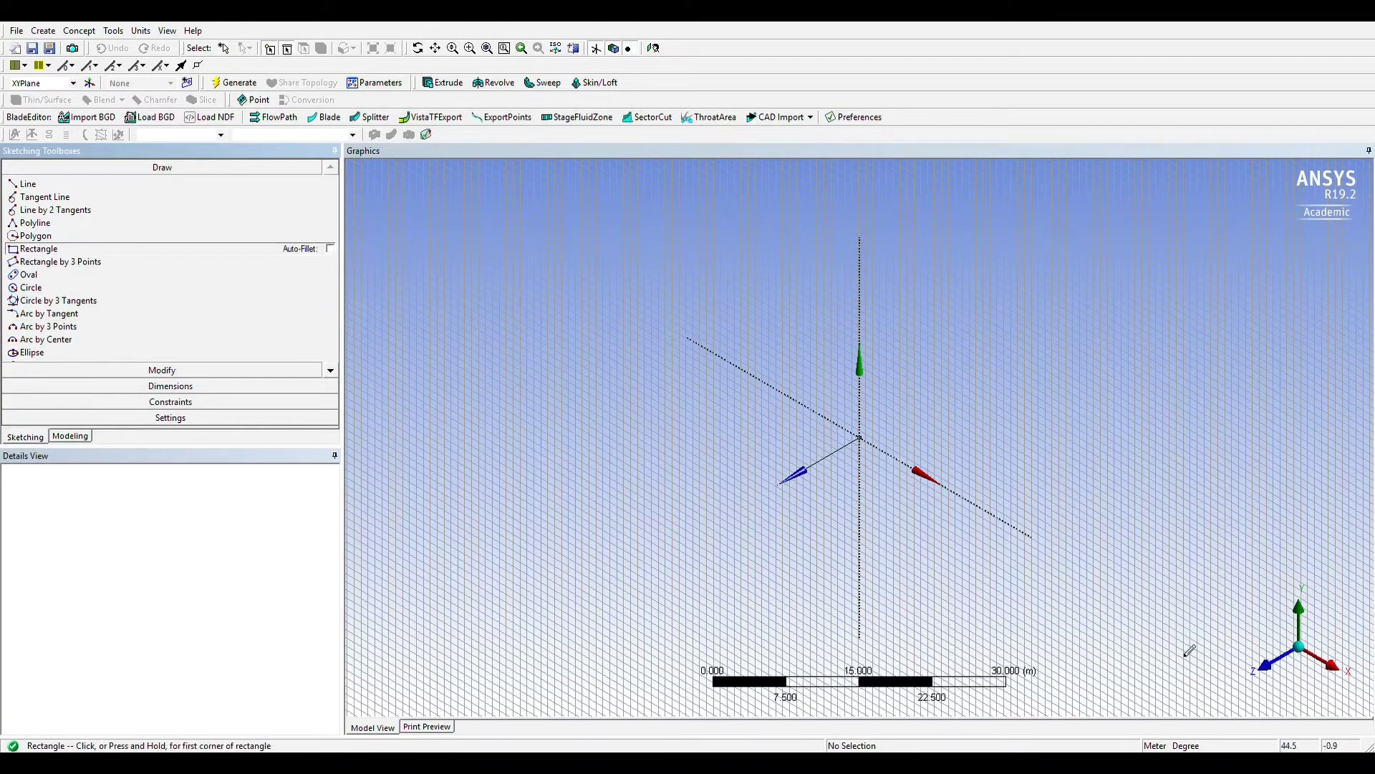
left_click(1265, 665)
scroll(907, 461, "up", 4)
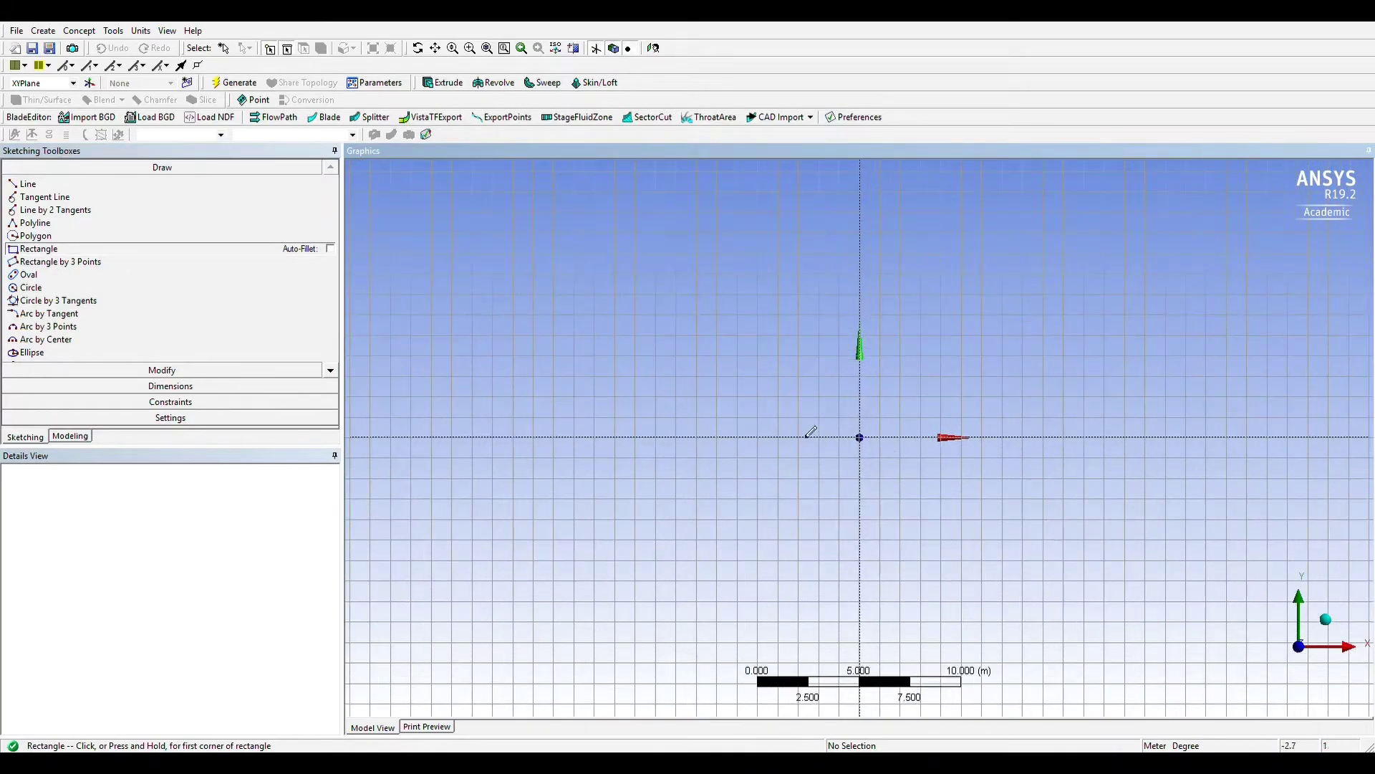
left_click(860, 437)
left_click(1153, 288)
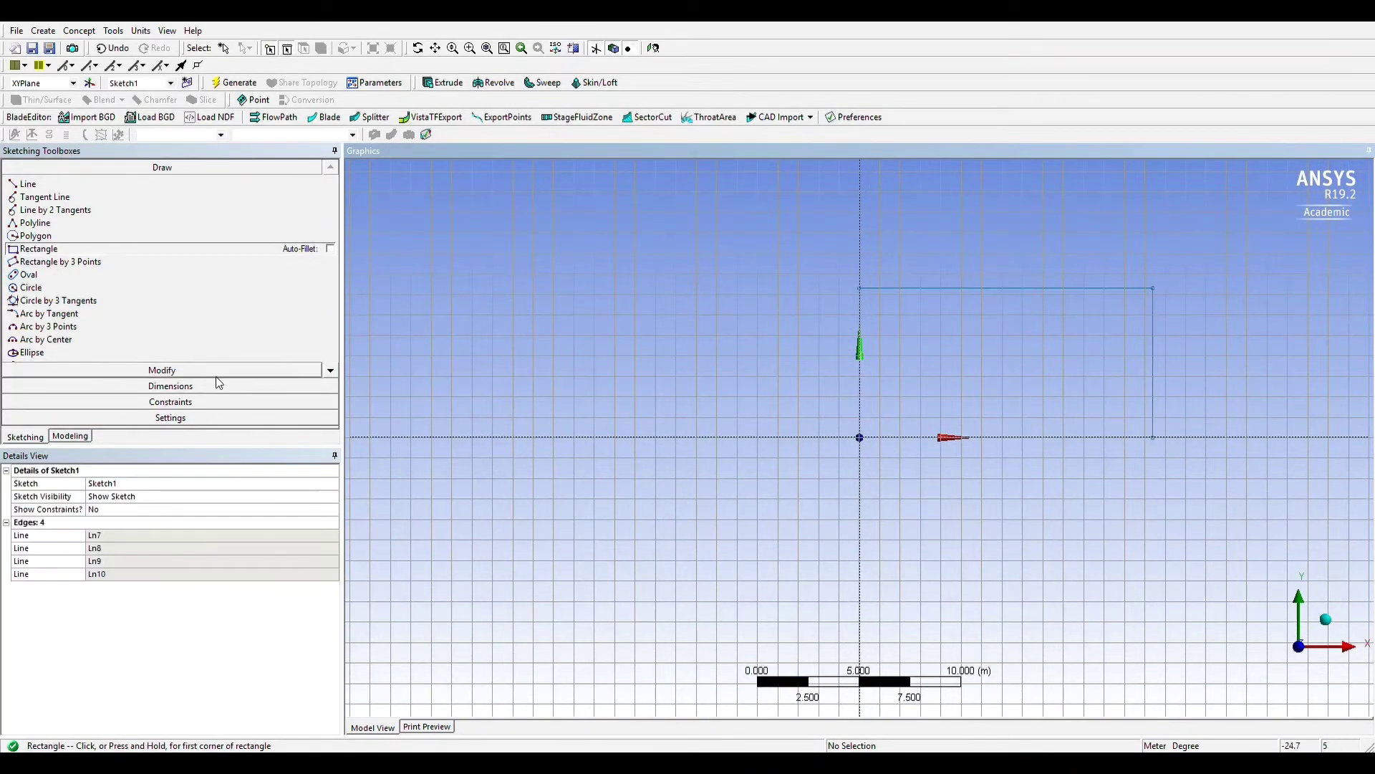
Dimension the rectangle to width H2 = 4.5 m and height V1 = 1.3 m
left_click(170, 385)
left_click(860, 337)
left_click(835, 301)
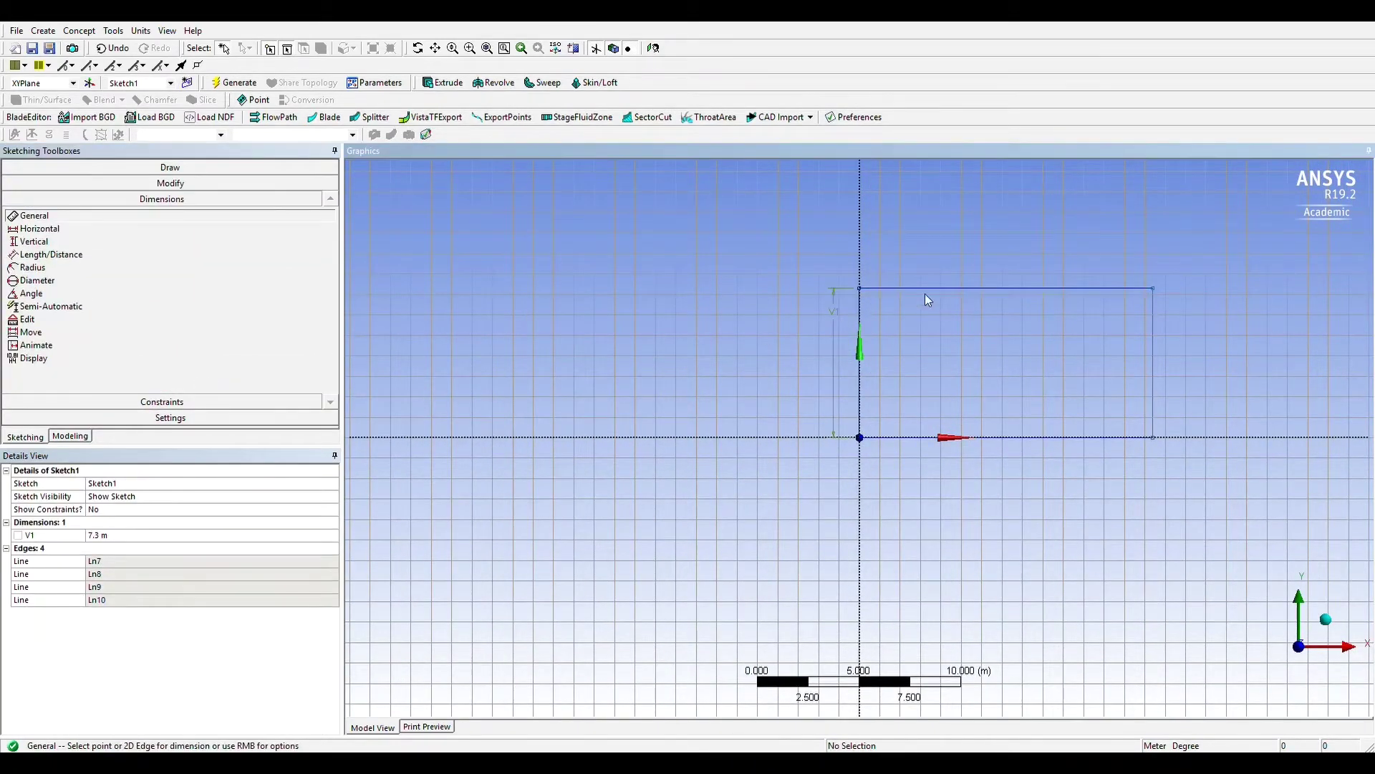
left_click(926, 288)
left_click(922, 264)
left_click(135, 536)
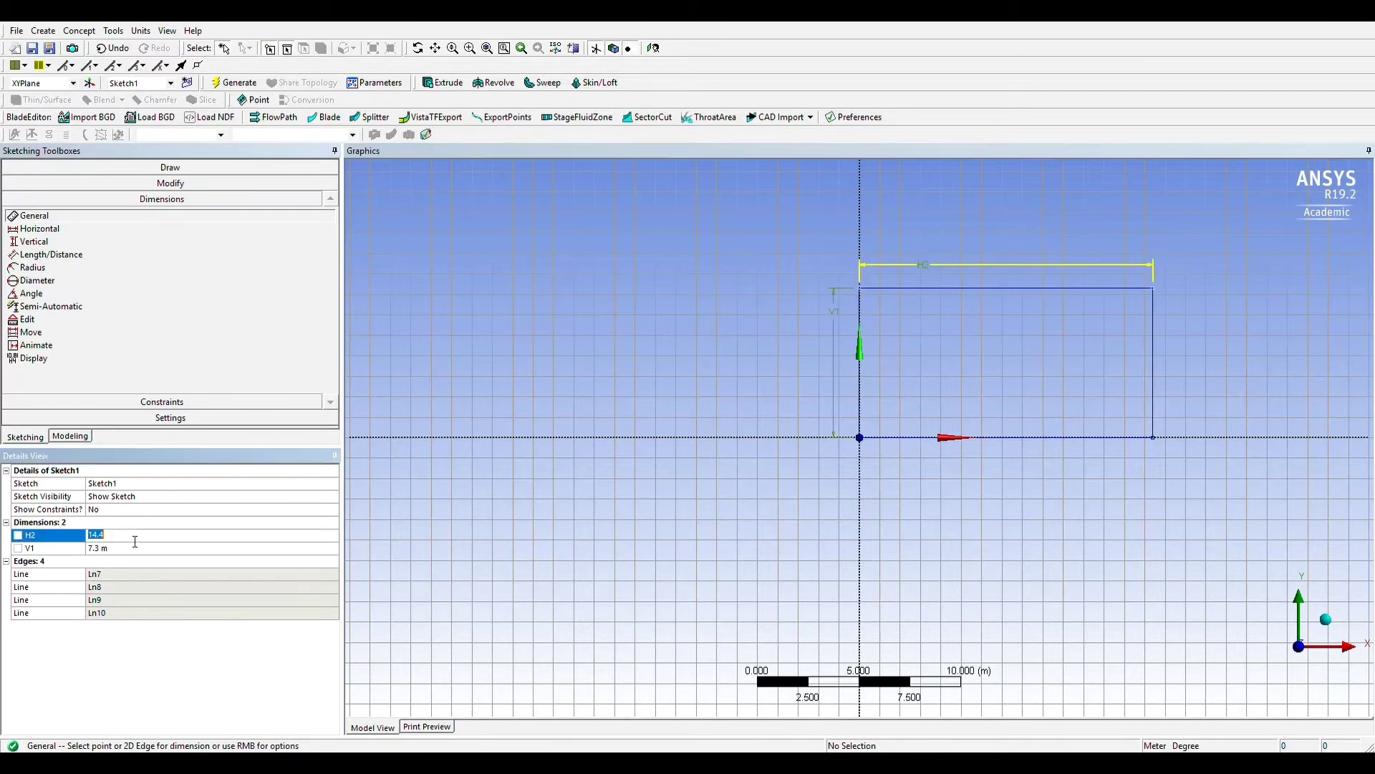
type("4.5")
key("Return")
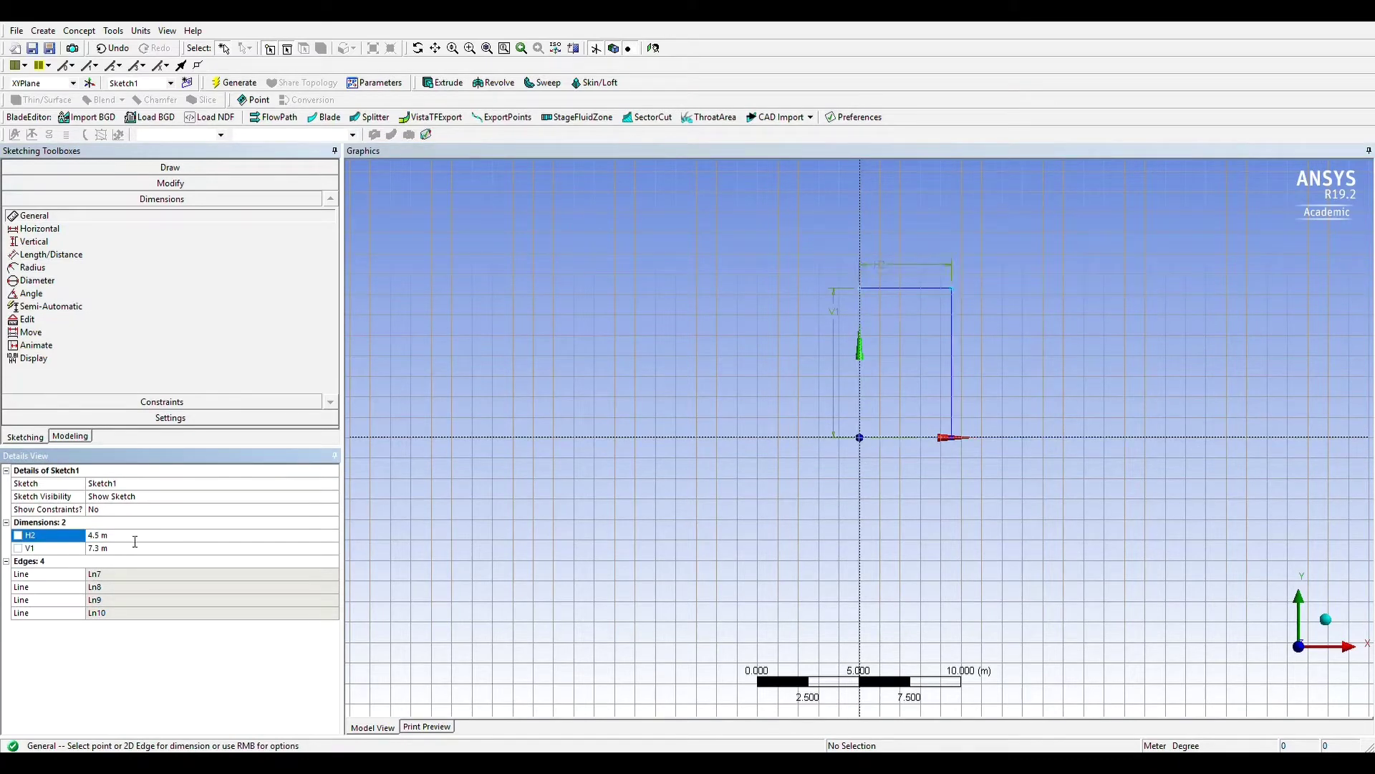
left_click(119, 550)
type("1.3")
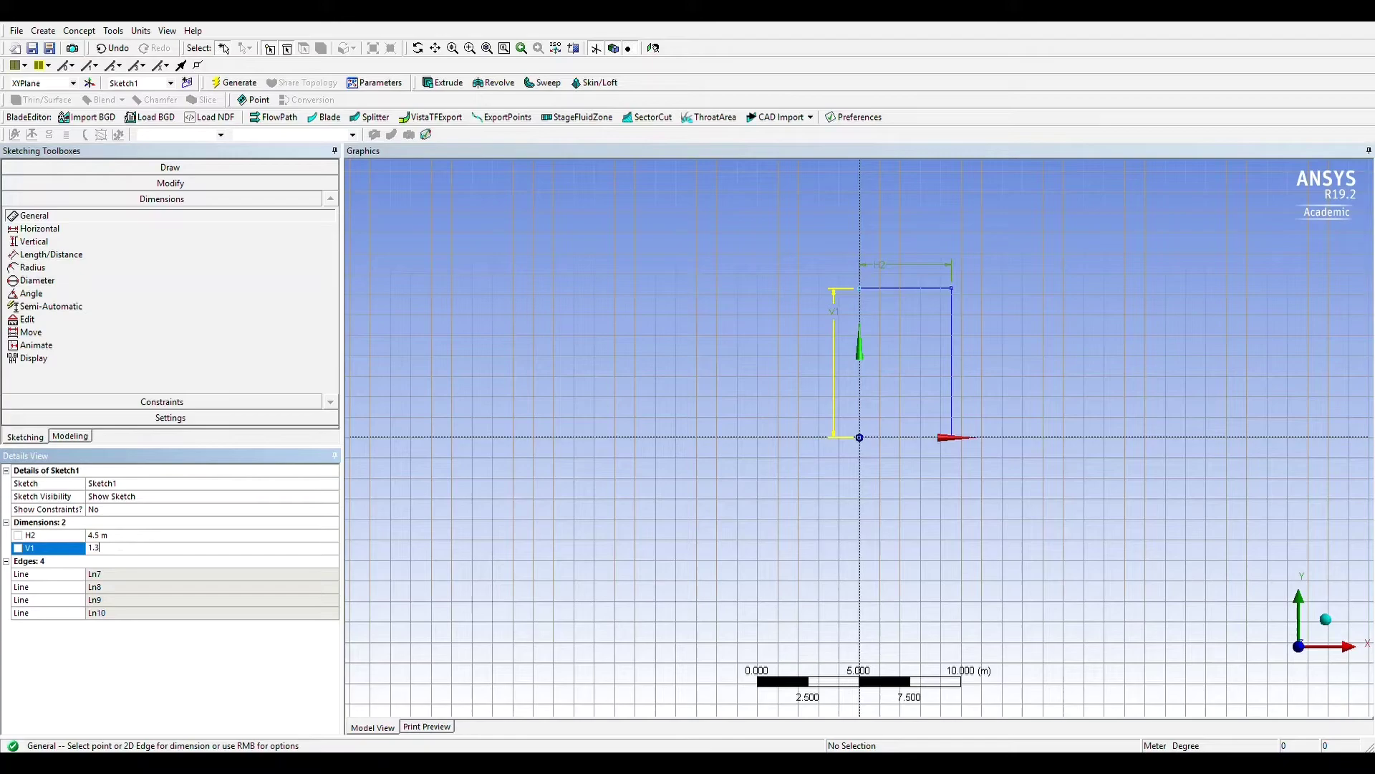
key("Return")
Zoom and pan to centre the dimensioned rectangle in the view
scroll(997, 437, "up", 3)
scroll(997, 436, "up", 4)
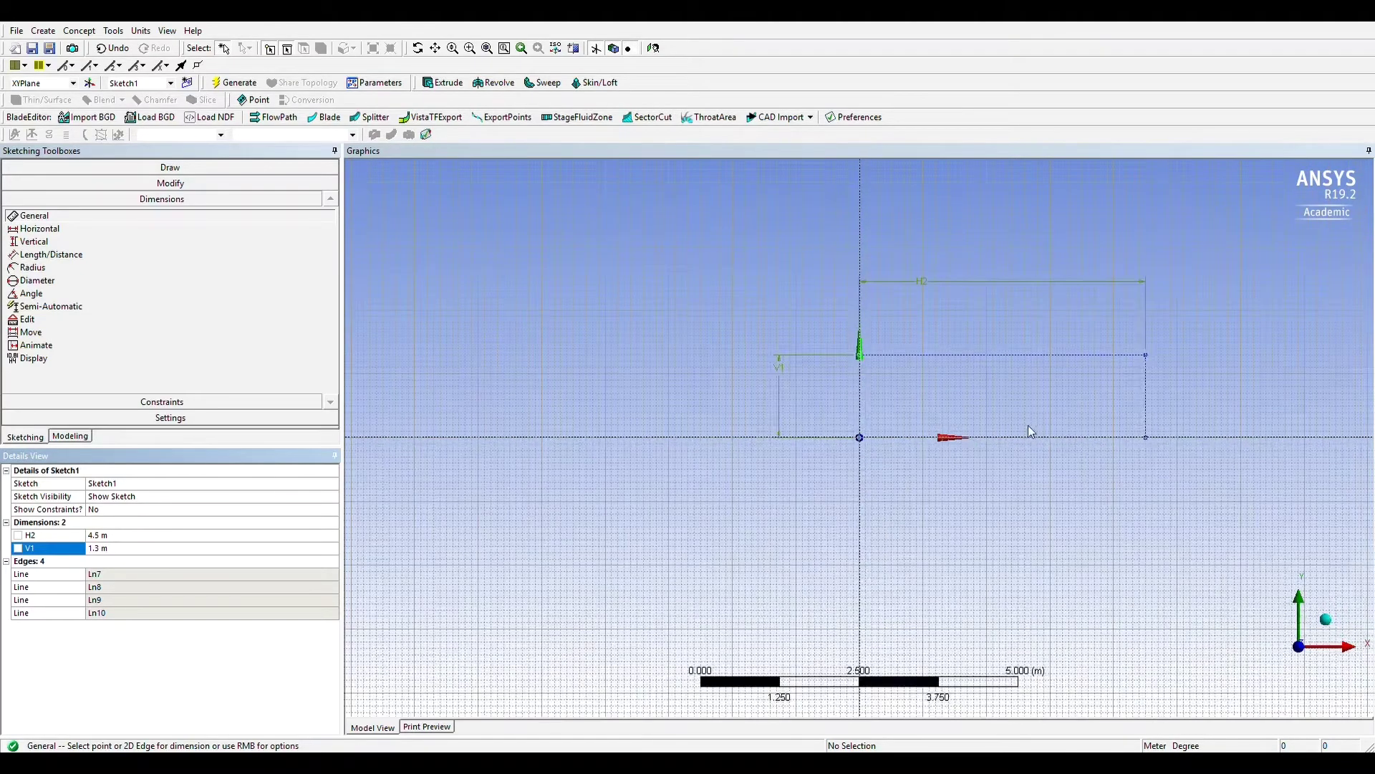
middle_click_drag(1081, 405, 873, 437, "ctrl")
scroll(784, 446, "up", 2)
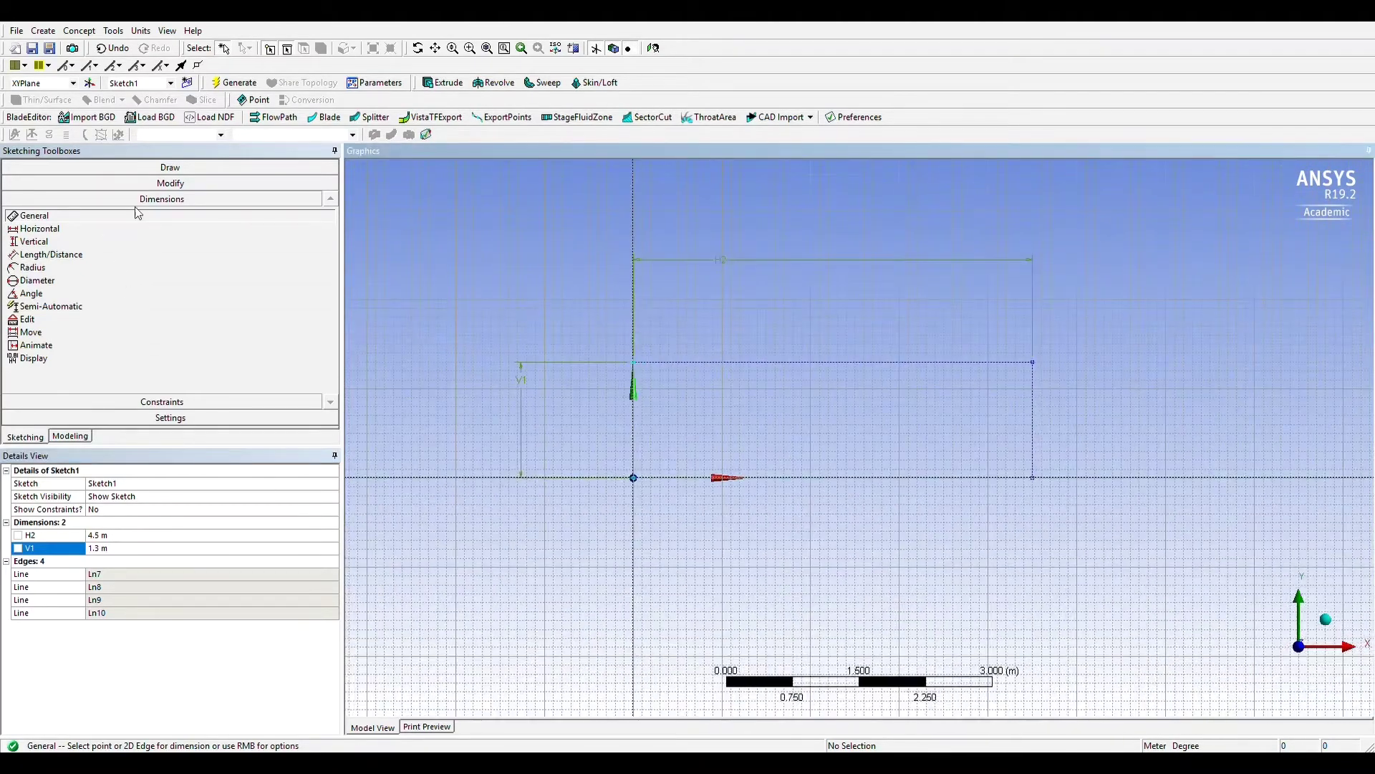
left_click(147, 167)
Draw the underbody, hood, windshield, rear window and trunk lines inside the box
left_click(28, 184)
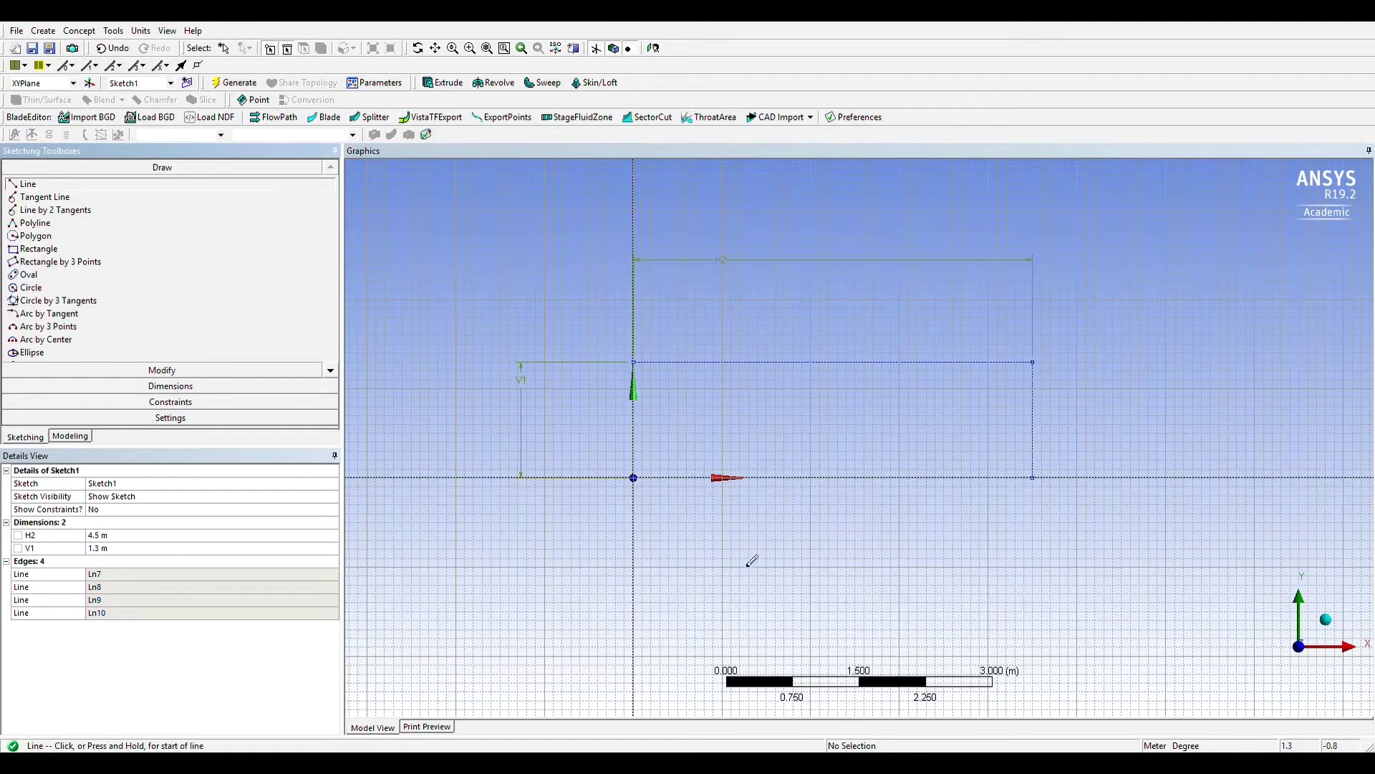
left_click(633, 450)
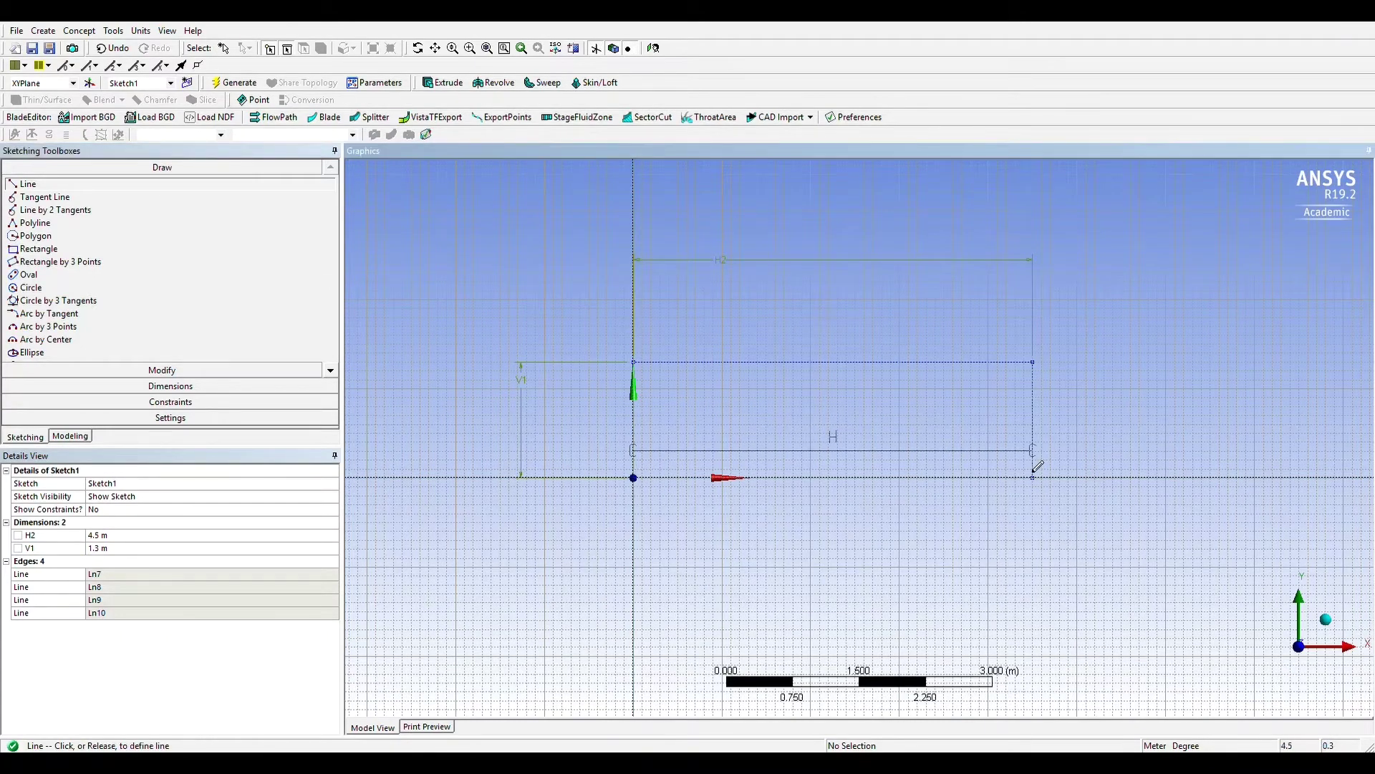
left_click(1033, 470)
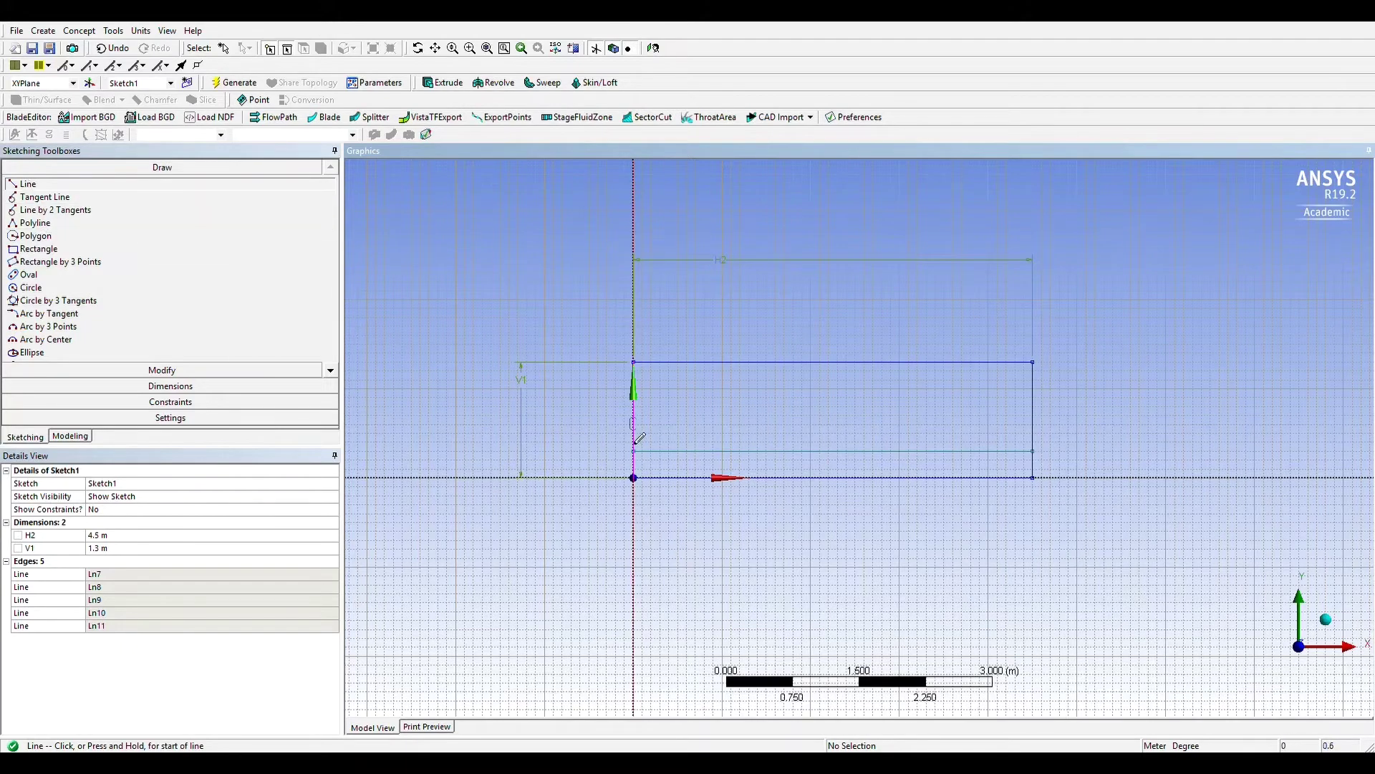
left_click(633, 415)
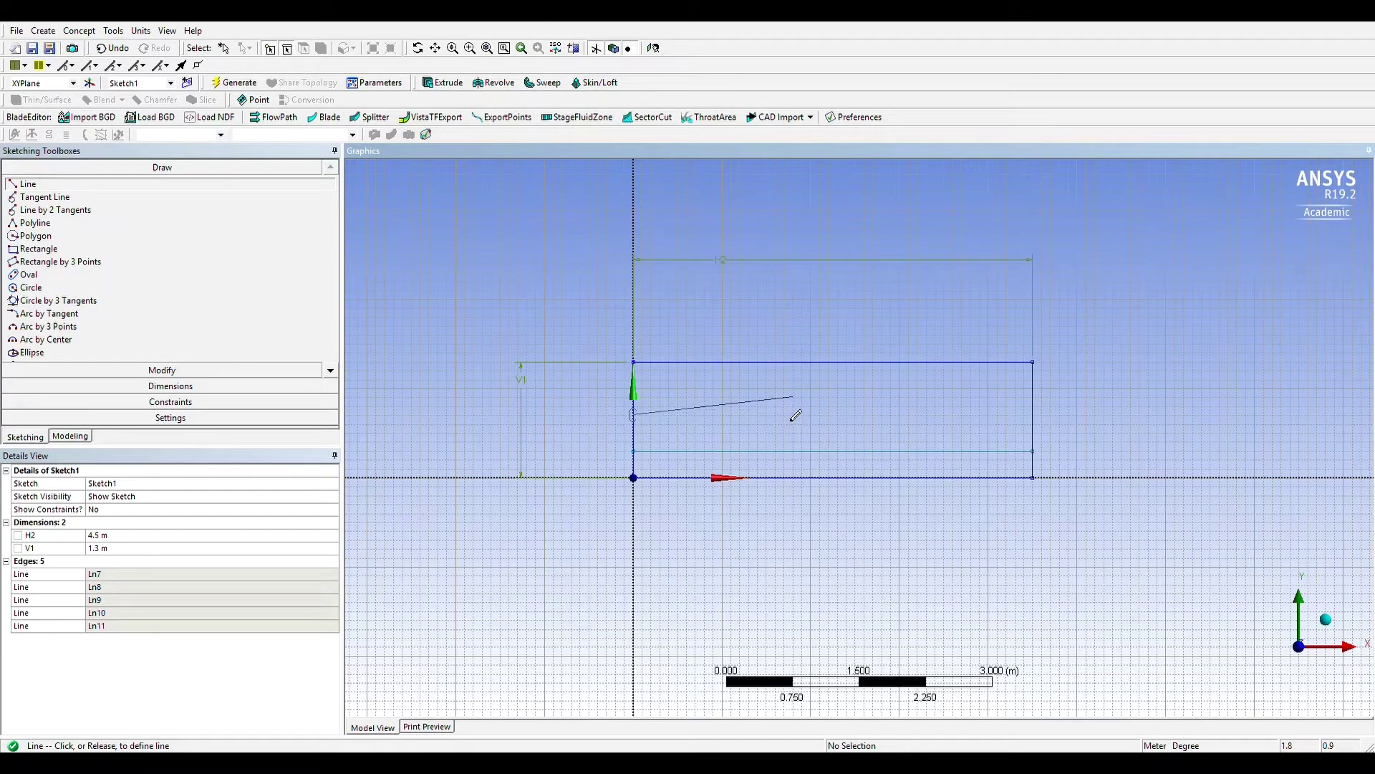
left_click(793, 394)
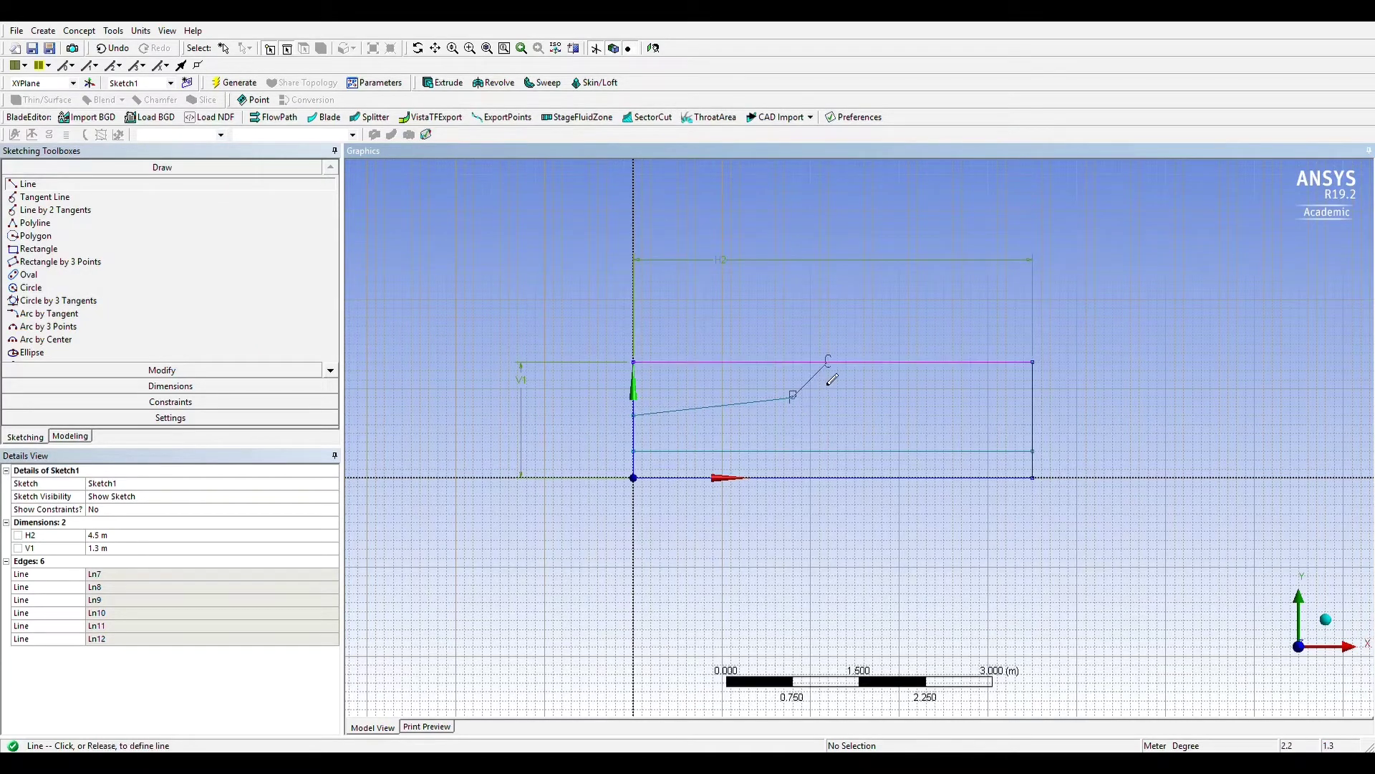
left_click(829, 363)
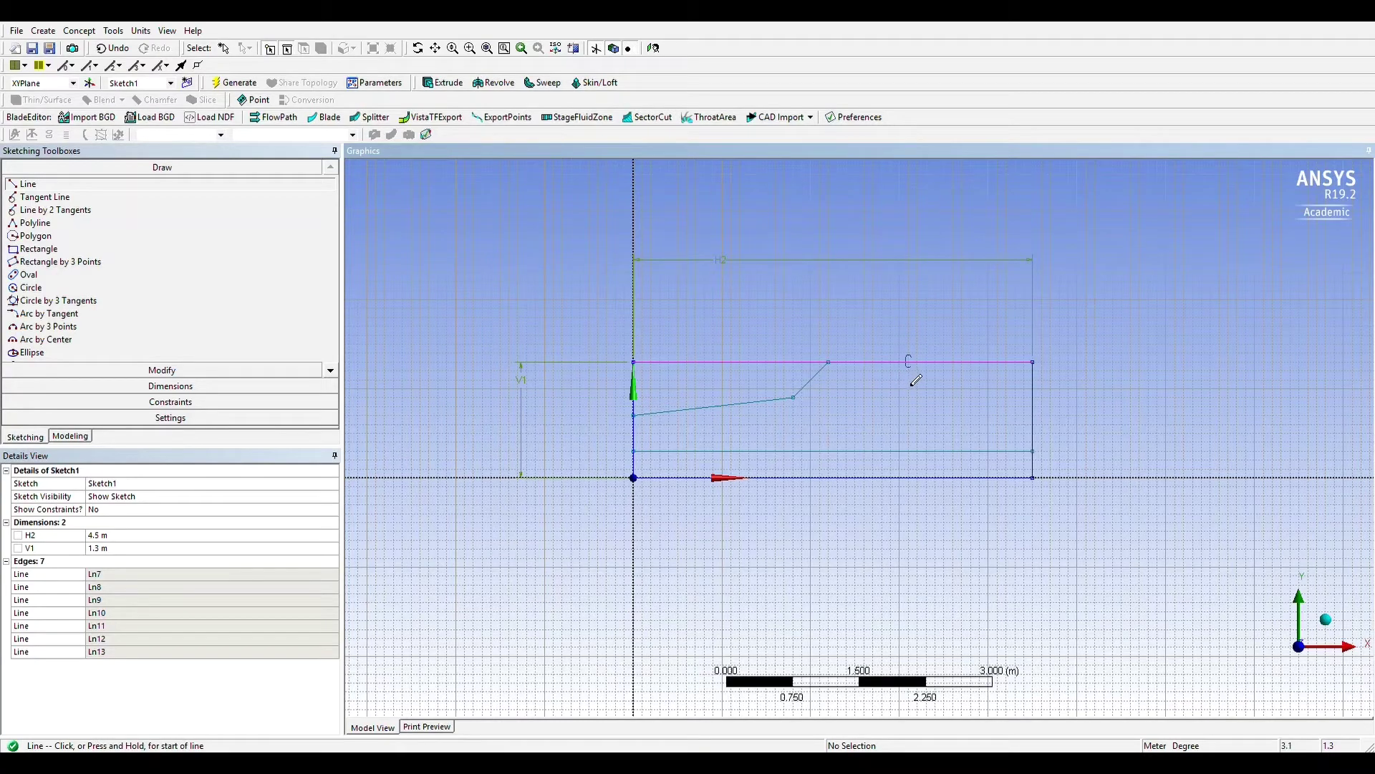
left_click(909, 363)
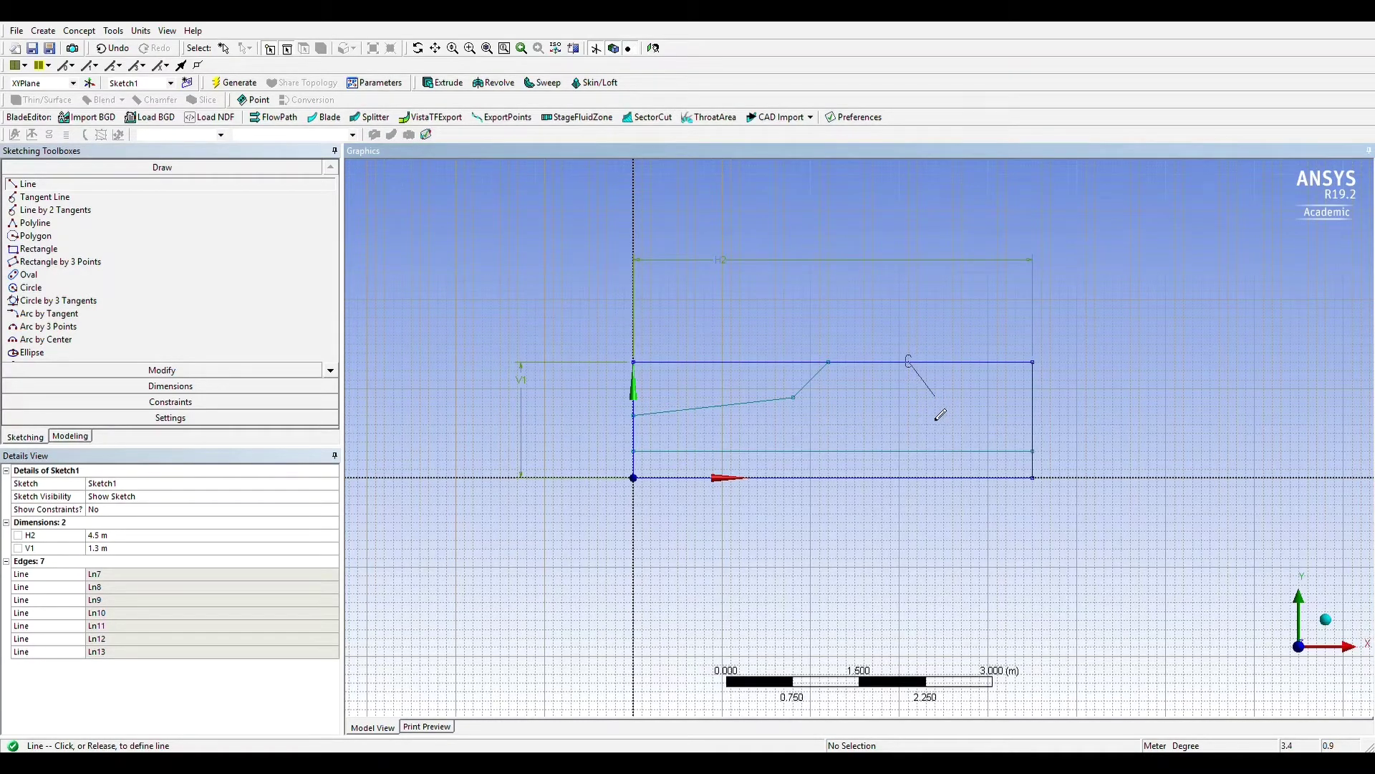
left_click(934, 396)
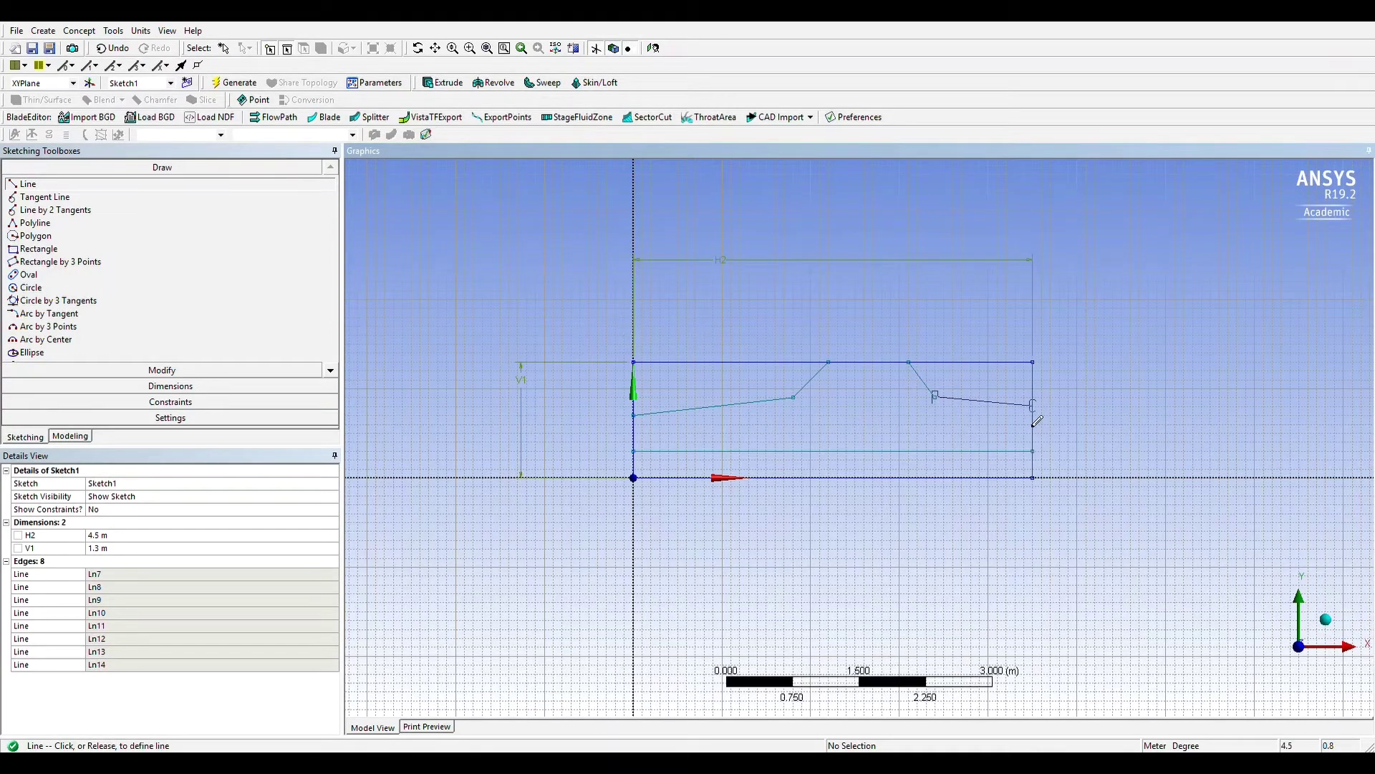
left_click(1033, 421)
Draw front and rear wheel circles centred on the underbody line
left_click(30, 288)
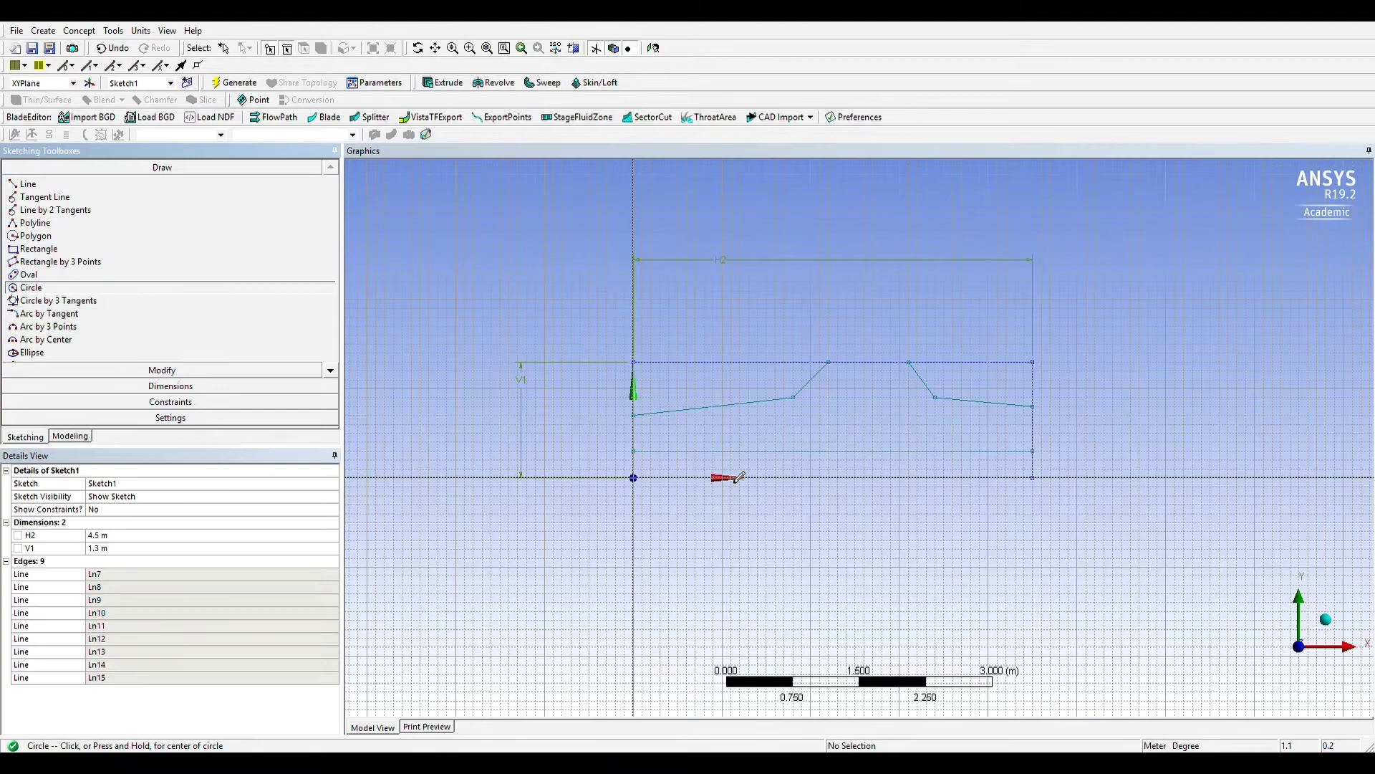
left_click(731, 451)
left_click(740, 489)
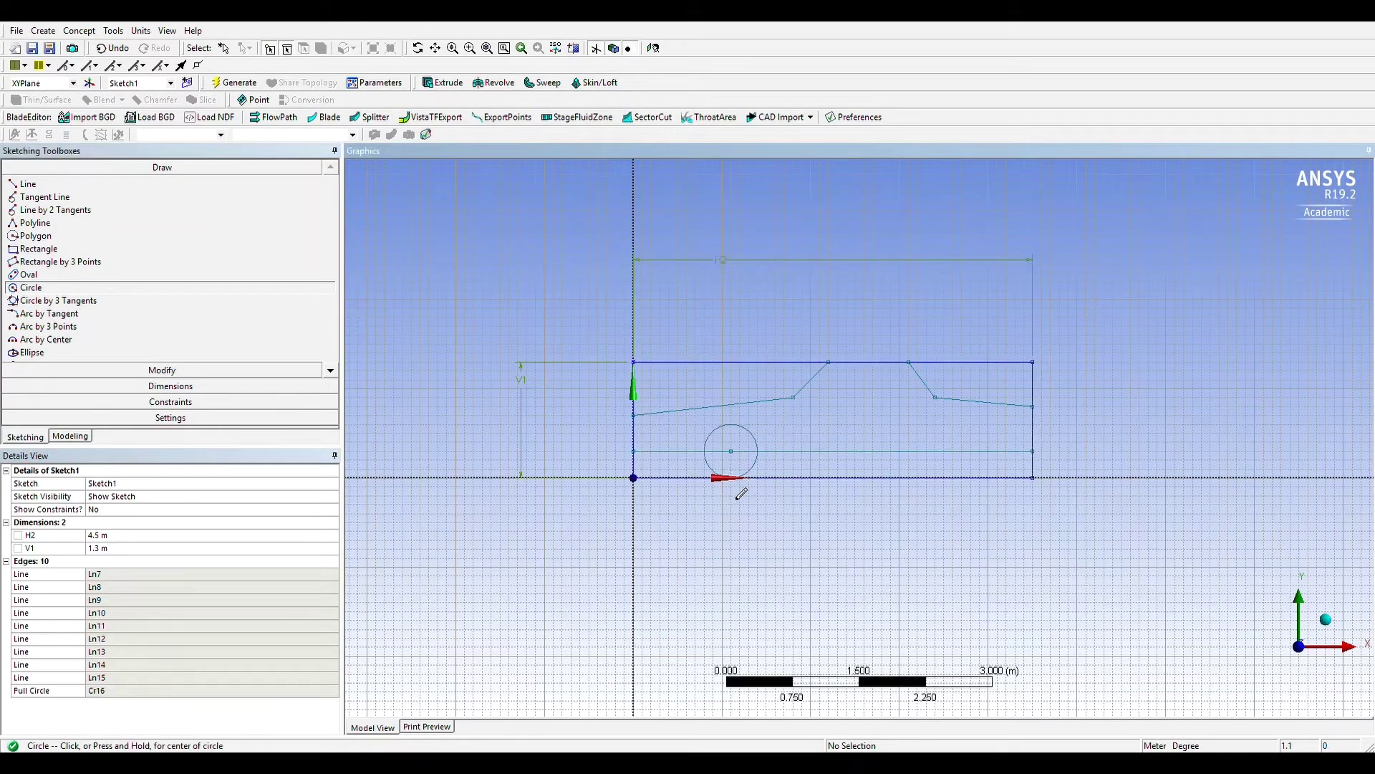
left_click(952, 450)
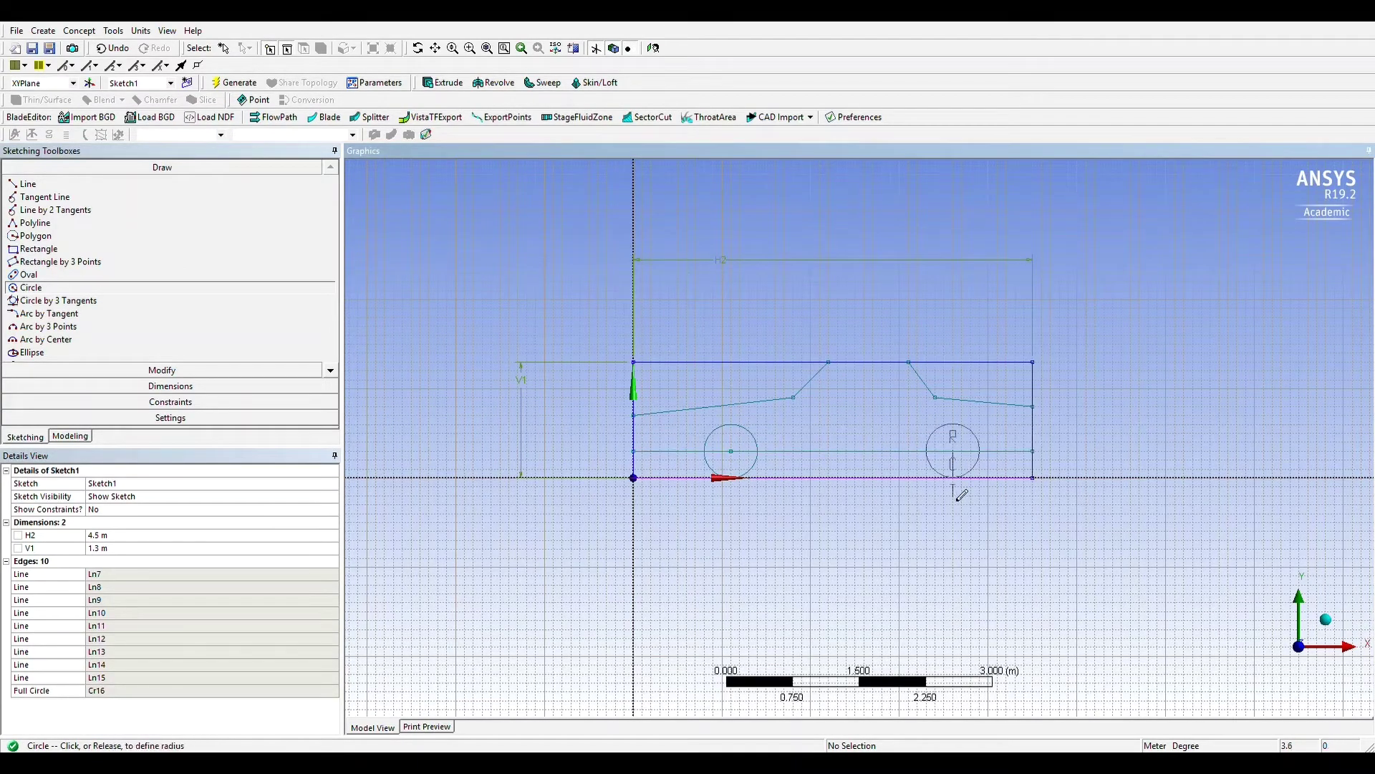
left_click(960, 495)
Trim the wheel tops, underbody chords and unneeded box edges to leave the car outline
left_click(162, 369)
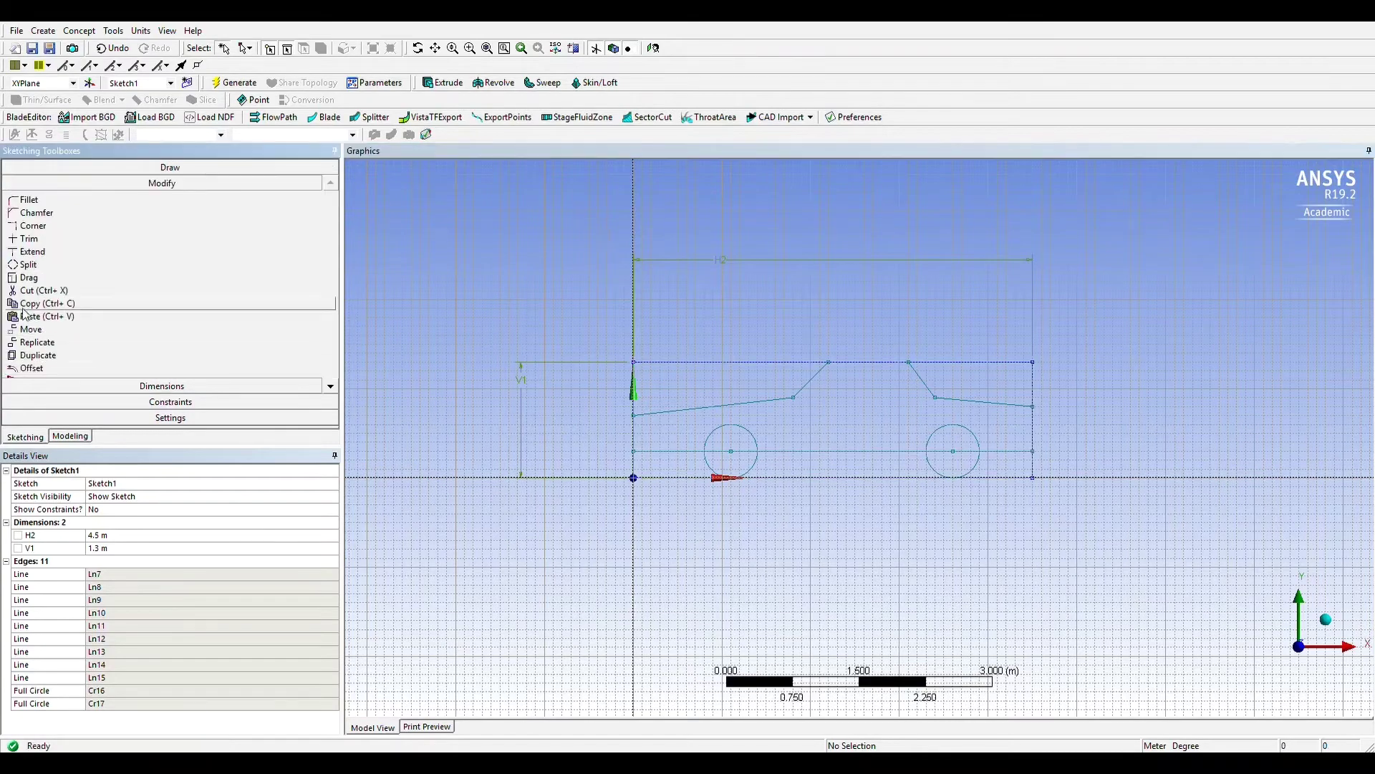
left_click(28, 238)
left_click(720, 451)
left_click(722, 438)
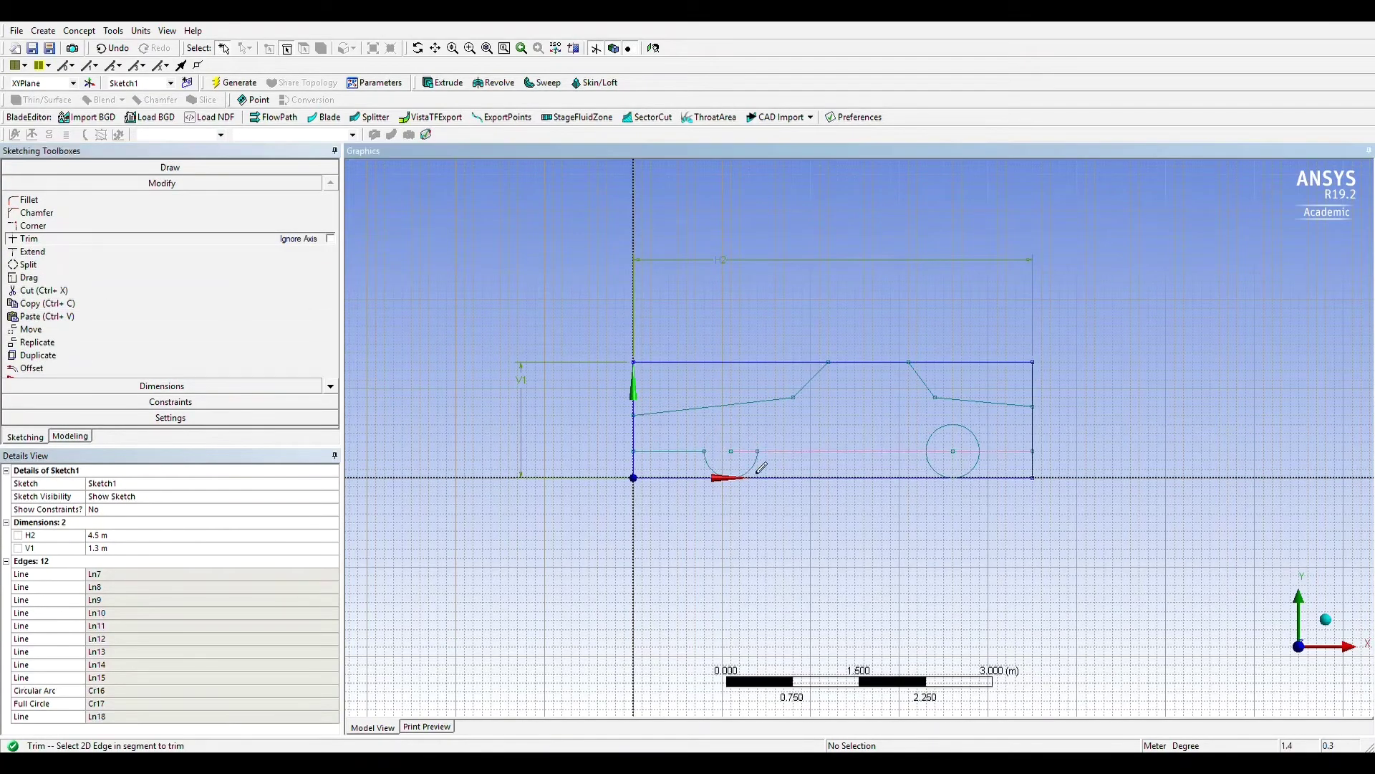
left_click(952, 451)
left_click(949, 437)
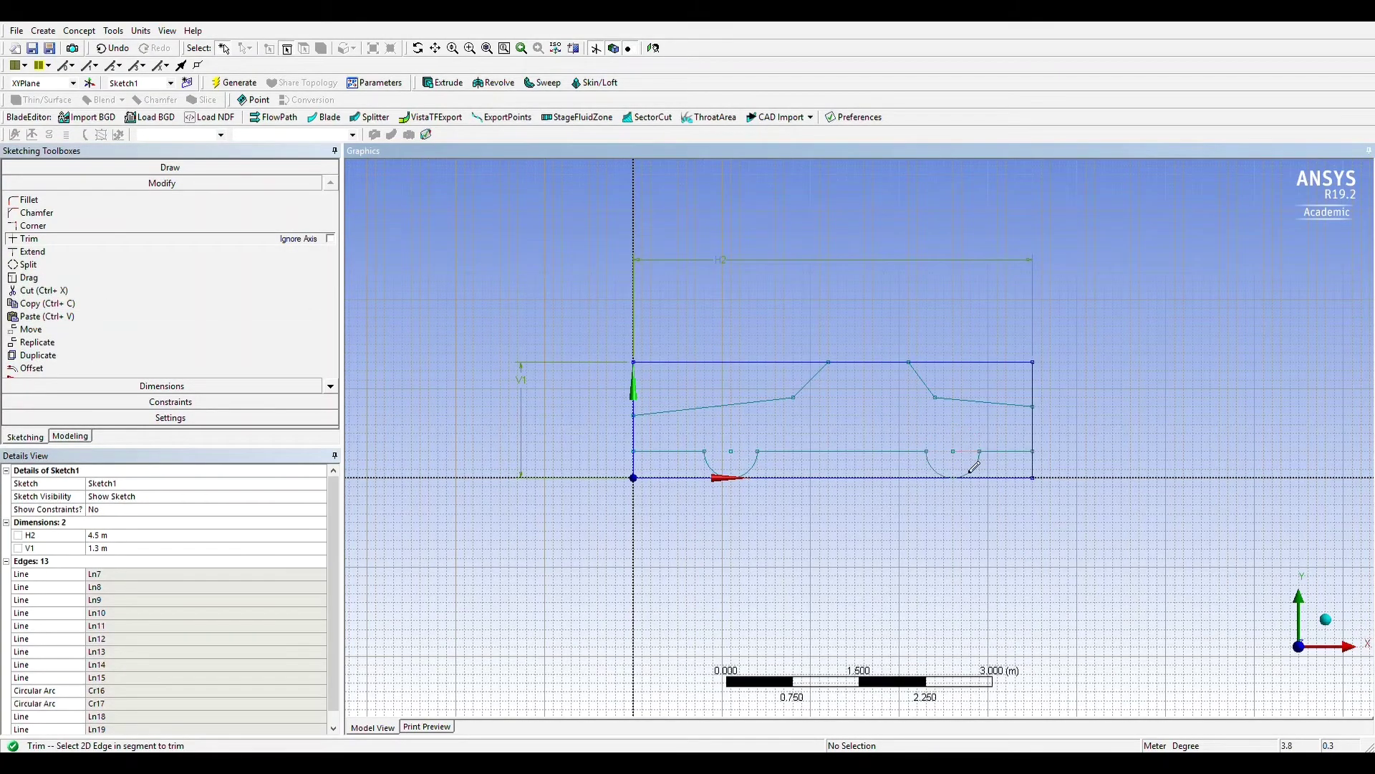
left_click(737, 362)
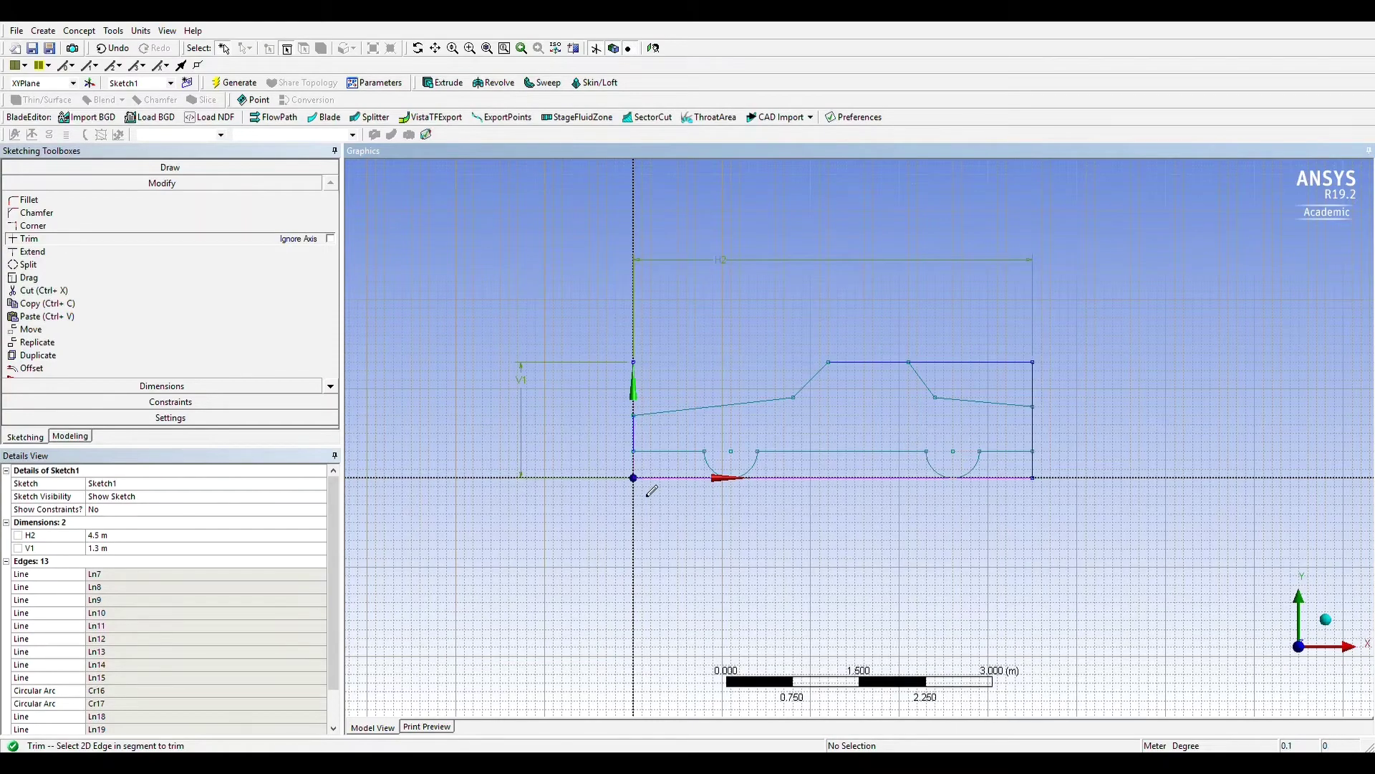
left_click(1011, 484)
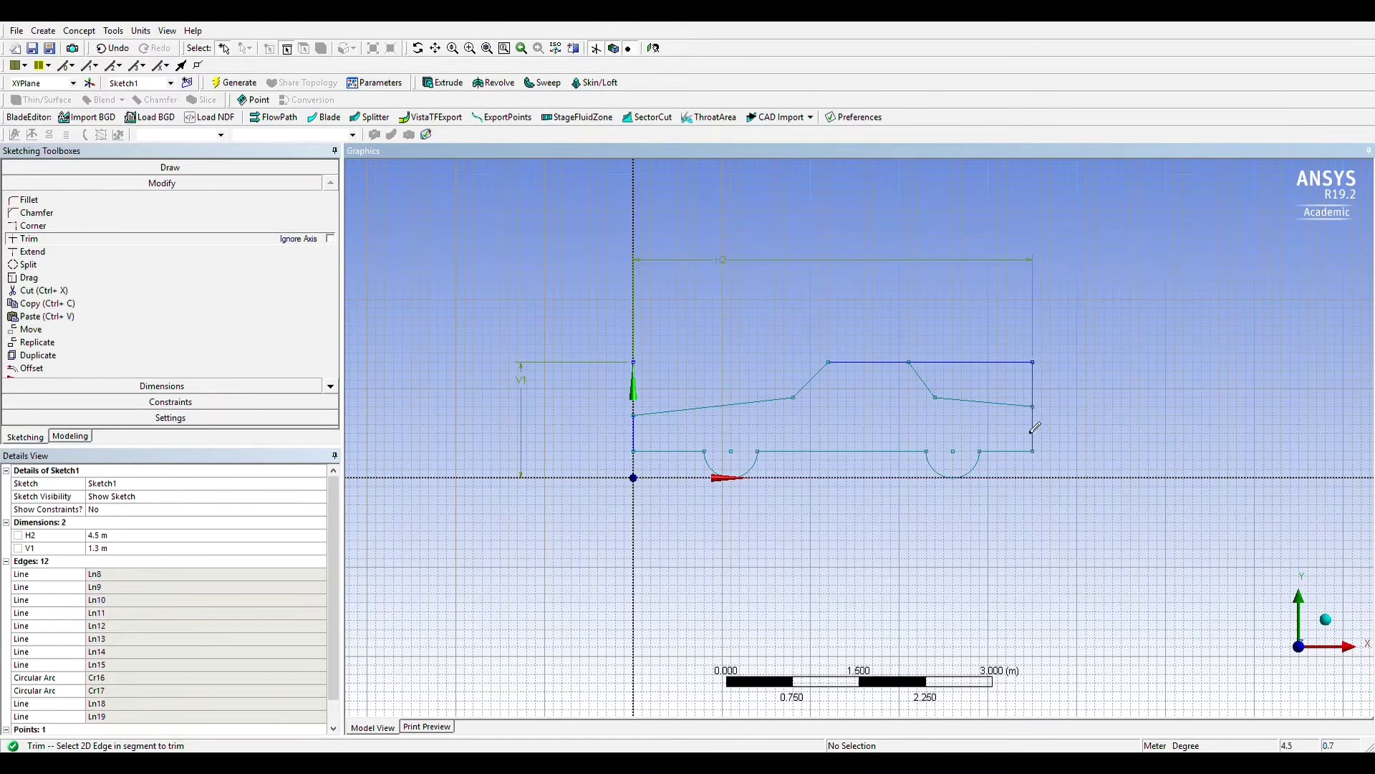
left_click(1033, 387)
left_click(970, 362)
Fillet the roof's front and rear corners with a 0.2 m radius
left_click(143, 200)
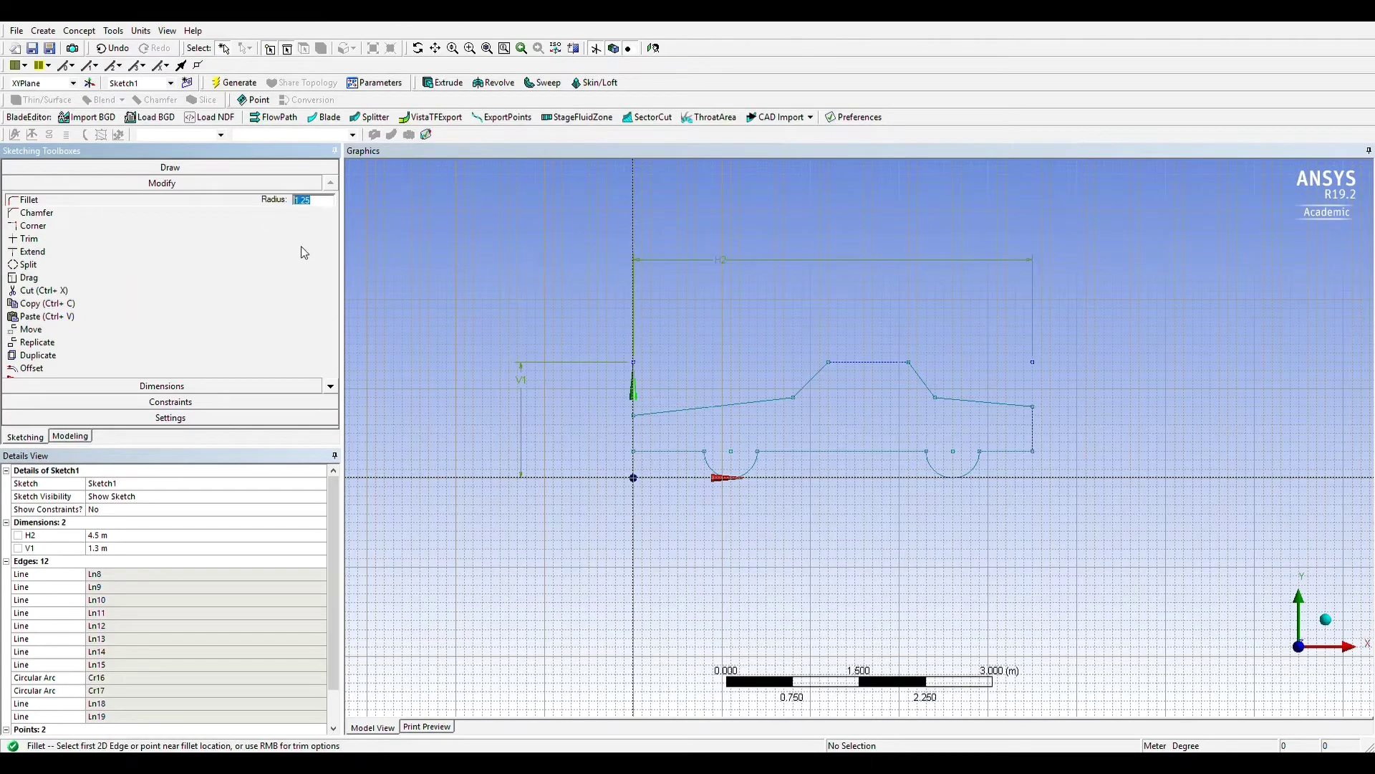
type("0.2")
left_click(837, 374)
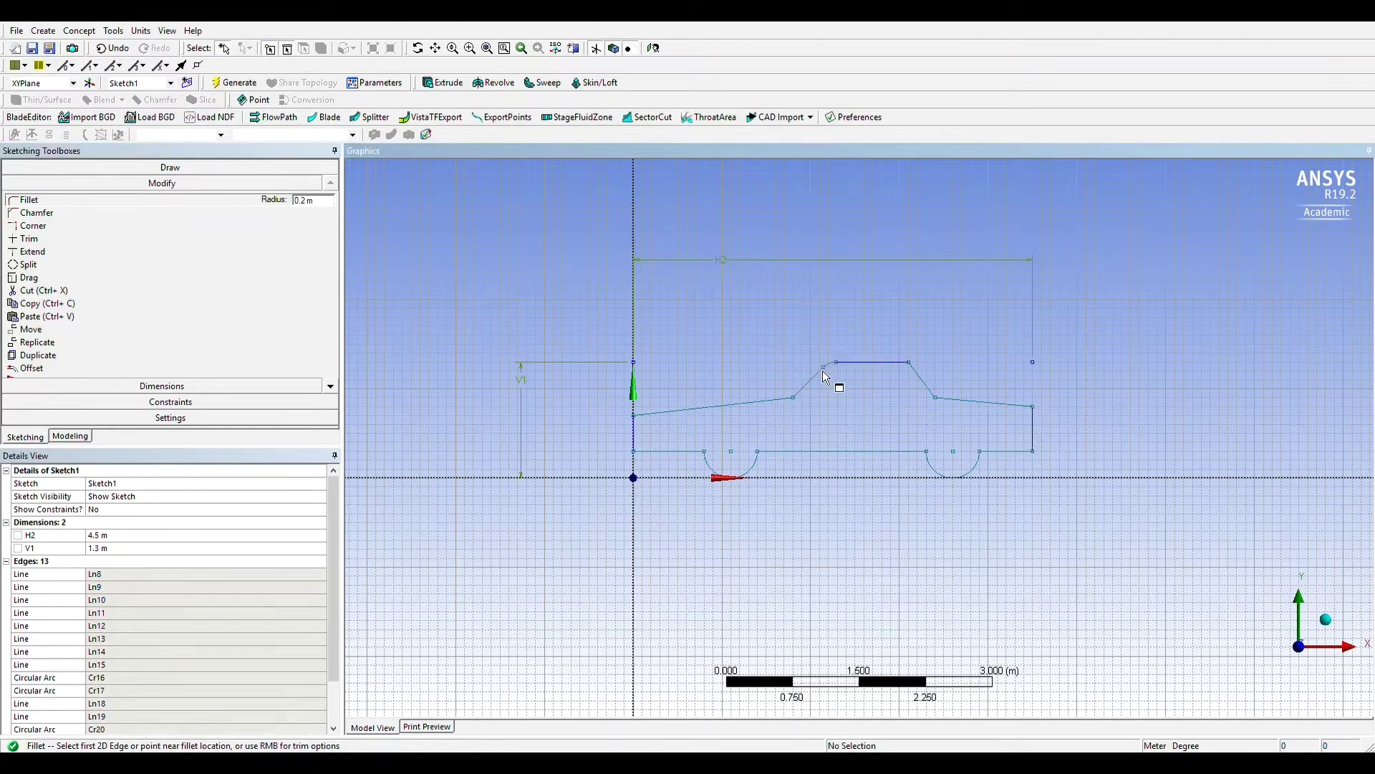
left_click(919, 378)
Fillet the rear window–trunk, hood–windshield and rear trunk corners with 0.3 m radius
left_click(308, 200)
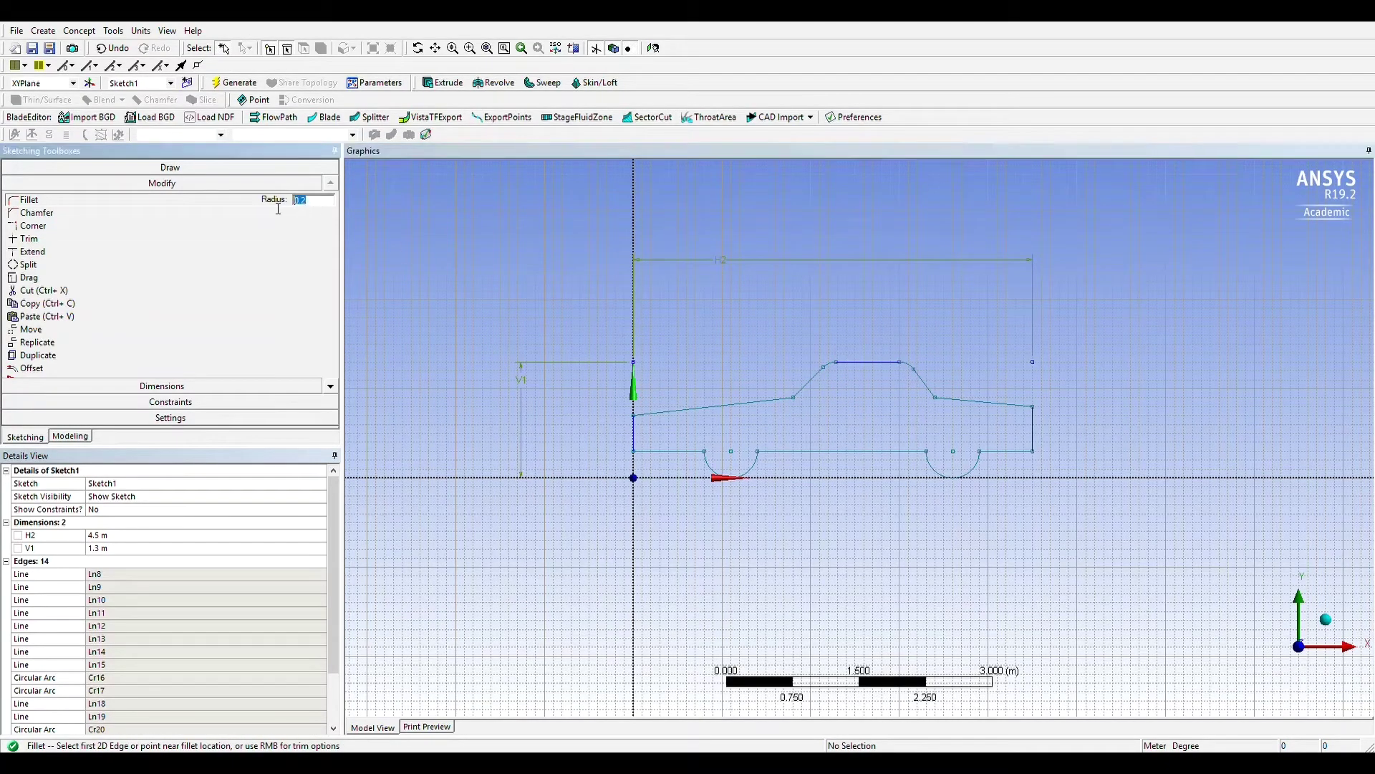
type("0.3")
left_click(968, 403)
left_click(795, 396)
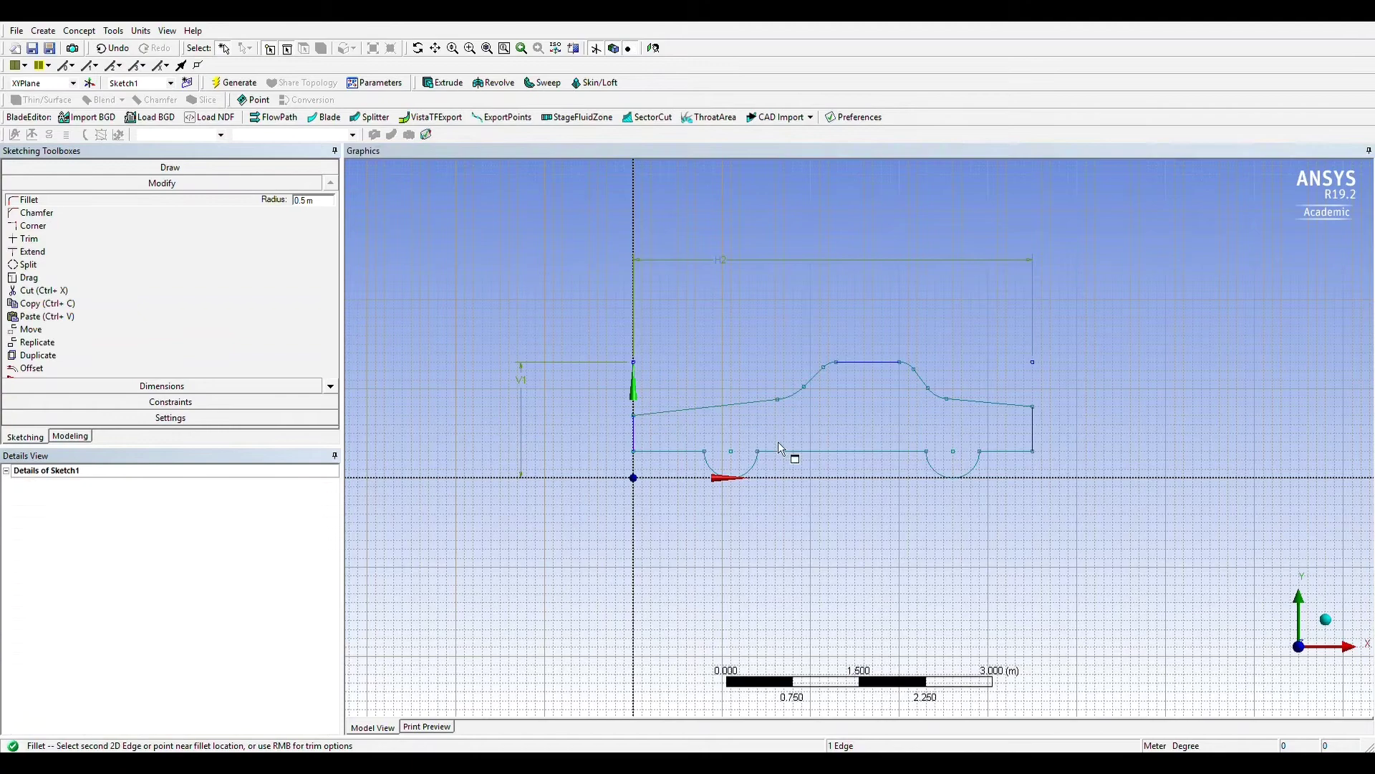
left_click(1026, 414)
Fillet the front bottom corner at 0.1 m and the rear bottom corner at 0.05 m
type("0.1")
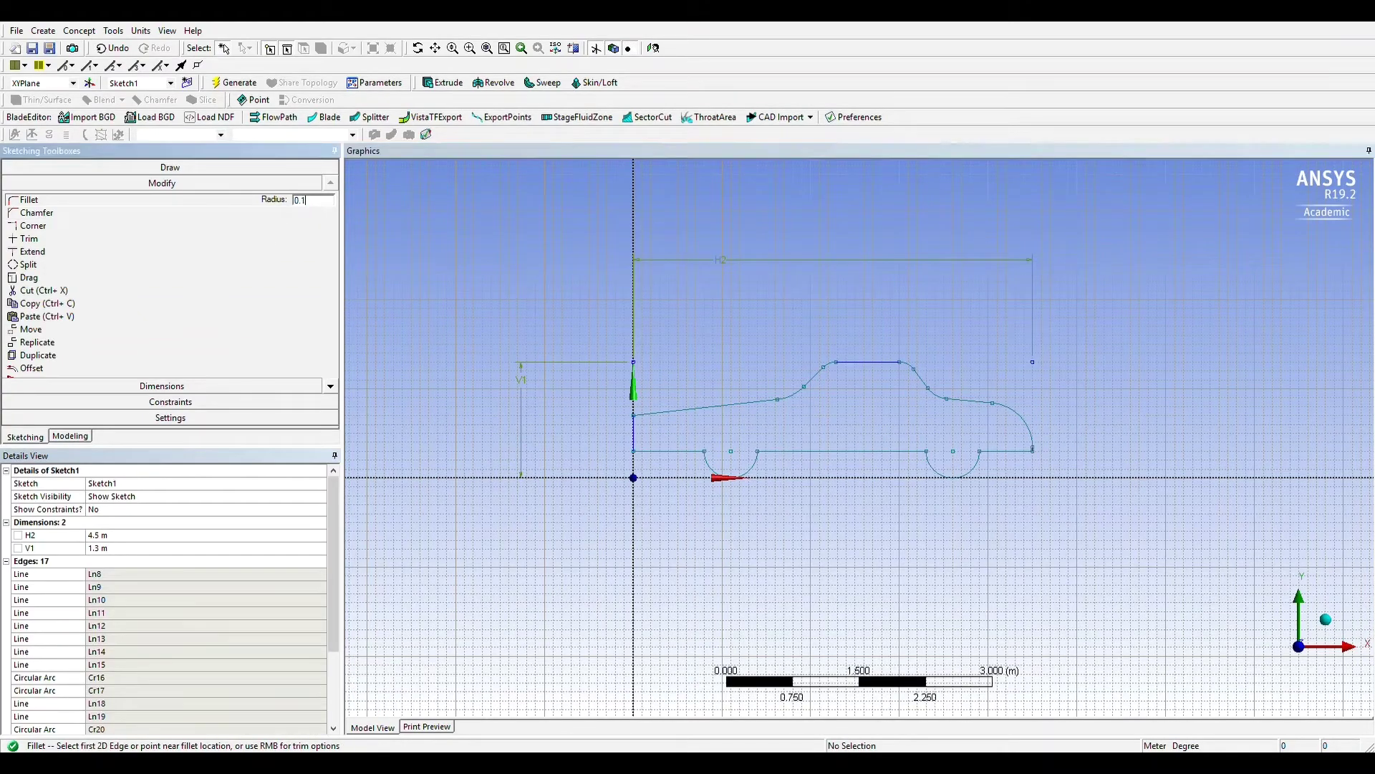
left_click(645, 456)
scroll(1033, 452, "up", 5)
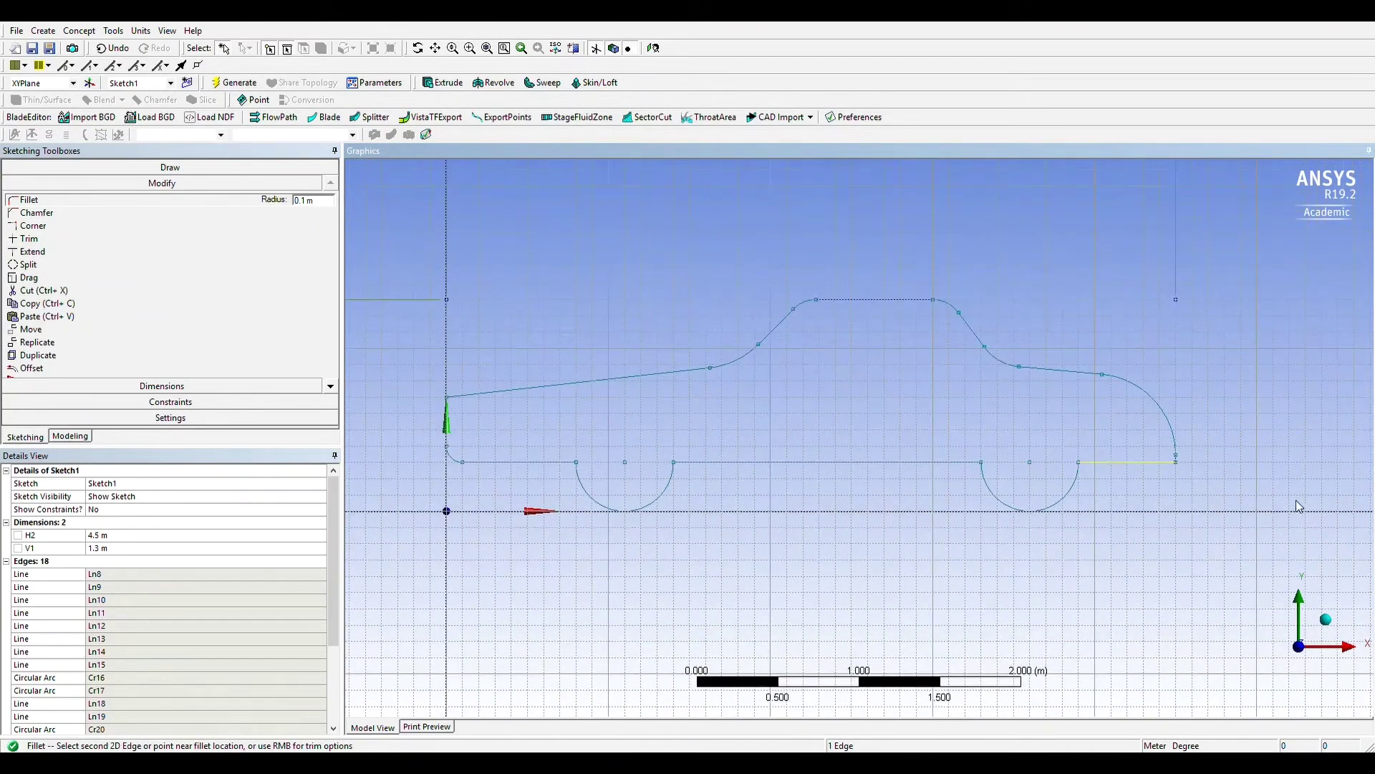
left_click(1117, 486)
left_click(1114, 481)
double_click(304, 199)
type("0.05")
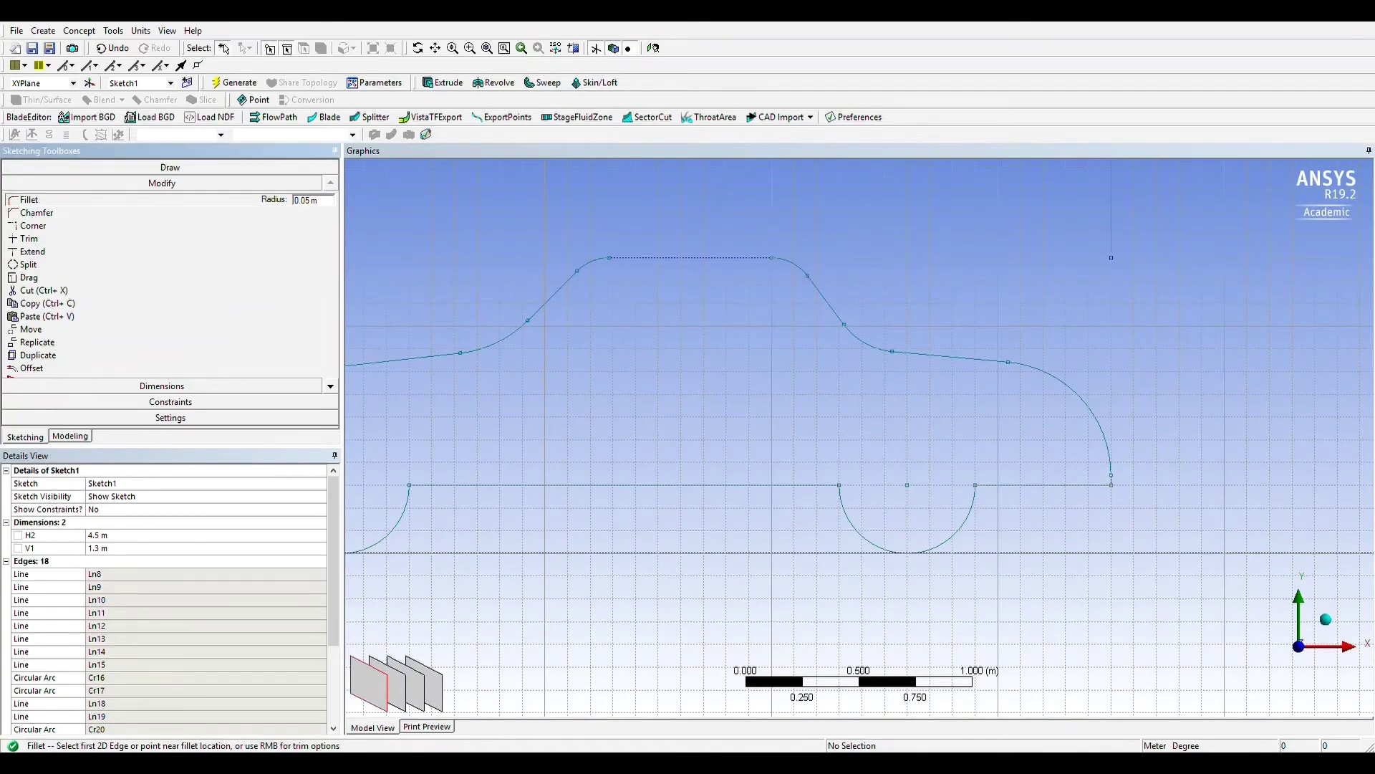
scroll(1174, 510, "up", 2)
left_click(1083, 511)
scroll(1089, 487, "down", 5)
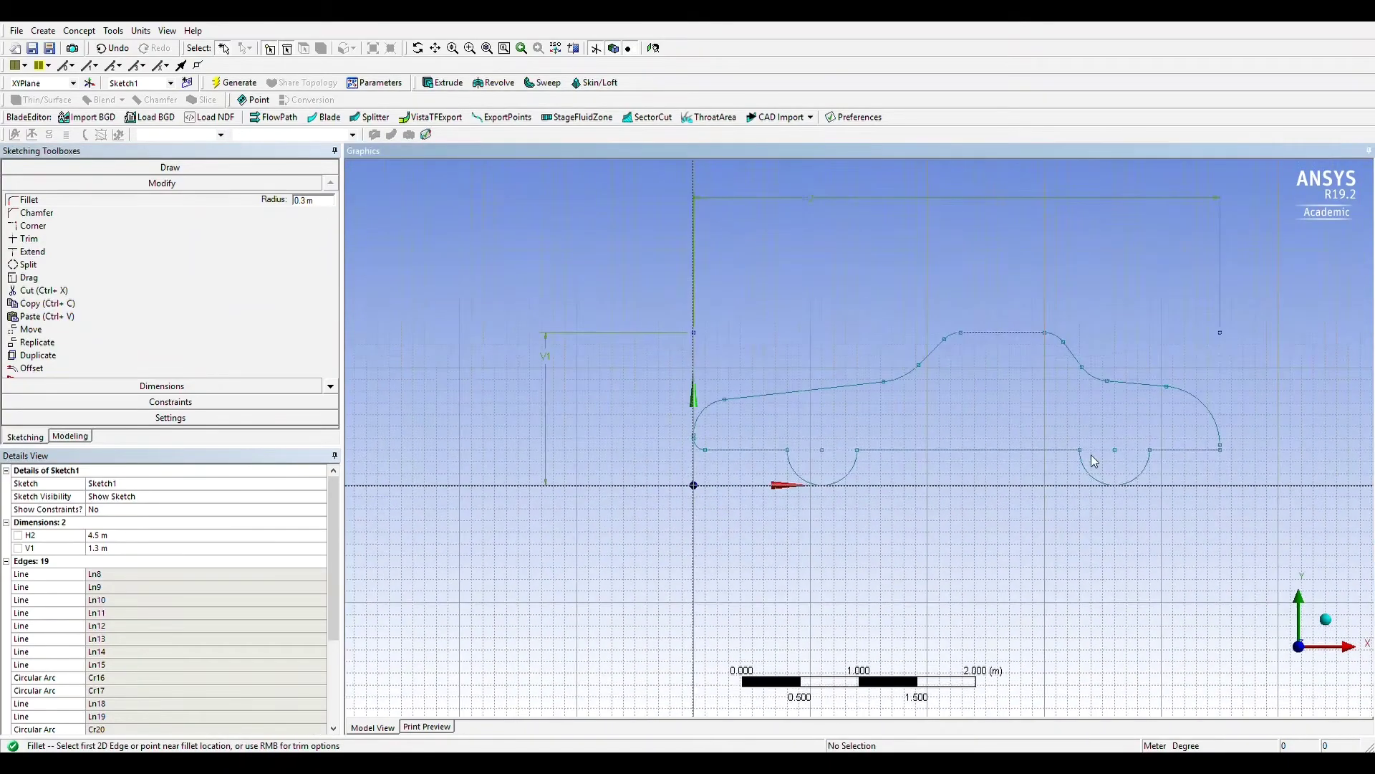
left_click(1326, 619)
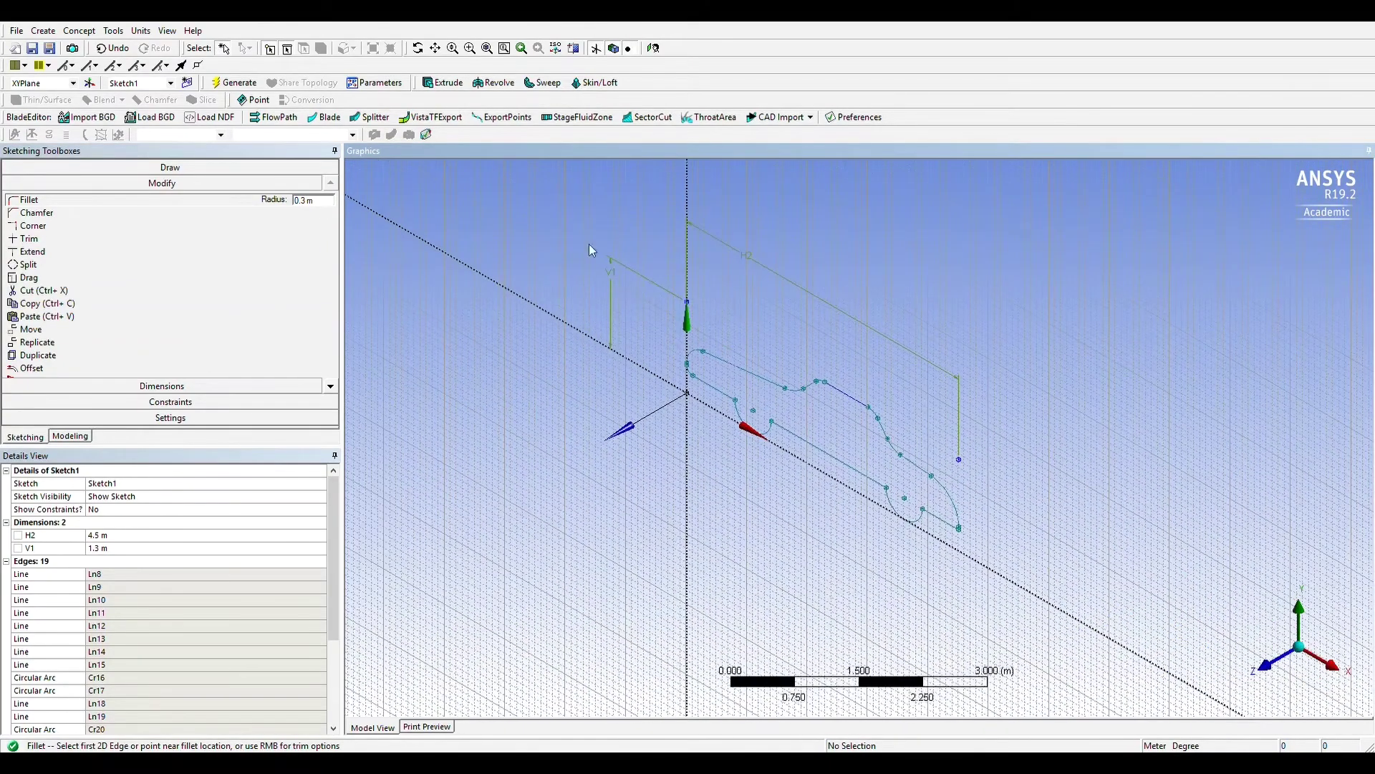
Extrude the car profile sketch into a body and generate it
left_click(69, 436)
left_click(443, 83)
left_click(136, 561)
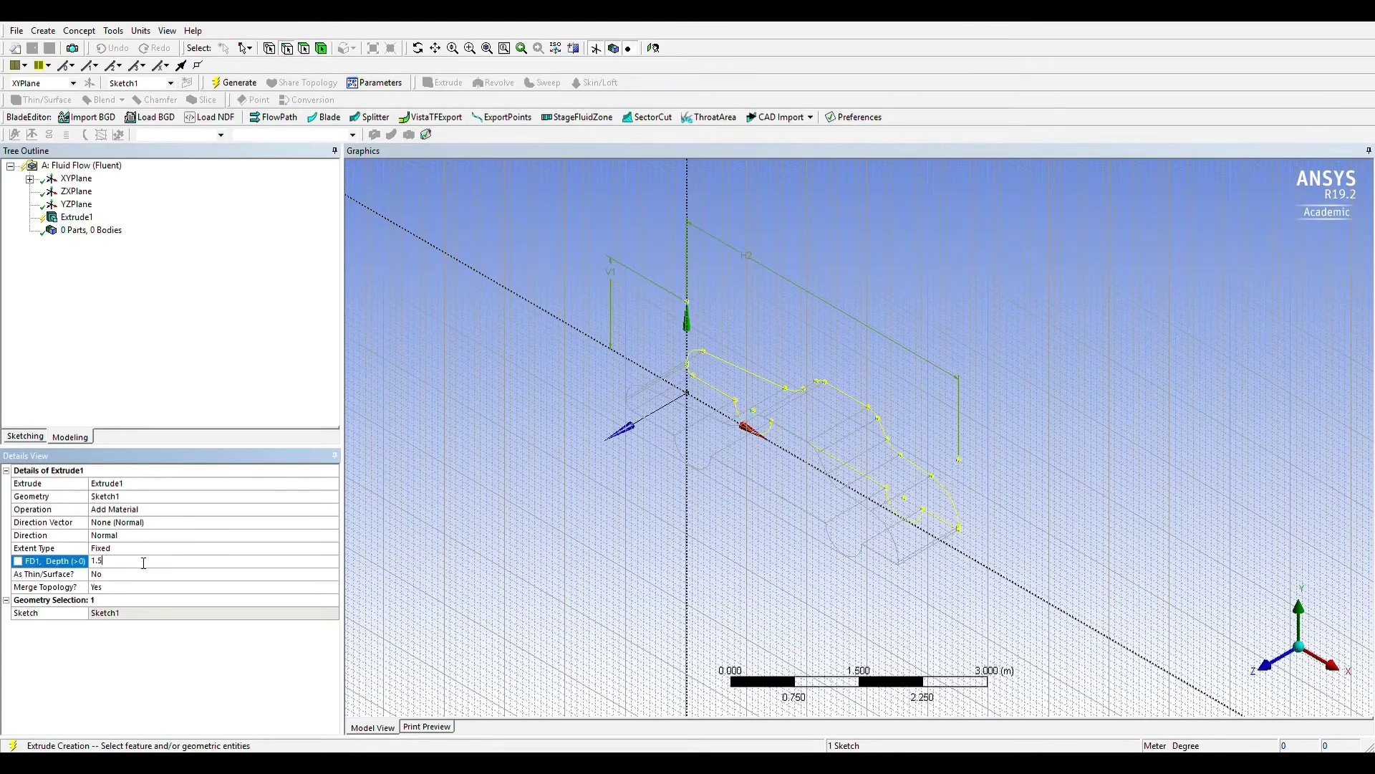
left_click(235, 83)
middle_click_drag(859, 566, 874, 433)
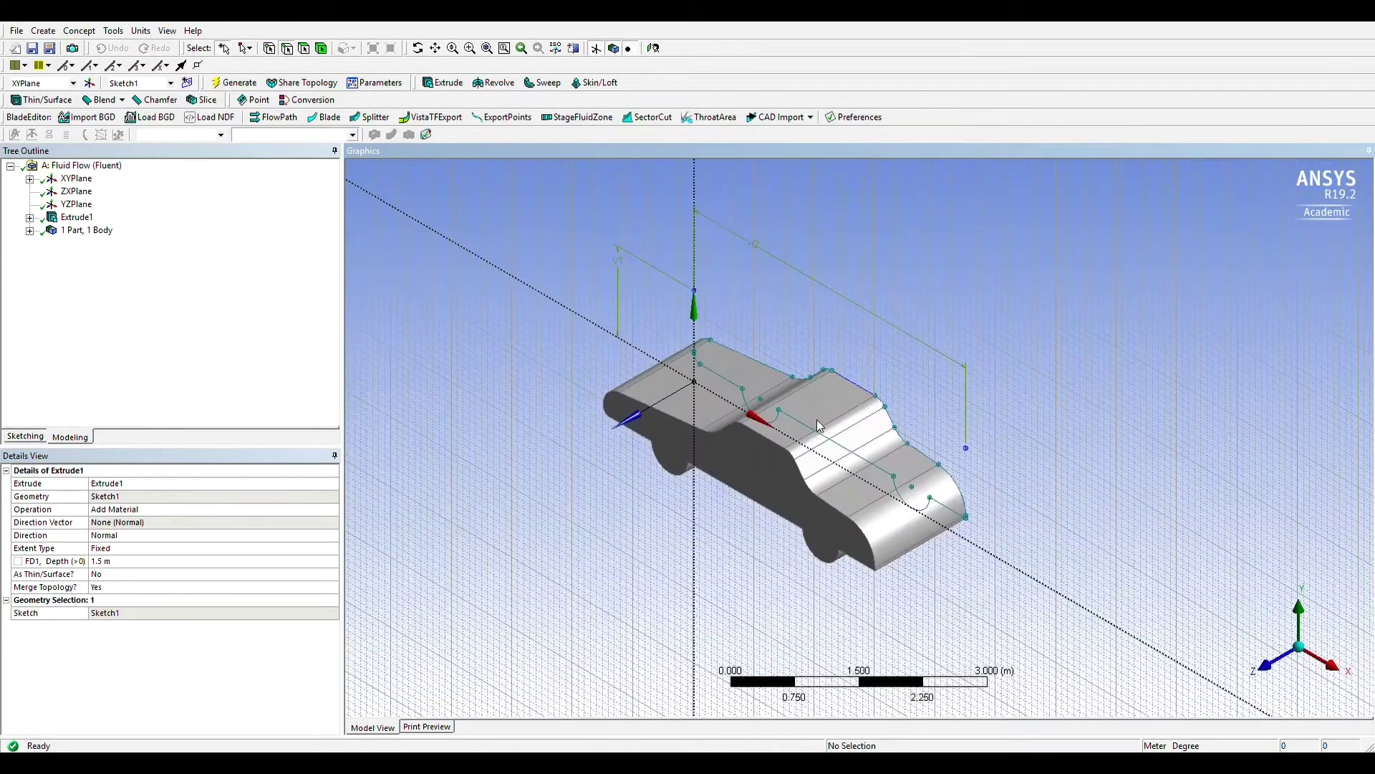
Create a surface body from the car sketch with Surface From Sketches
left_click(86, 30)
left_click(118, 137)
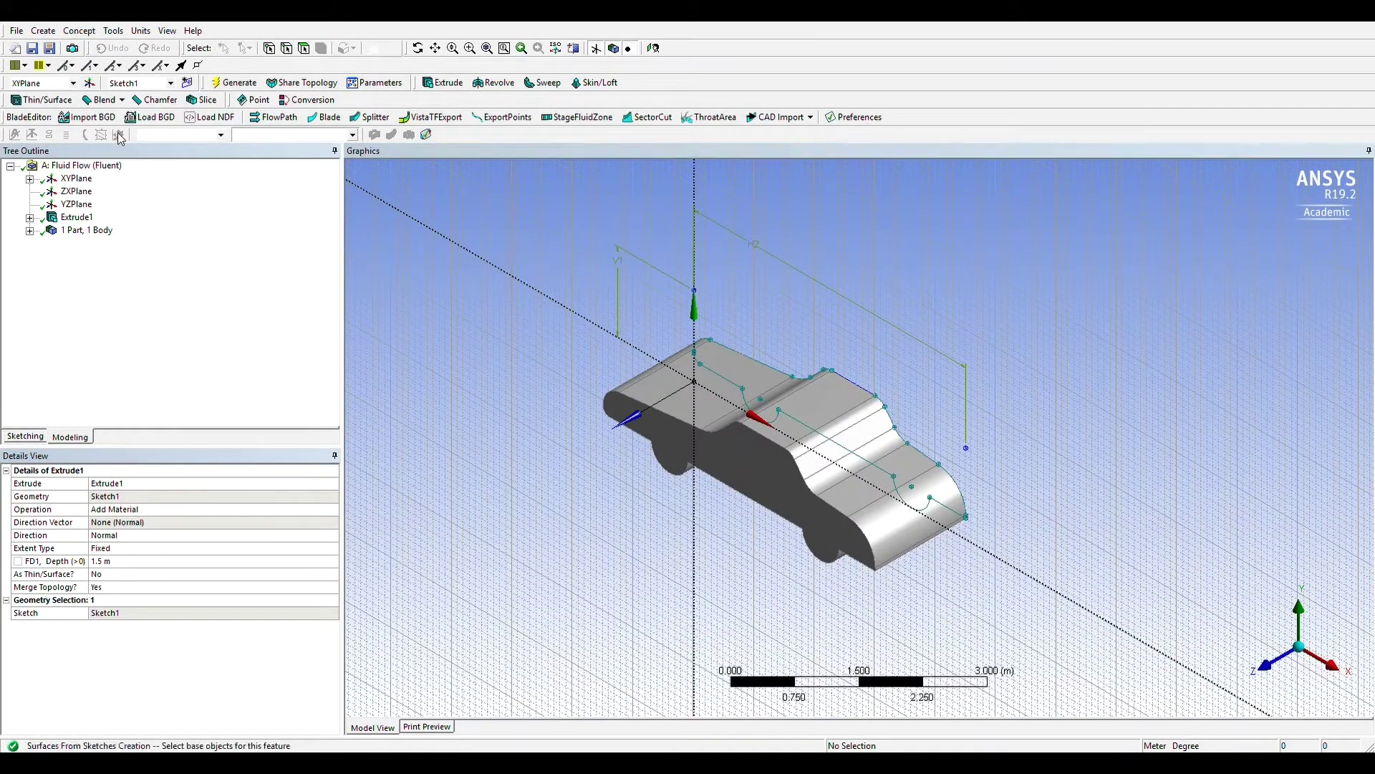
left_click(95, 191)
left_click(169, 495)
left_click(234, 83)
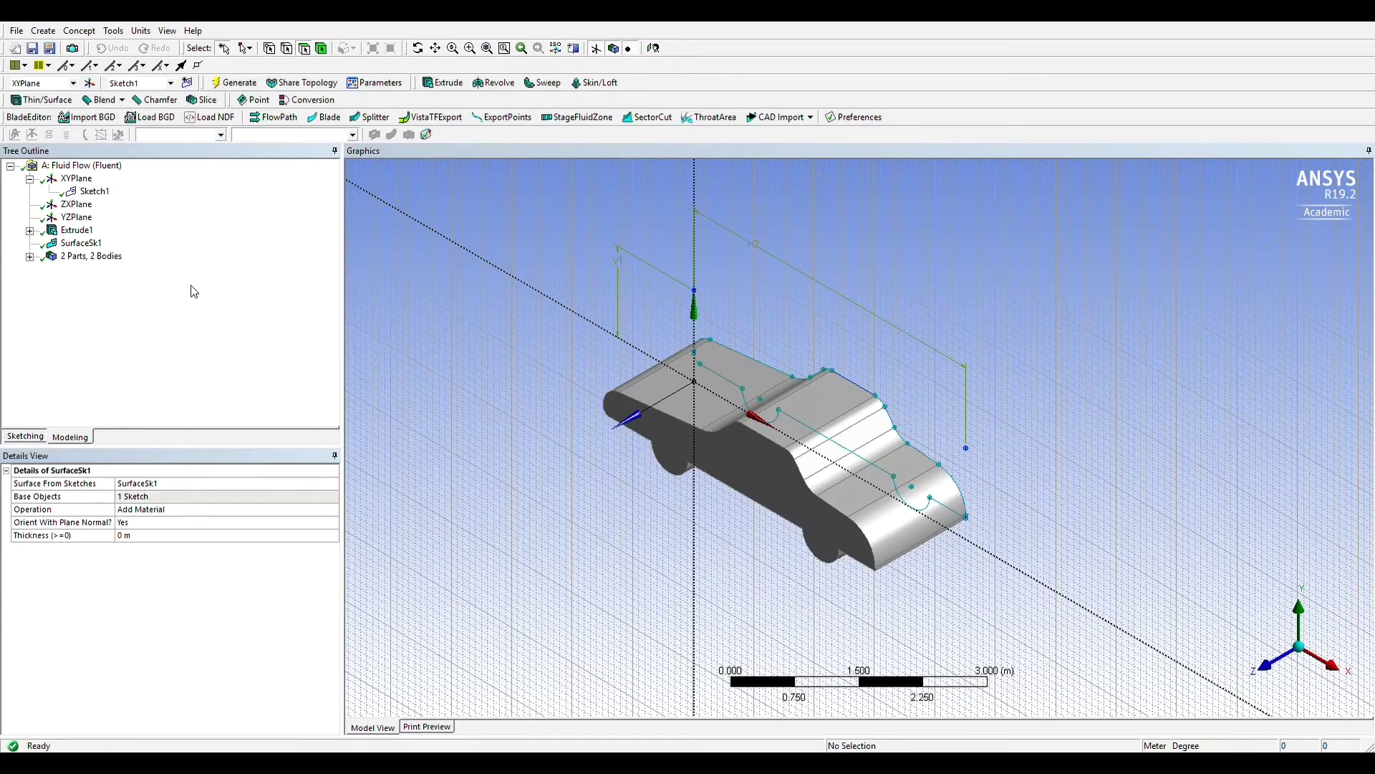
Add an enclosure around the car with a uniform 3 m cushion and generate it
left_click(113, 31)
left_click(144, 136)
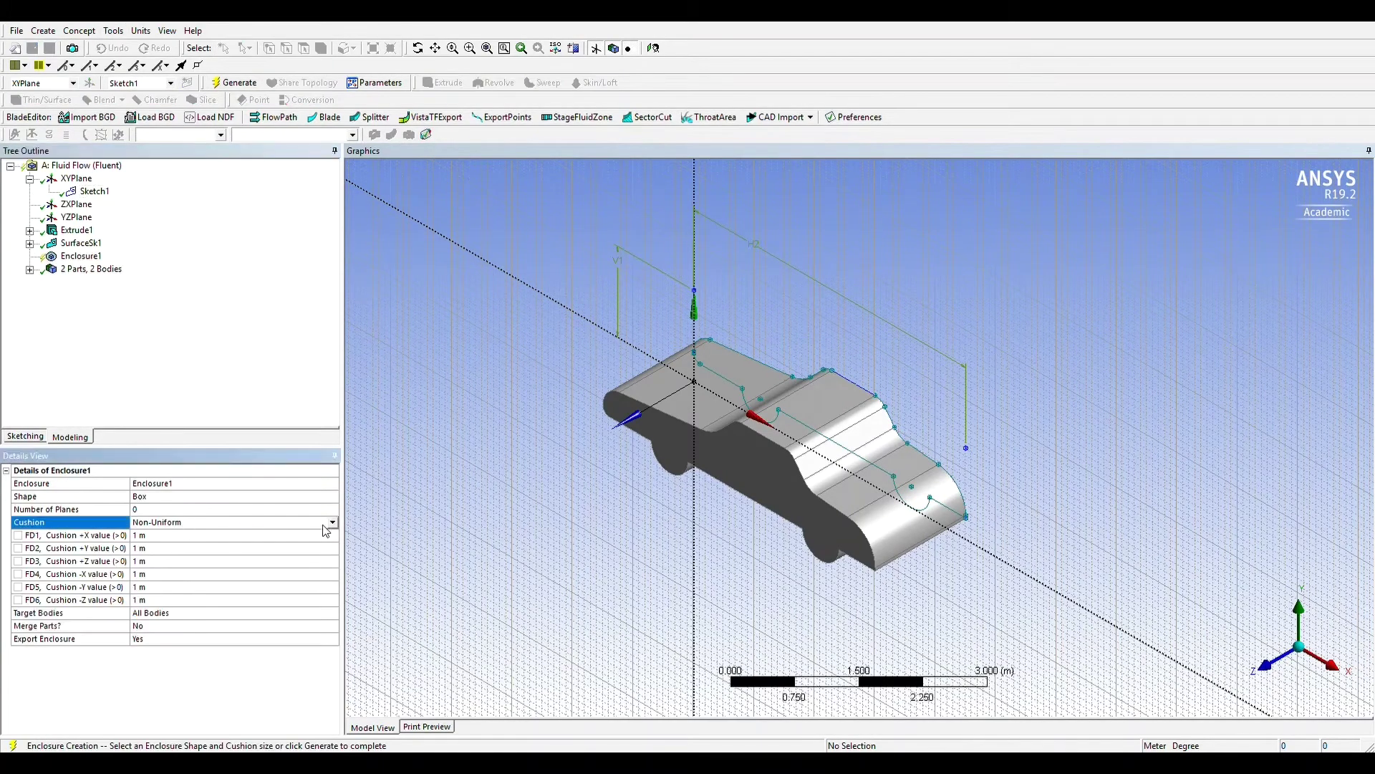
left_click(332, 523)
left_click(225, 537)
left_click(160, 536)
type("3")
left_click(234, 82)
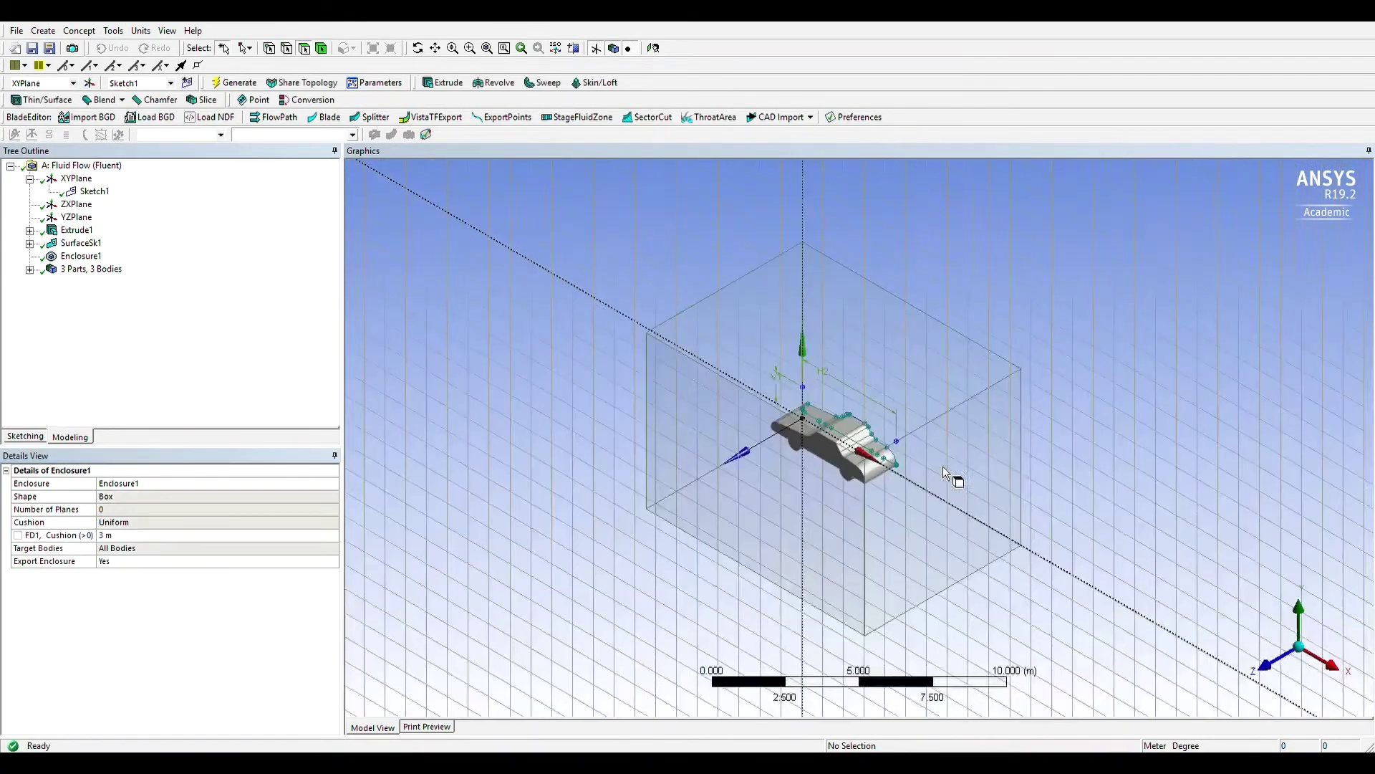
Set up a Boolean Subtract with the enclosure as target and the car as tool body
left_click(63, 254)
left_click(244, 498)
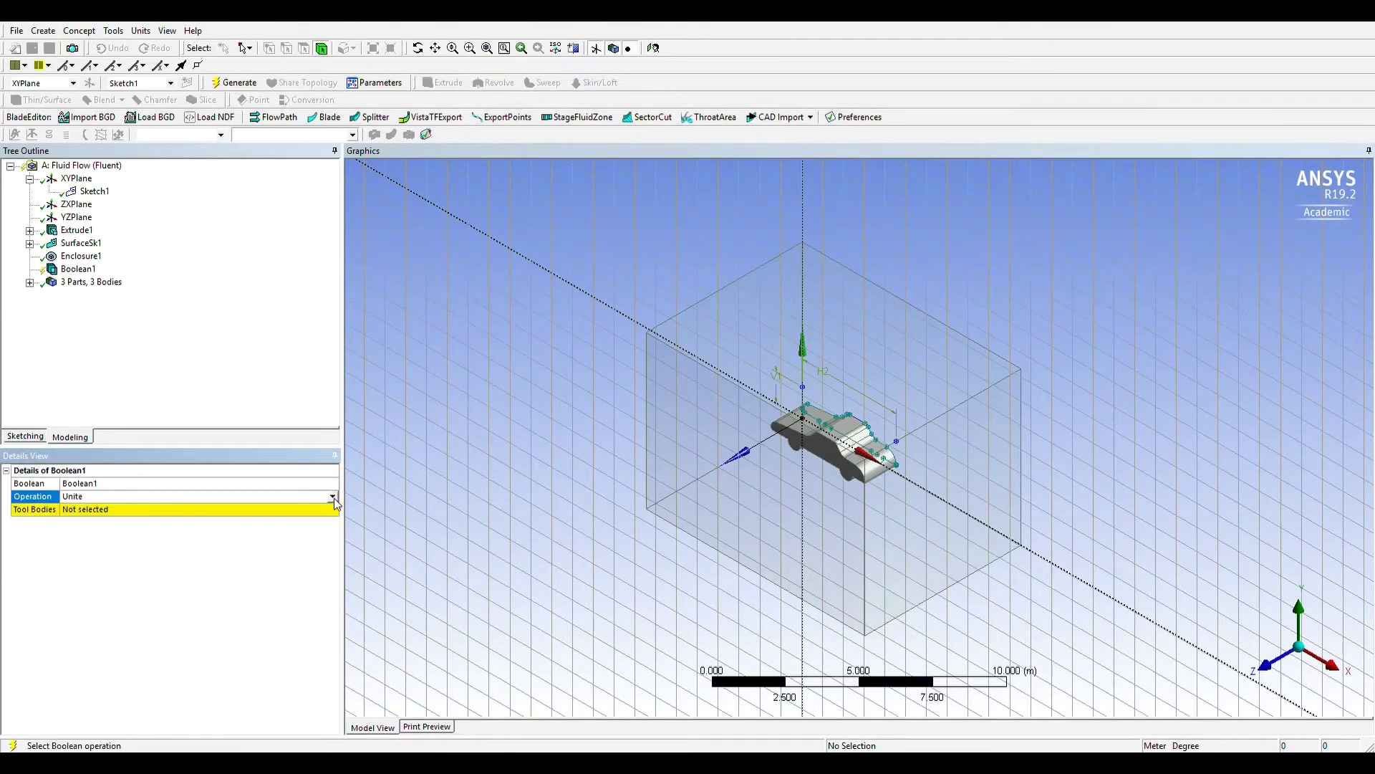
left_click(291, 520)
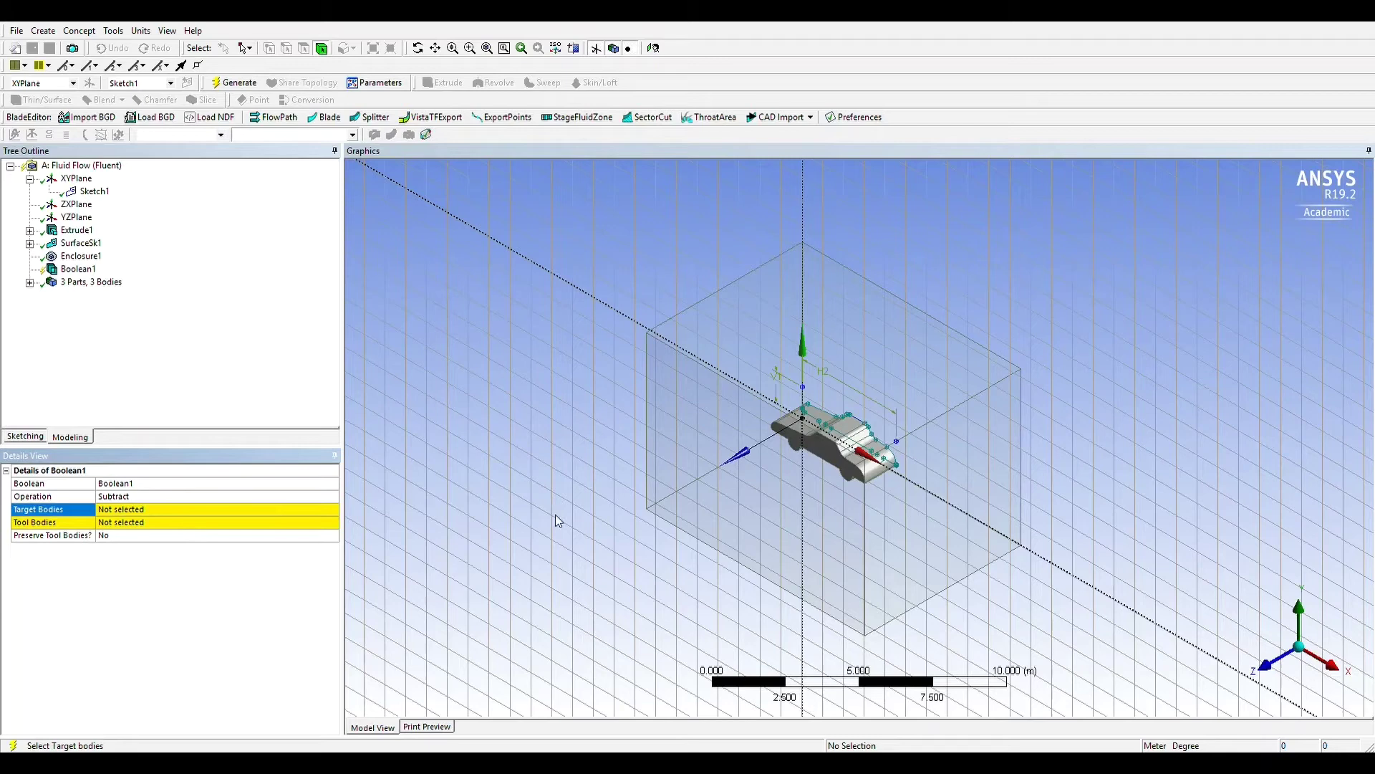
left_click(729, 415)
left_click(199, 509)
left_click(163, 522)
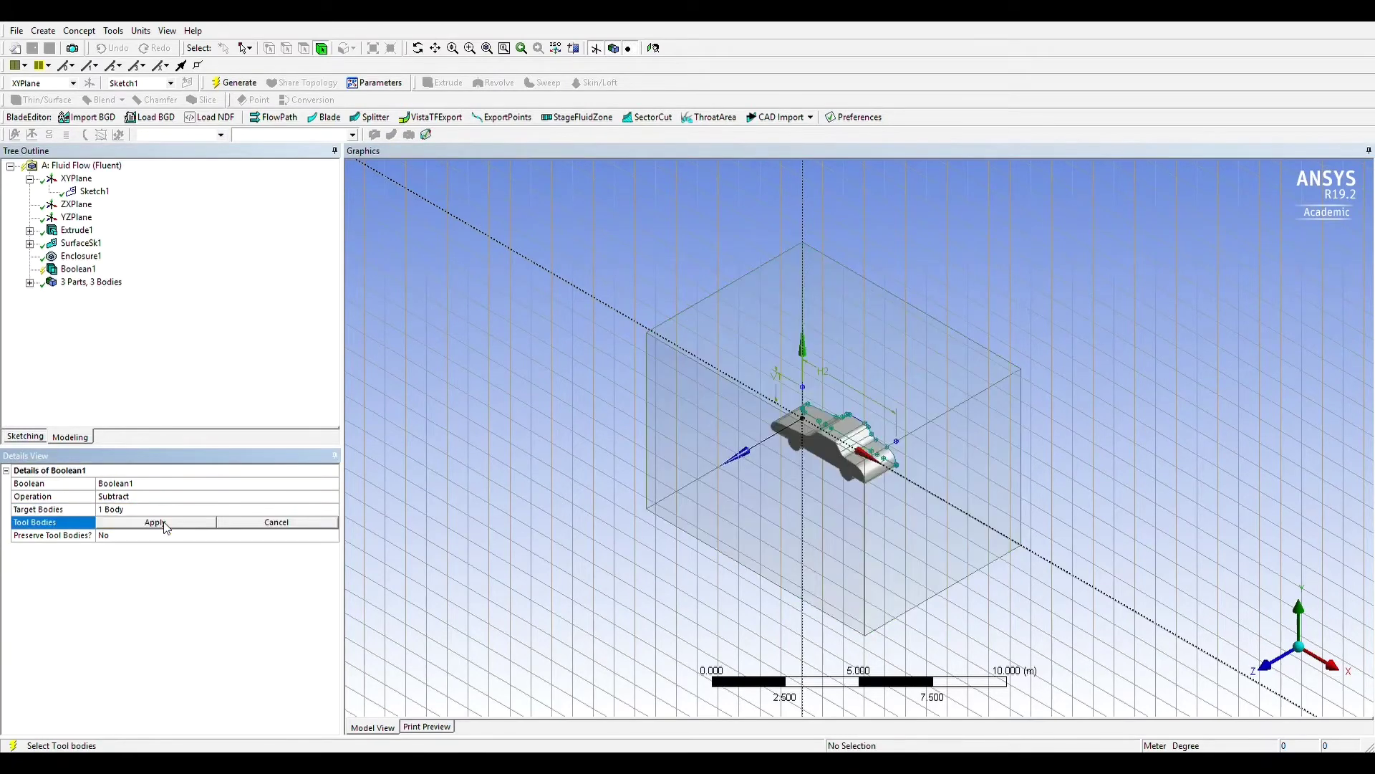
left_click(786, 428)
left_click(184, 523)
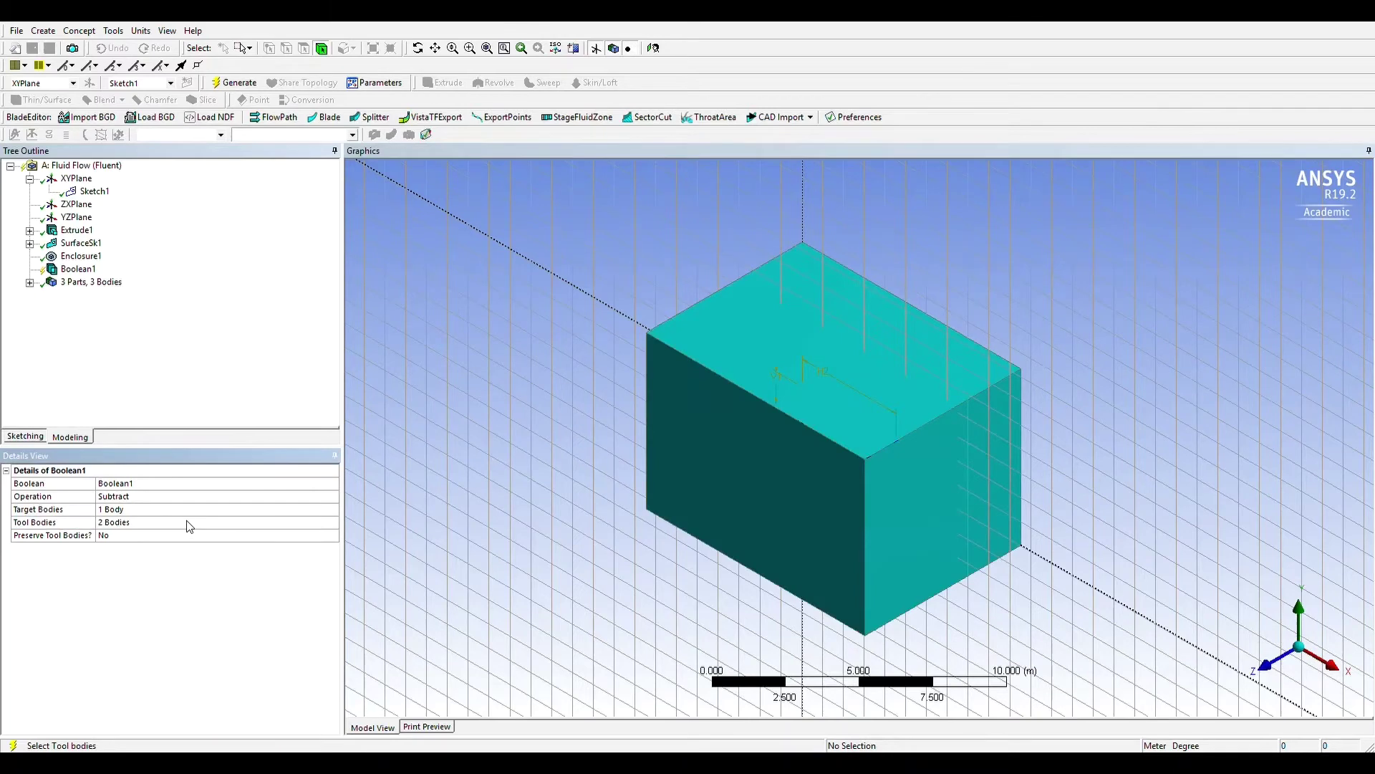
Generate the box-minus-car subtraction and open the Fluid Flow system's mesh in Meshing
left_click(231, 83)
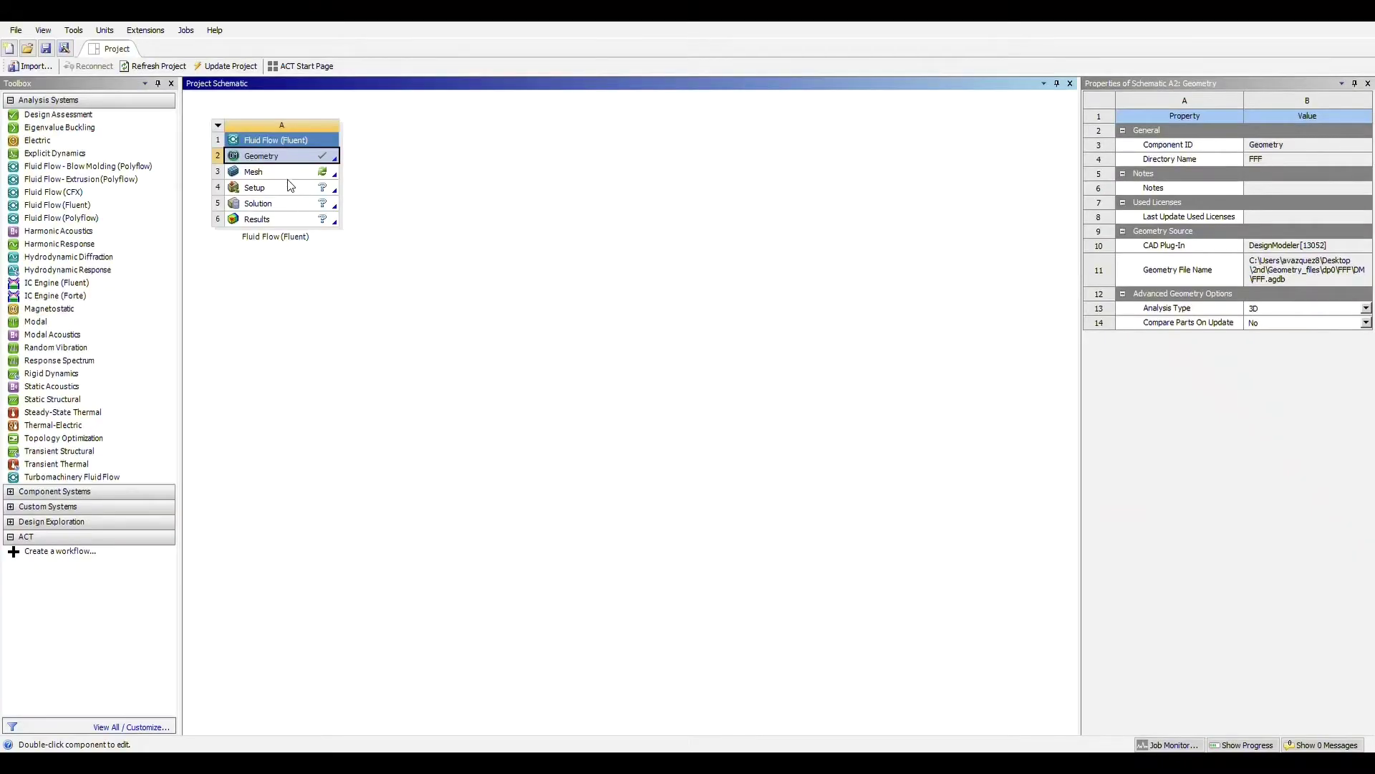
double_click(285, 171)
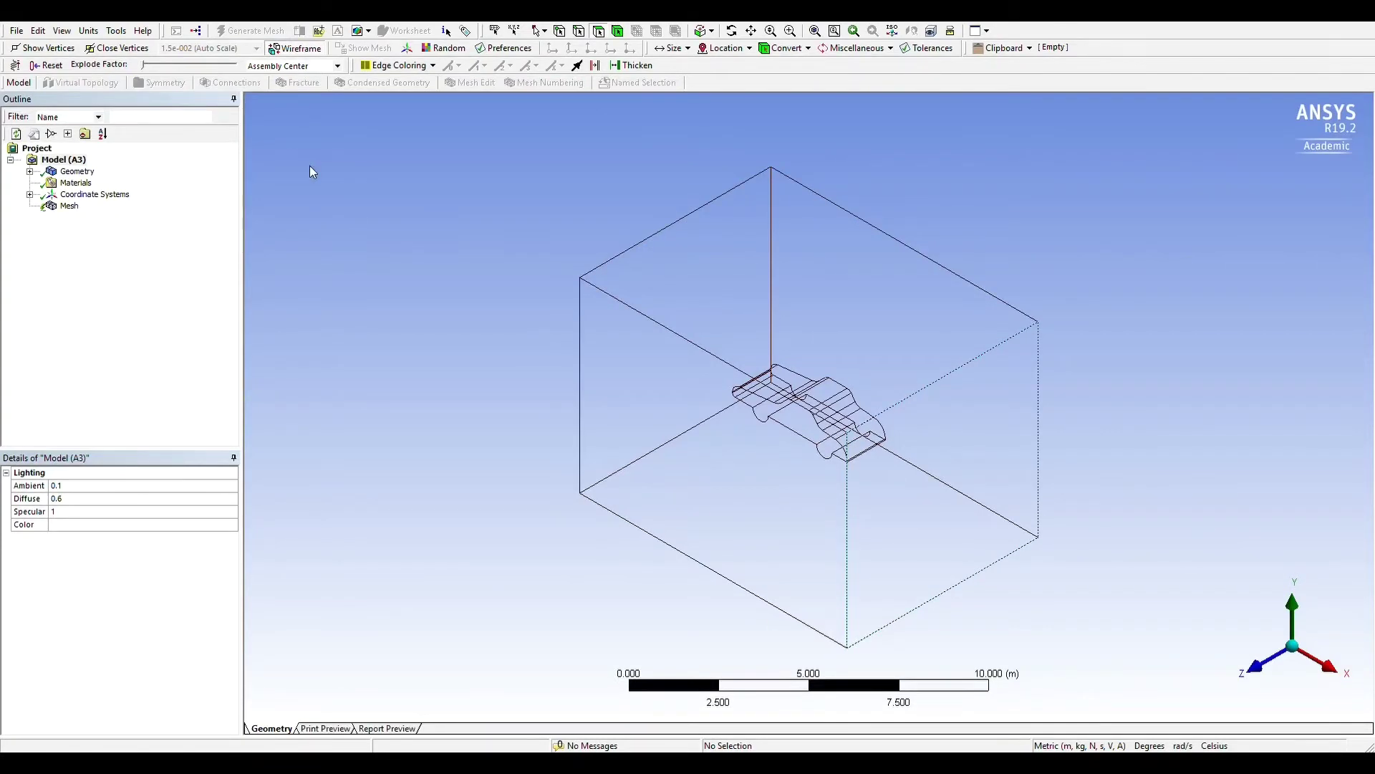
Set the mesh element size to 0.1 m and regenerate the mesh
left_click(71, 206)
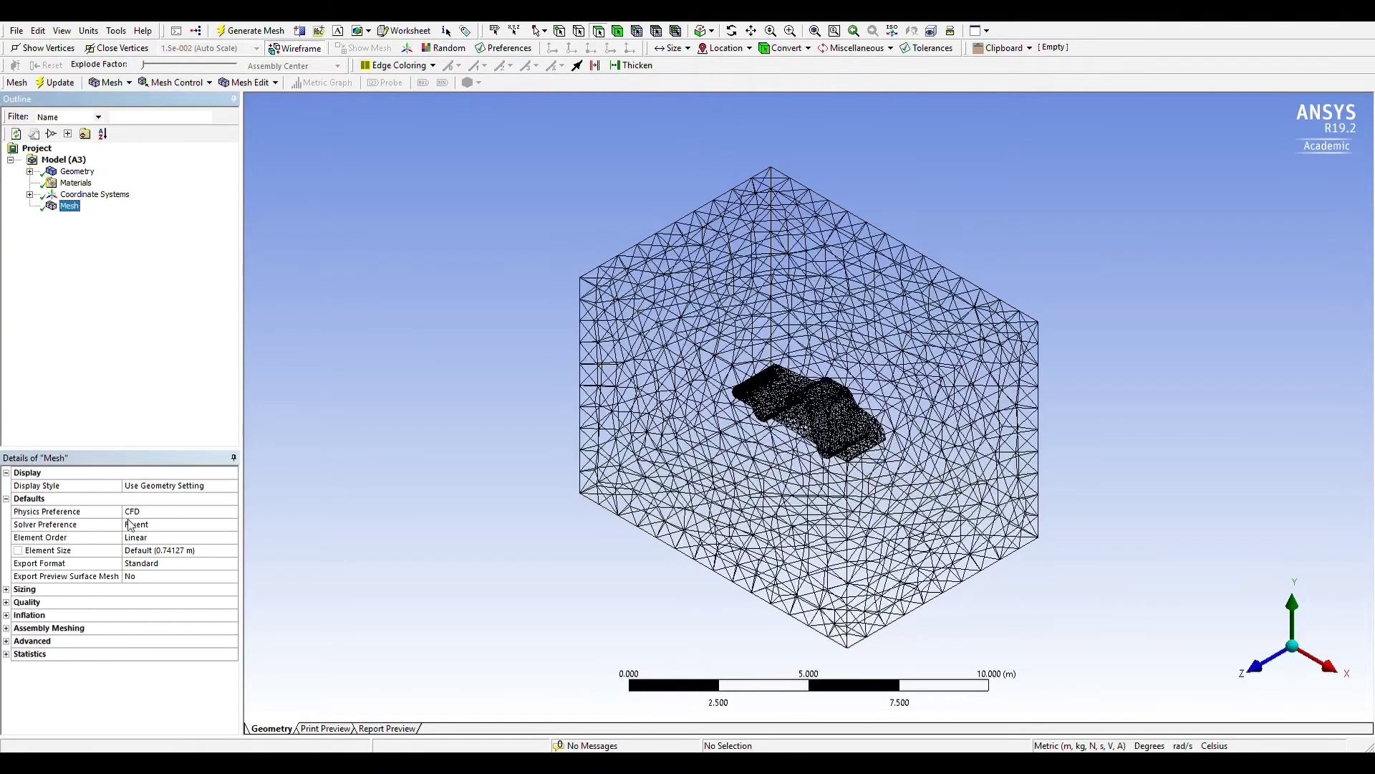
left_click(154, 550)
type("0.1")
key("Return")
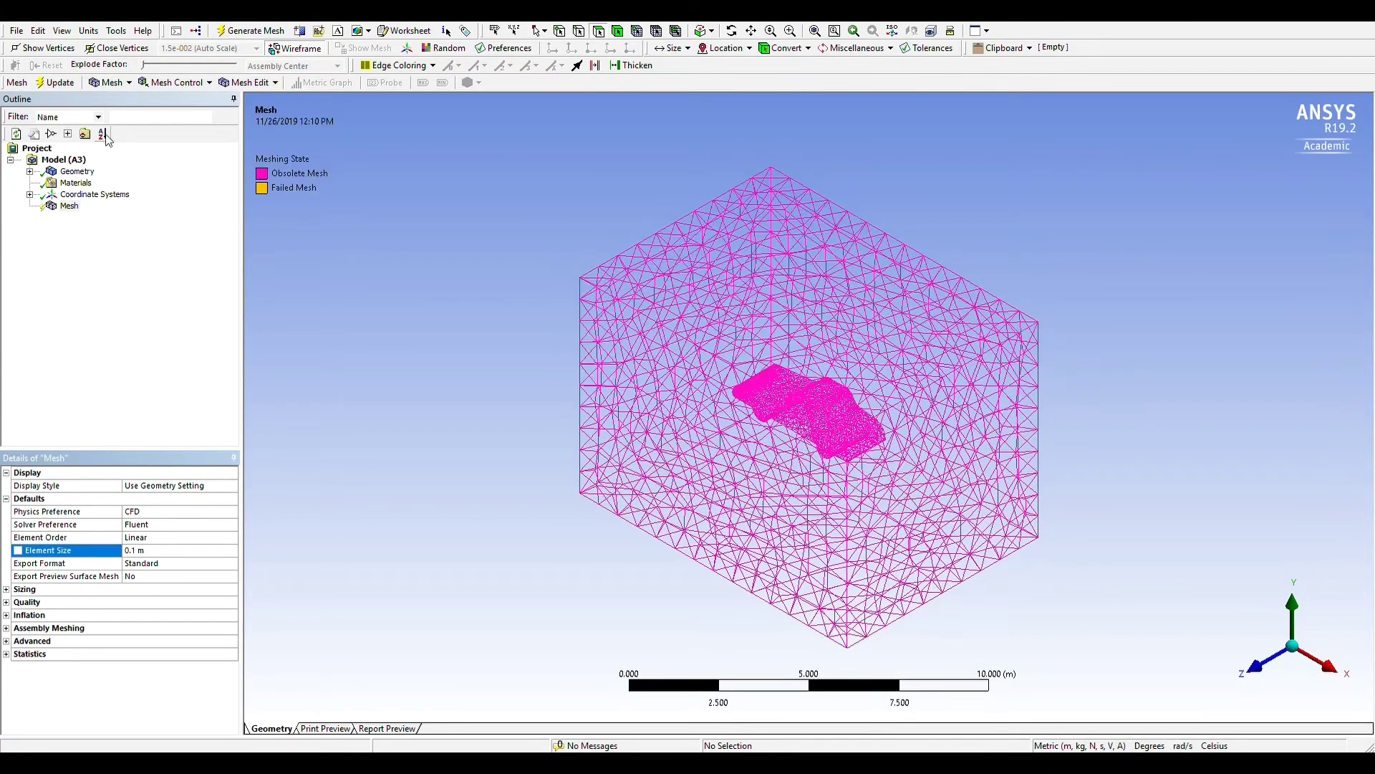
left_click(60, 83)
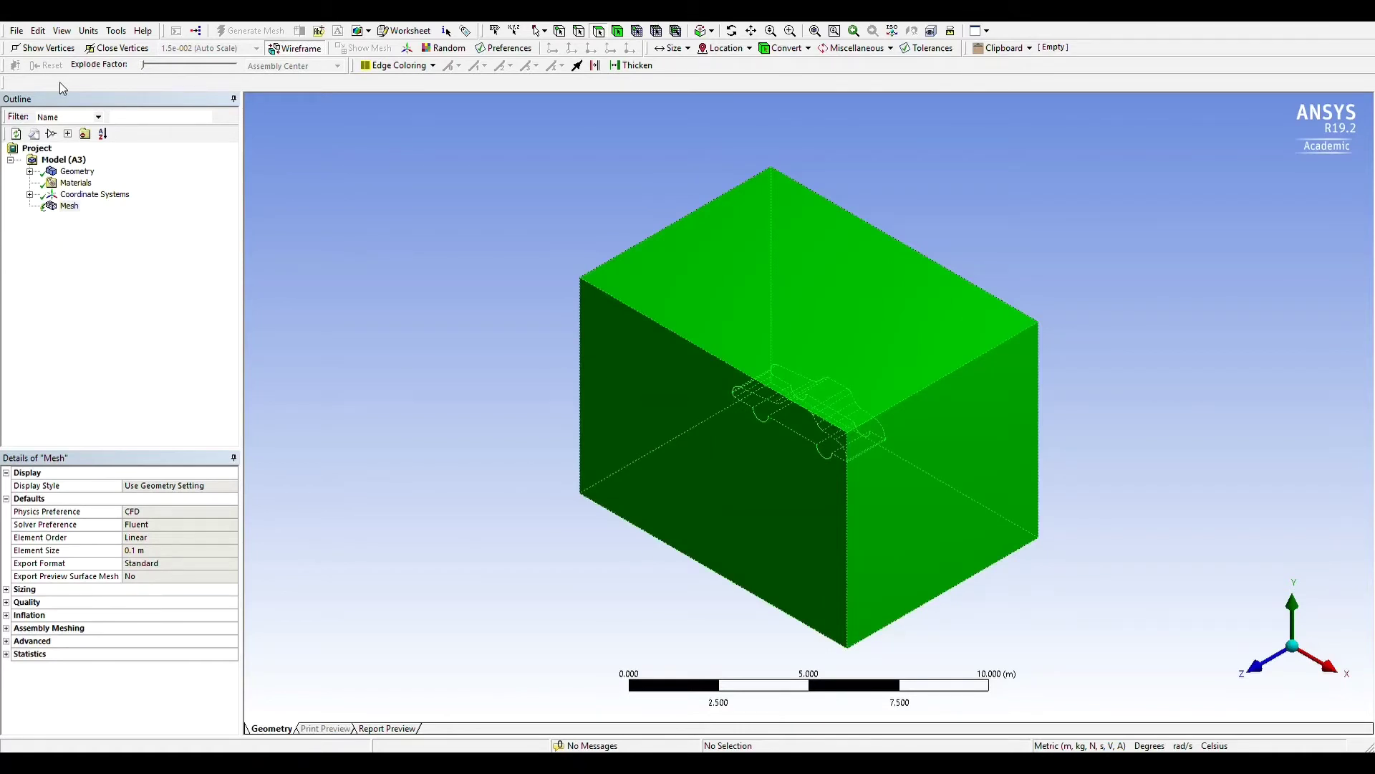
left_click(69, 206)
scroll(890, 424, "up", 5)
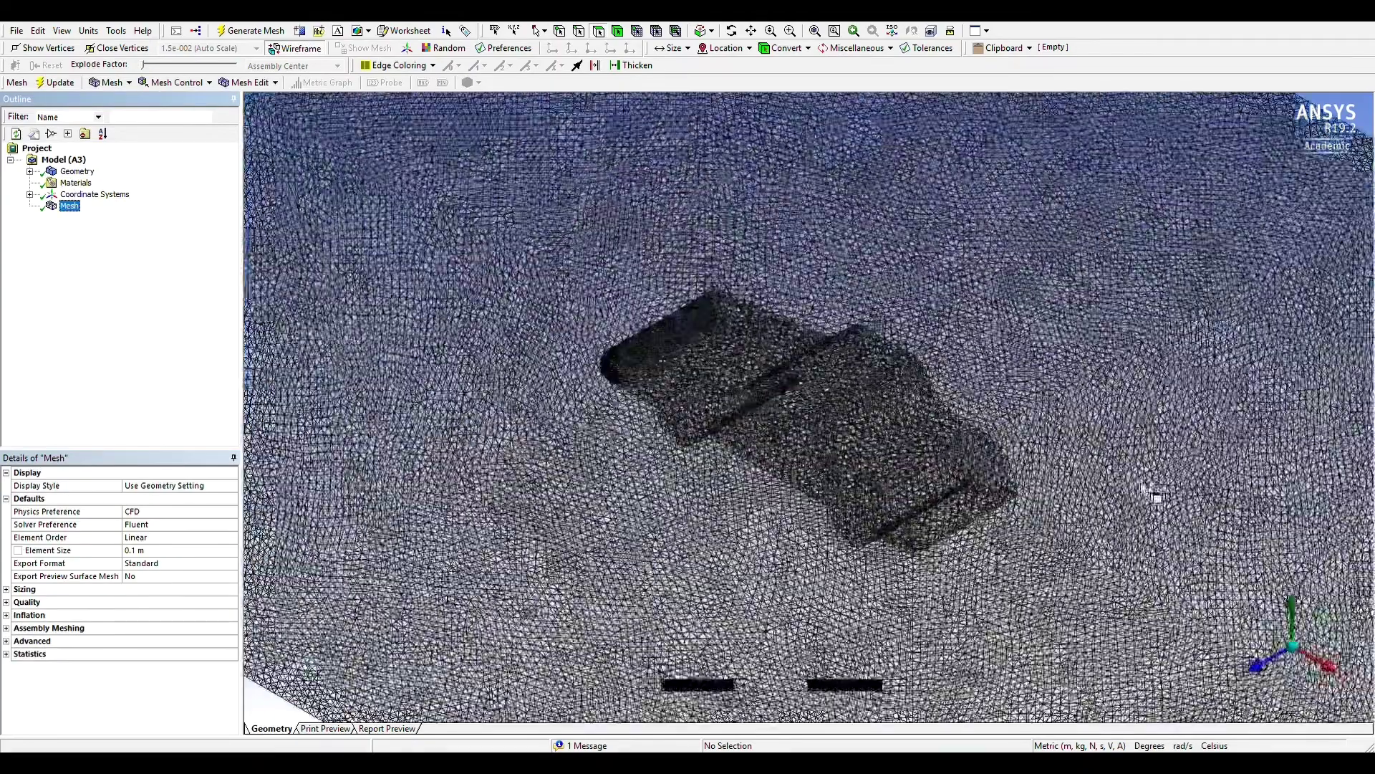
scroll(1151, 492, "down", 5)
left_click(834, 367)
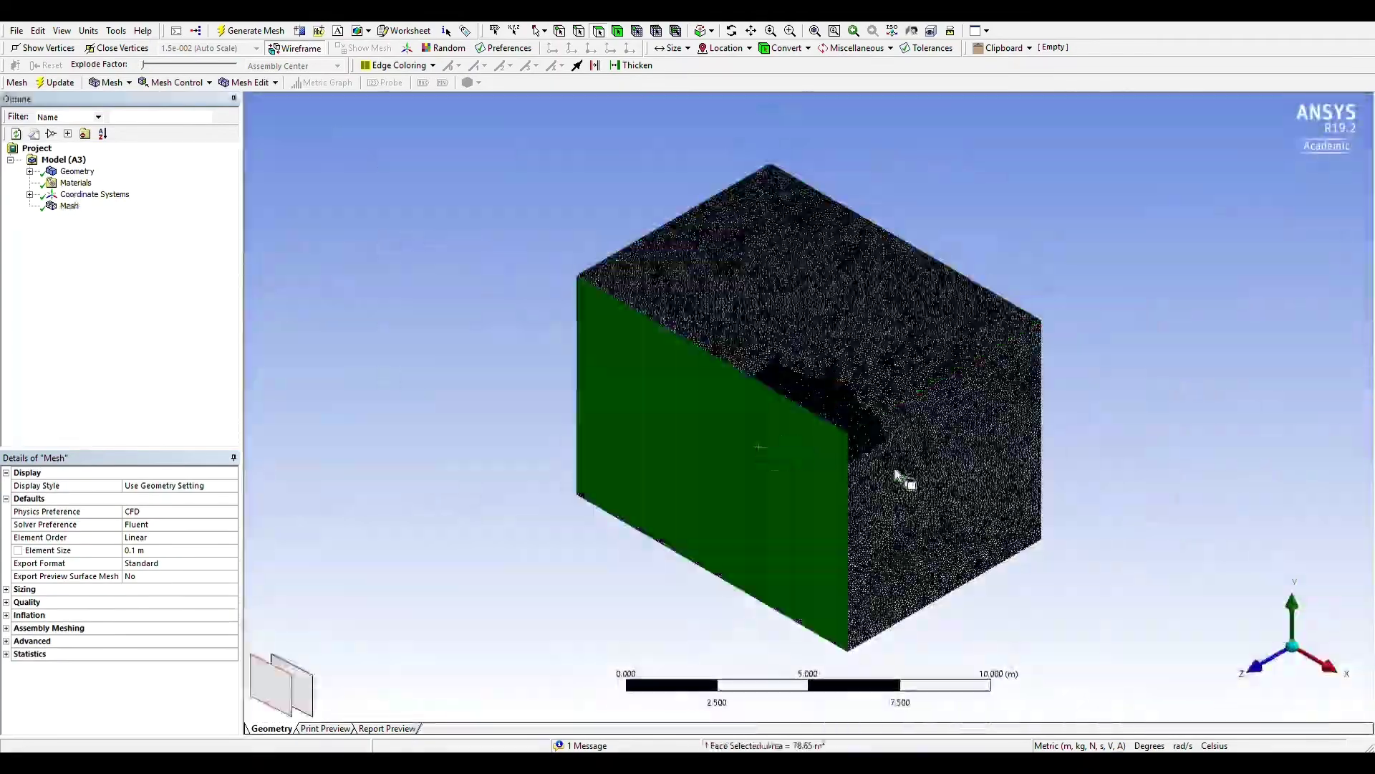
mouse_move(823, 380)
middle_mouse_down()
mouse_move(875, 384)
mouse_move(996, 308)
mouse_move(889, 347)
mouse_move(869, 339)
mouse_move(1031, 485)
mouse_move(921, 430)
mouse_move(798, 338)
middle_mouse_up()
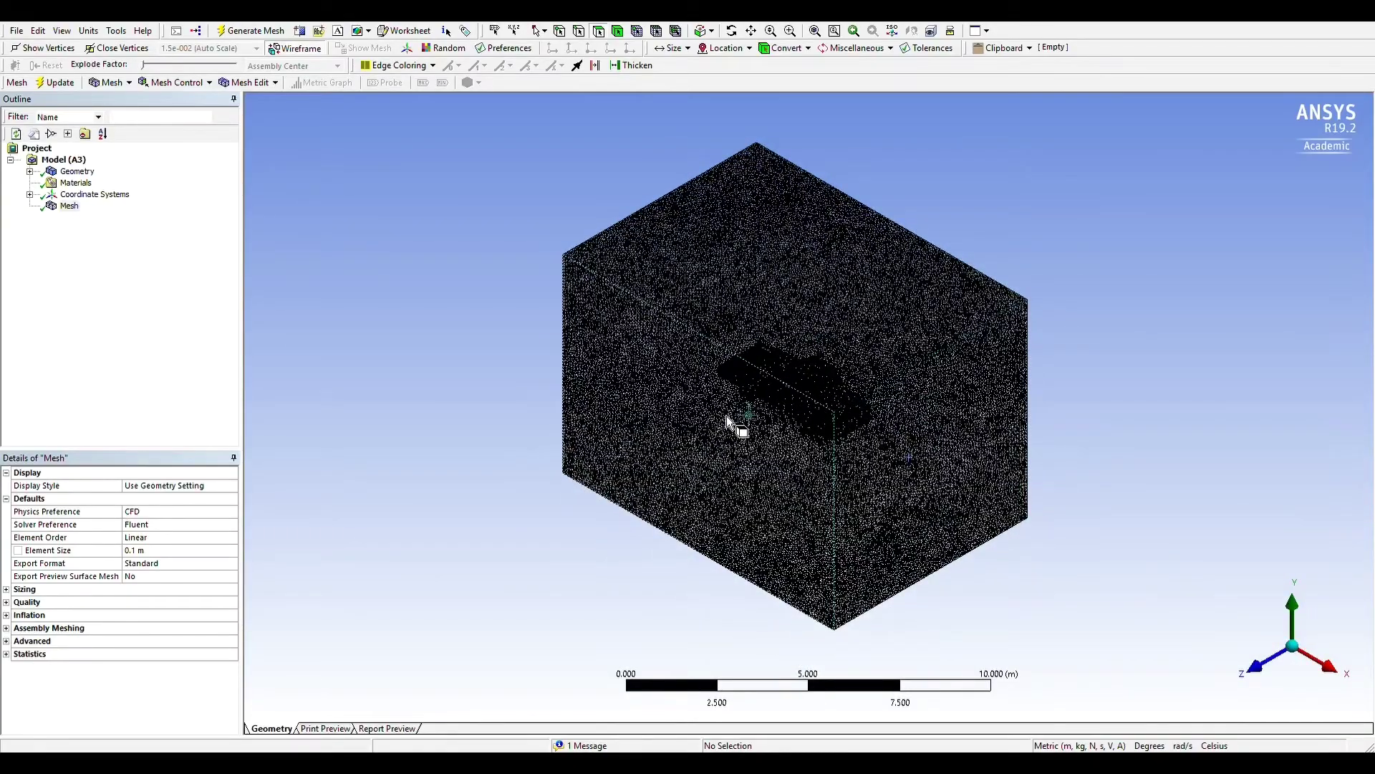
Select the box's left, top, right and front wall faces, then its end face separately
left_click(726, 415)
left_click(810, 326, "ctrl")
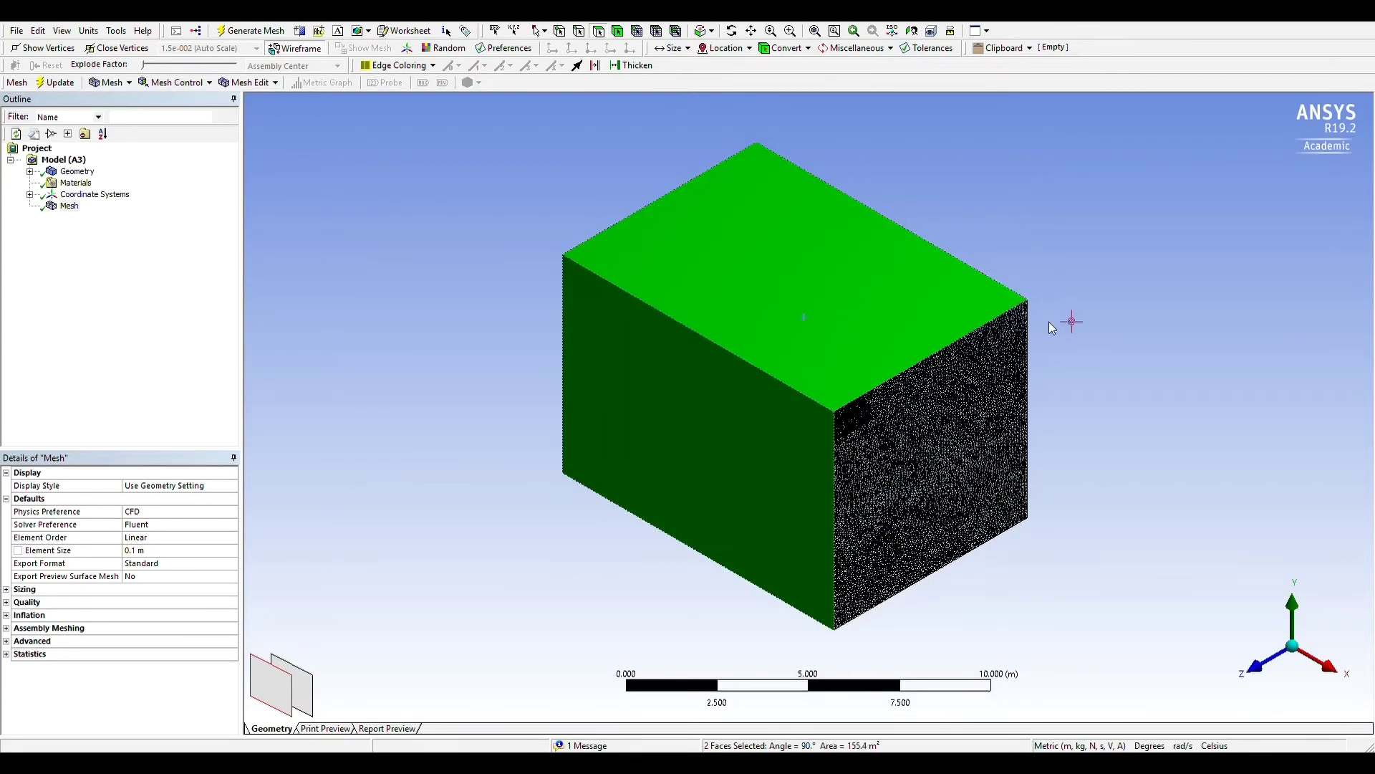
middle_click_drag(1053, 320, 869, 333)
left_click(869, 333, "ctrl")
middle_click_drag(992, 514, 905, 445)
left_click(905, 440, "ctrl")
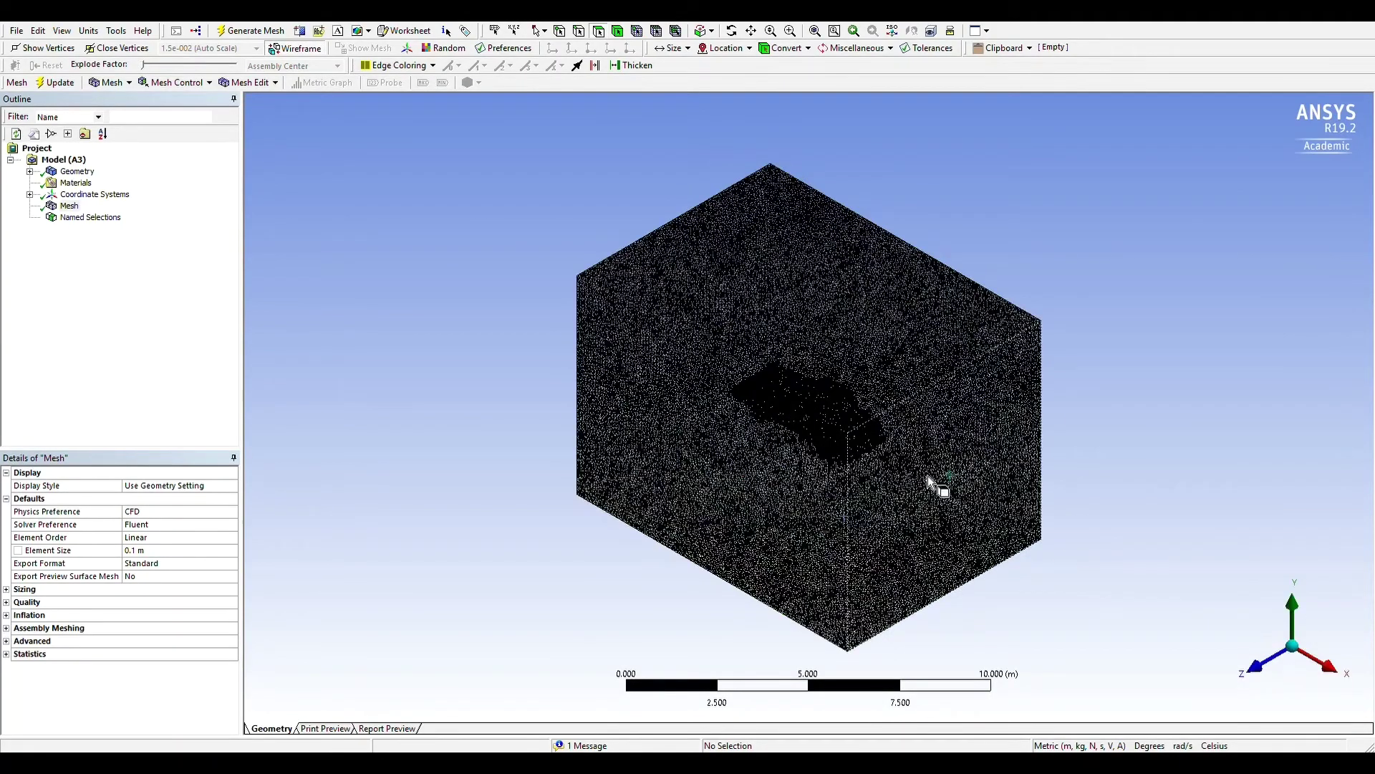
middle_click_drag(929, 481, 593, 292)
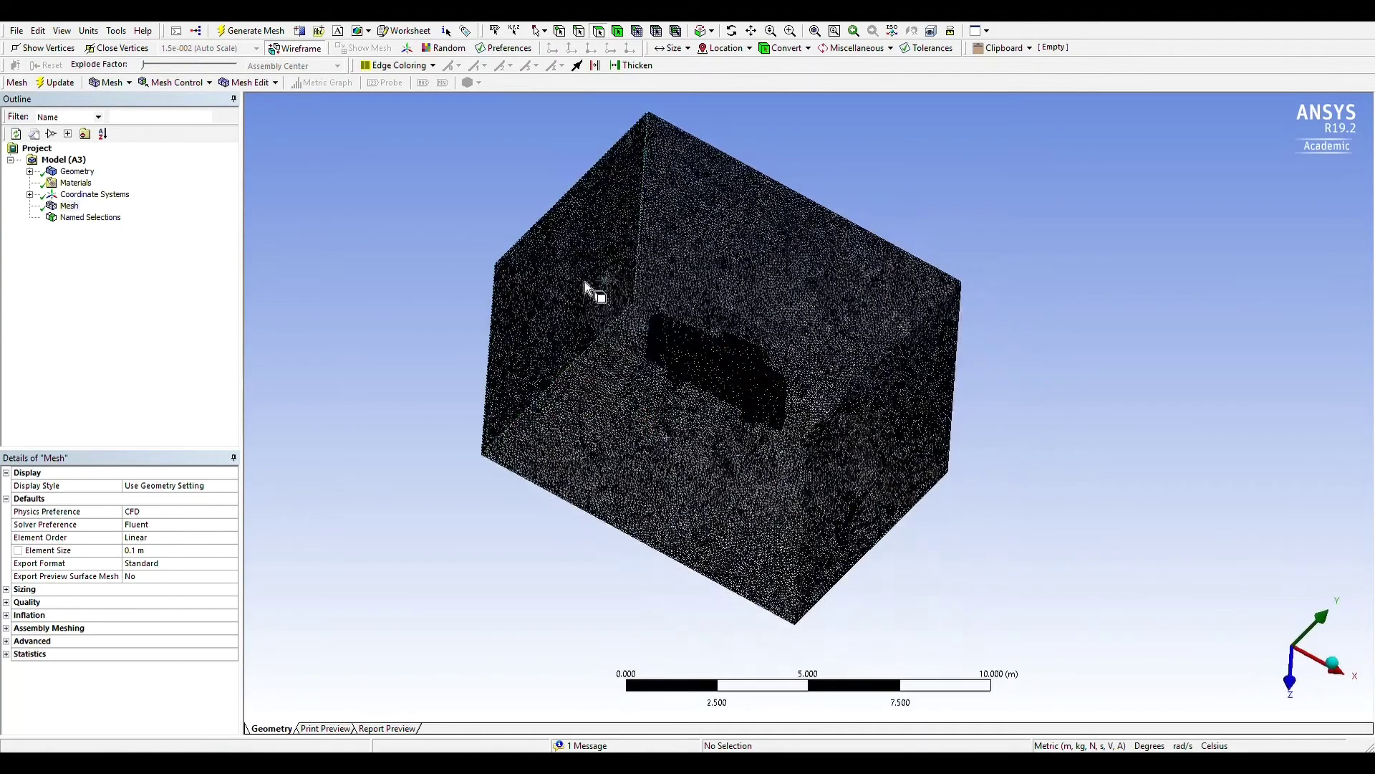
left_click(589, 278)
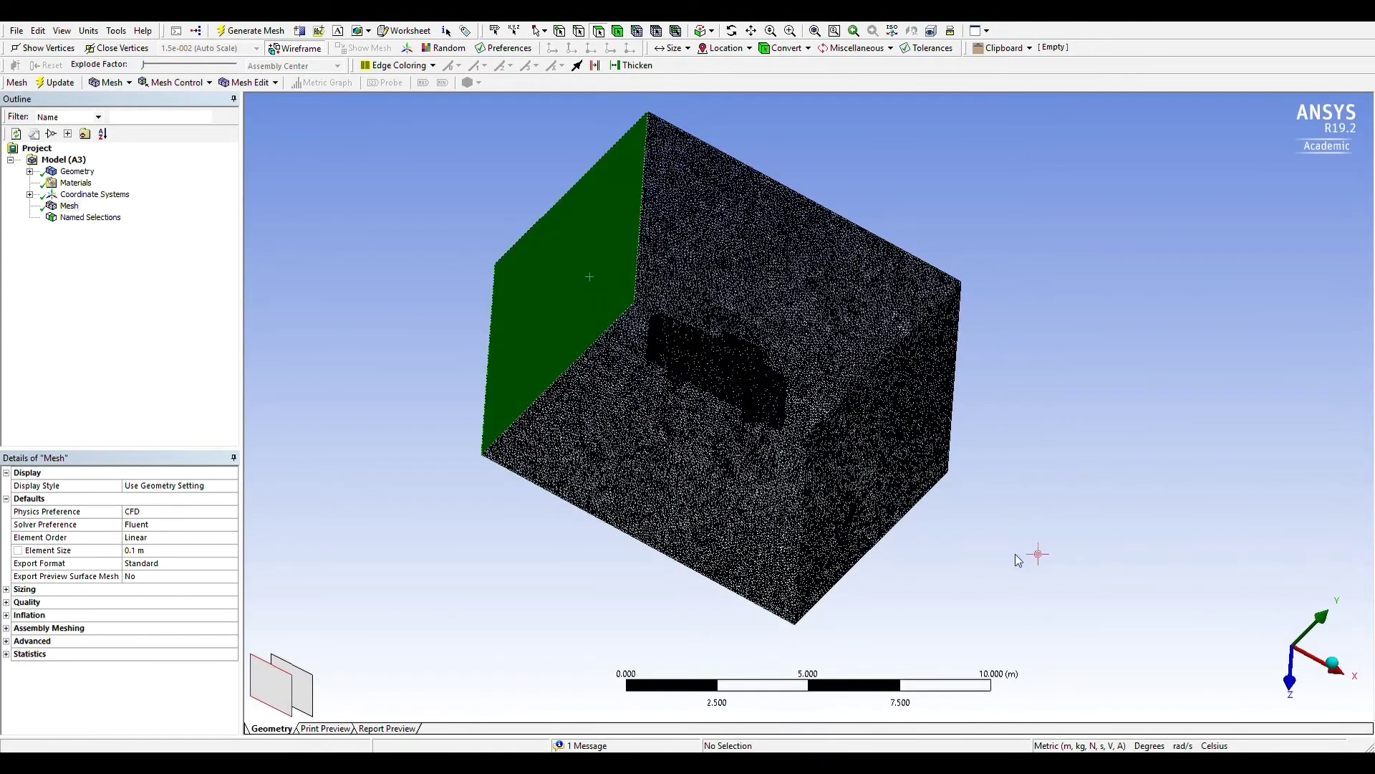
middle_click_drag(946, 556, 864, 428)
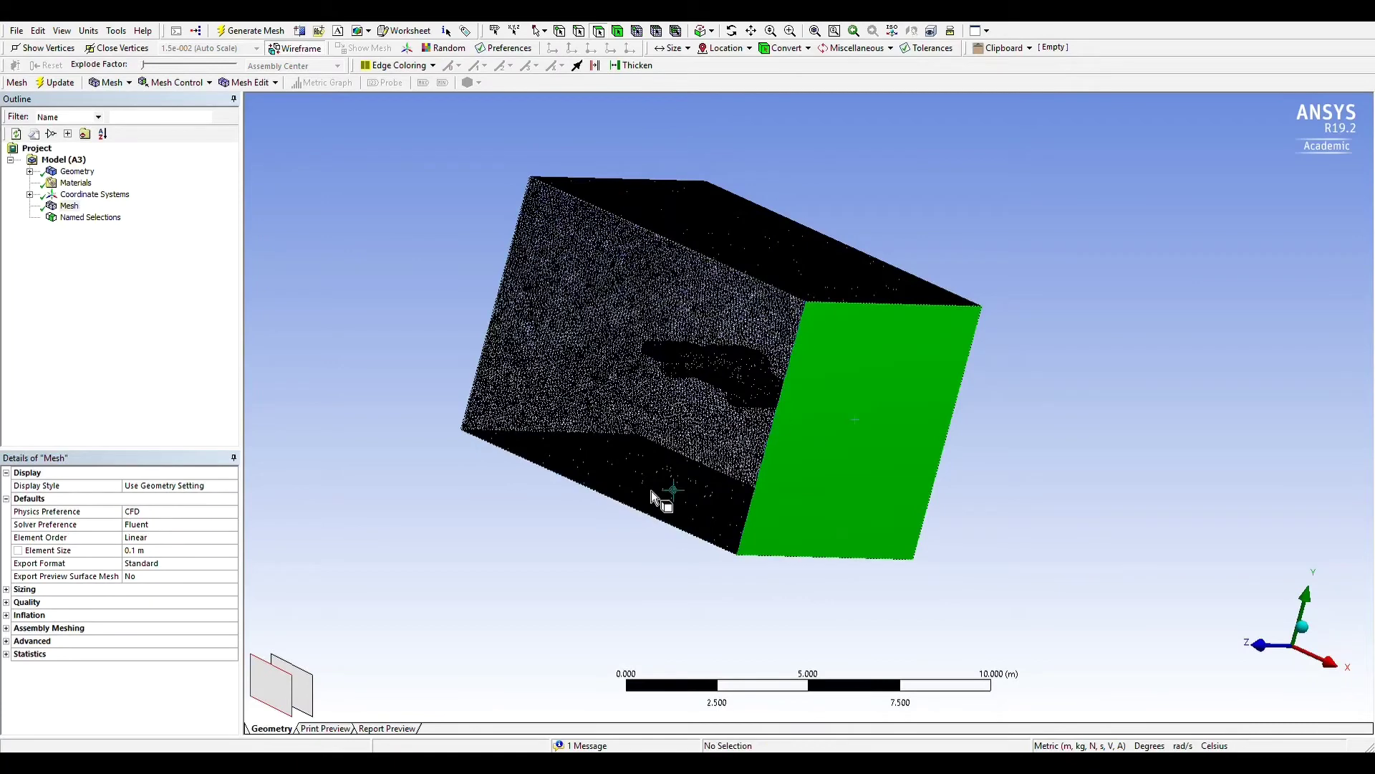
Box-select all the car's faces, then return to the isometric view
left_click(544, 31)
left_click(565, 58)
left_click_drag(614, 301, 788, 436)
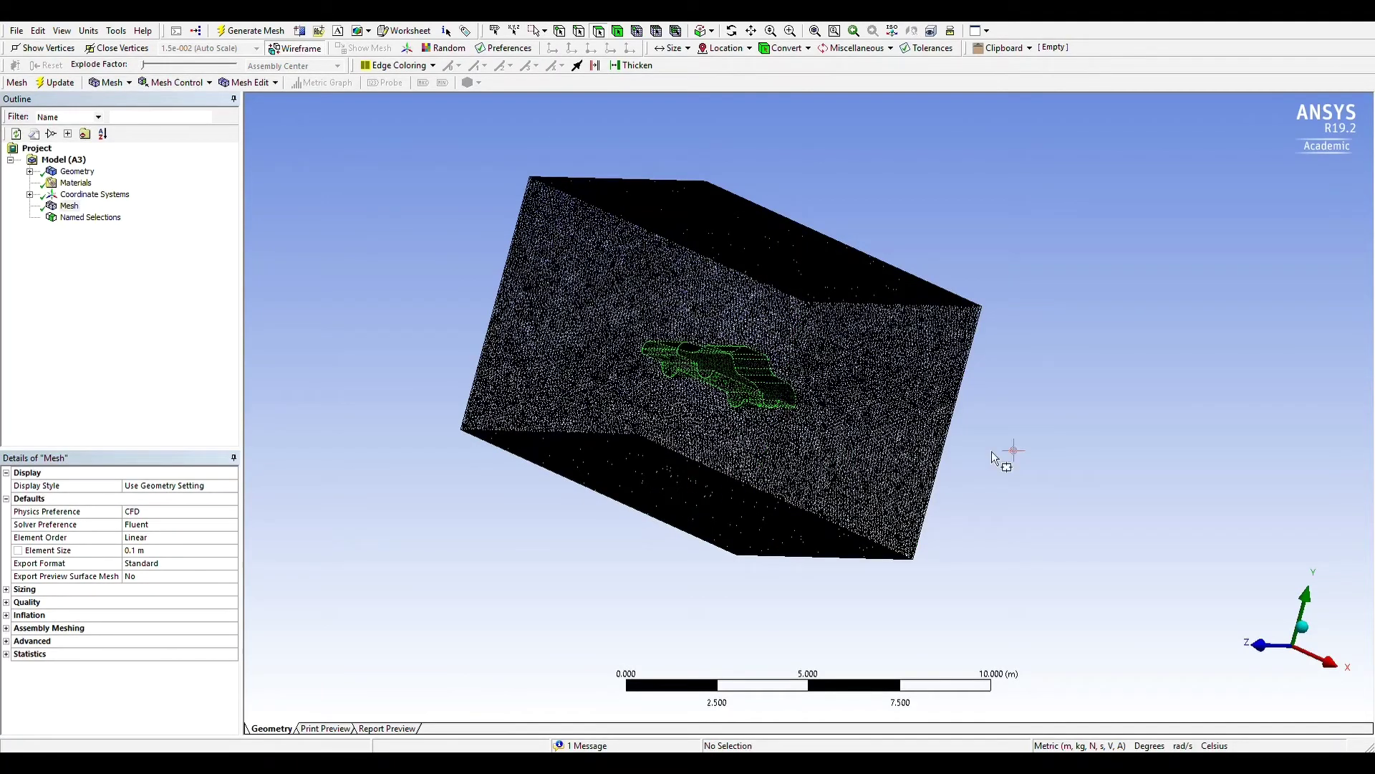
left_click(1303, 628)
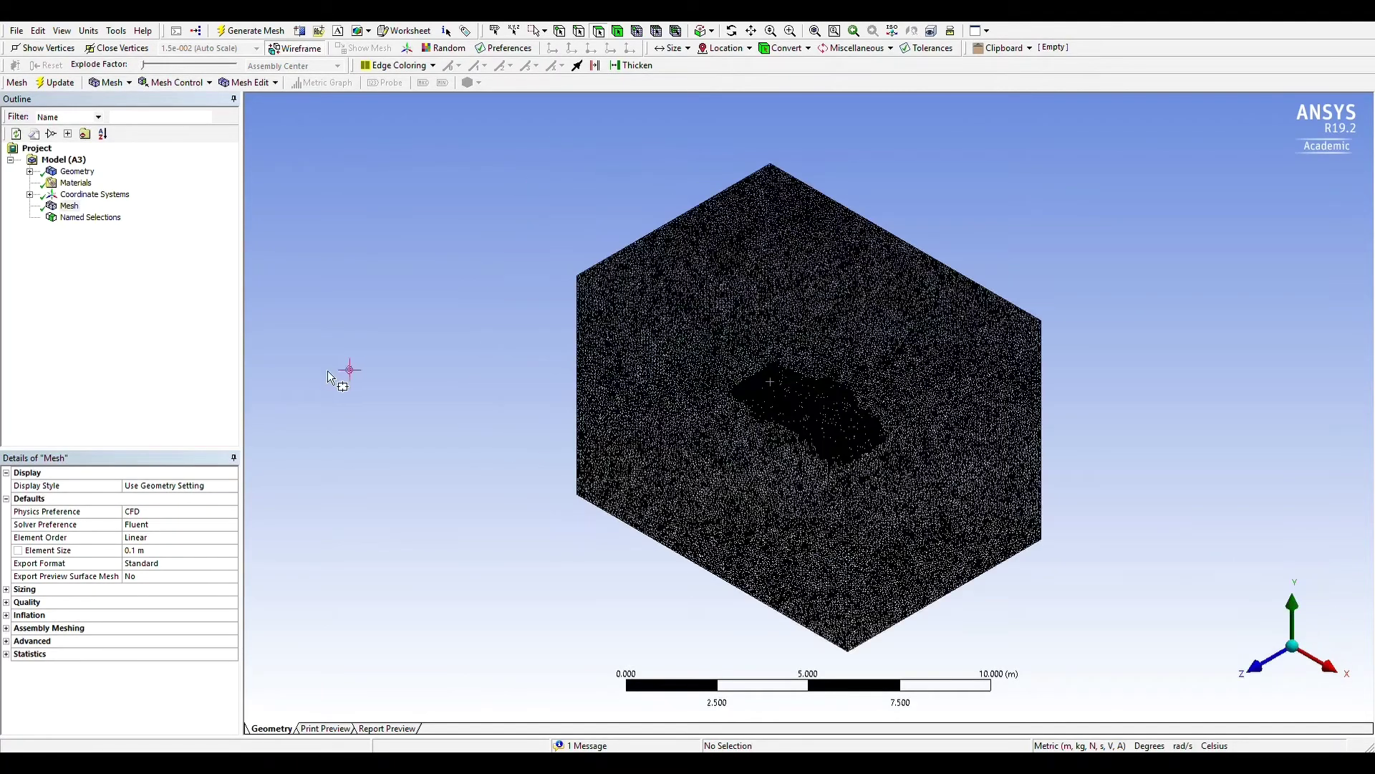
Update the mesh so the named selections carry over to Fluent
left_click(63, 83)
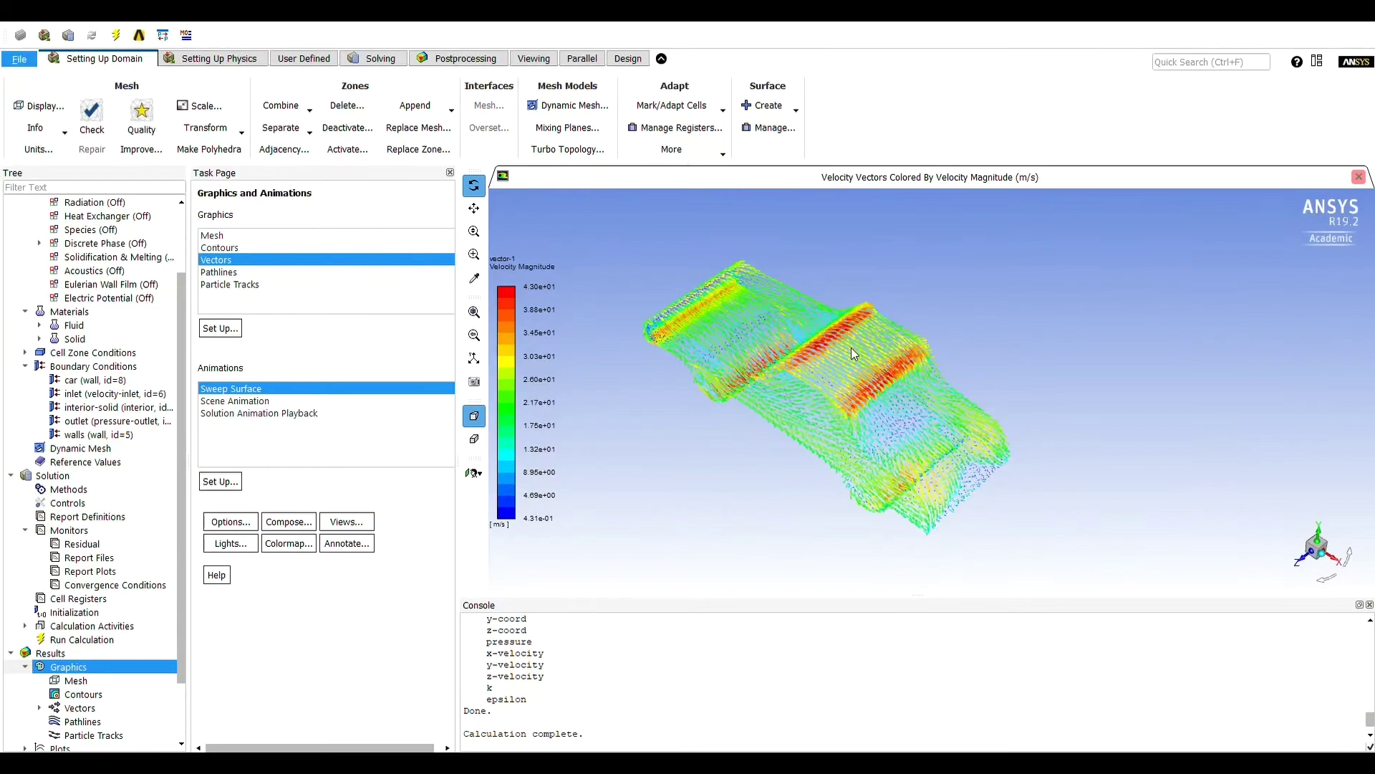
Rotate and zoom the vector plot to inspect the flow around the car
left_click_drag(854, 354, 633, 364)
scroll(665, 388, "up", 5)
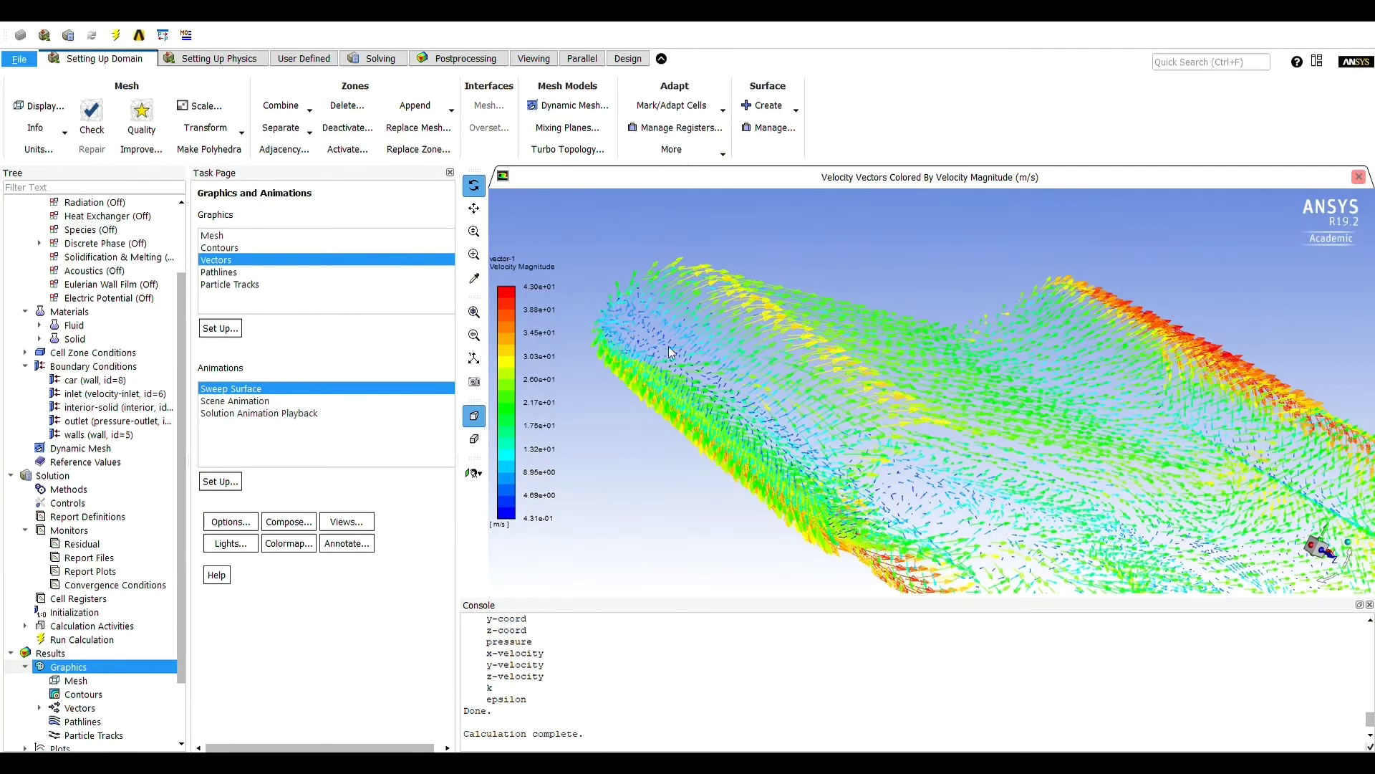
left_click_drag(1089, 445, 830, 376)
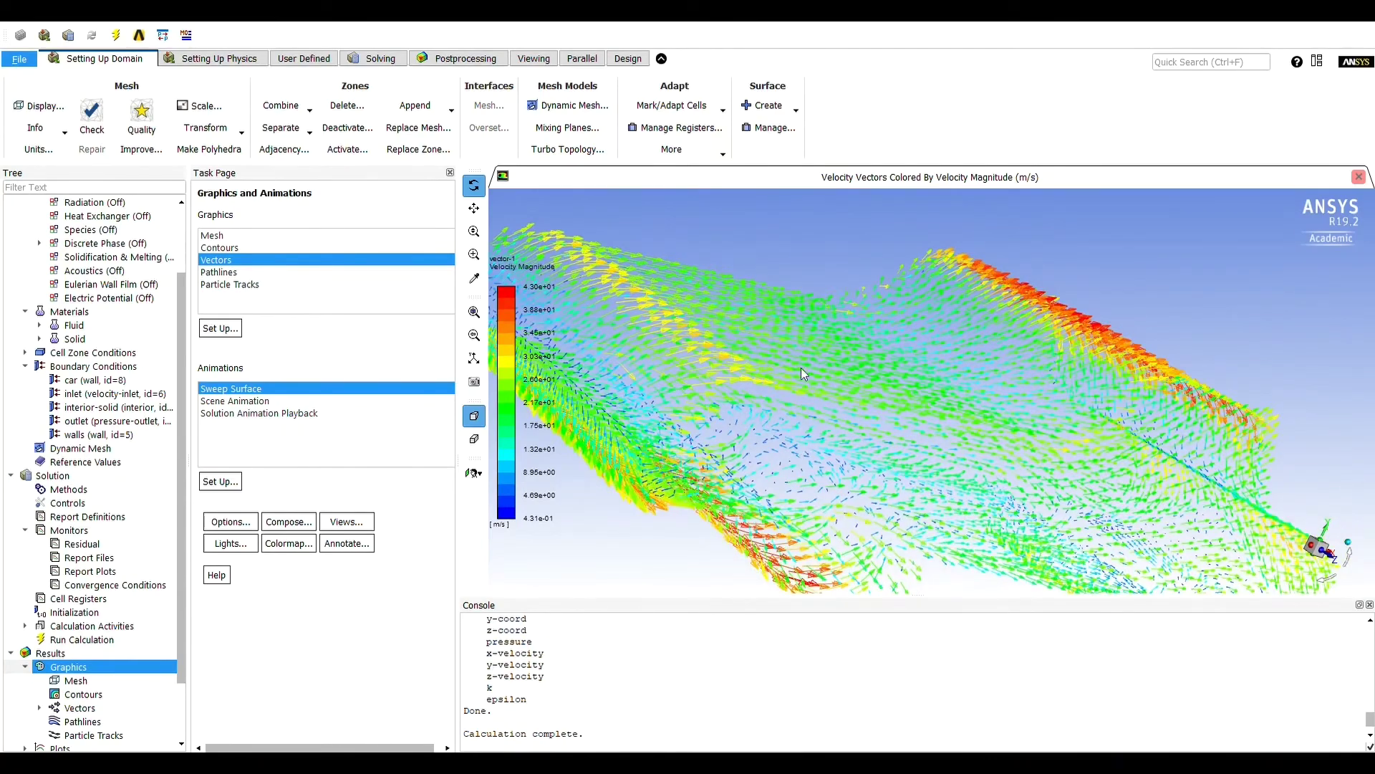
left_click_drag(1123, 402, 1153, 465)
left_click_drag(1109, 411, 901, 407)
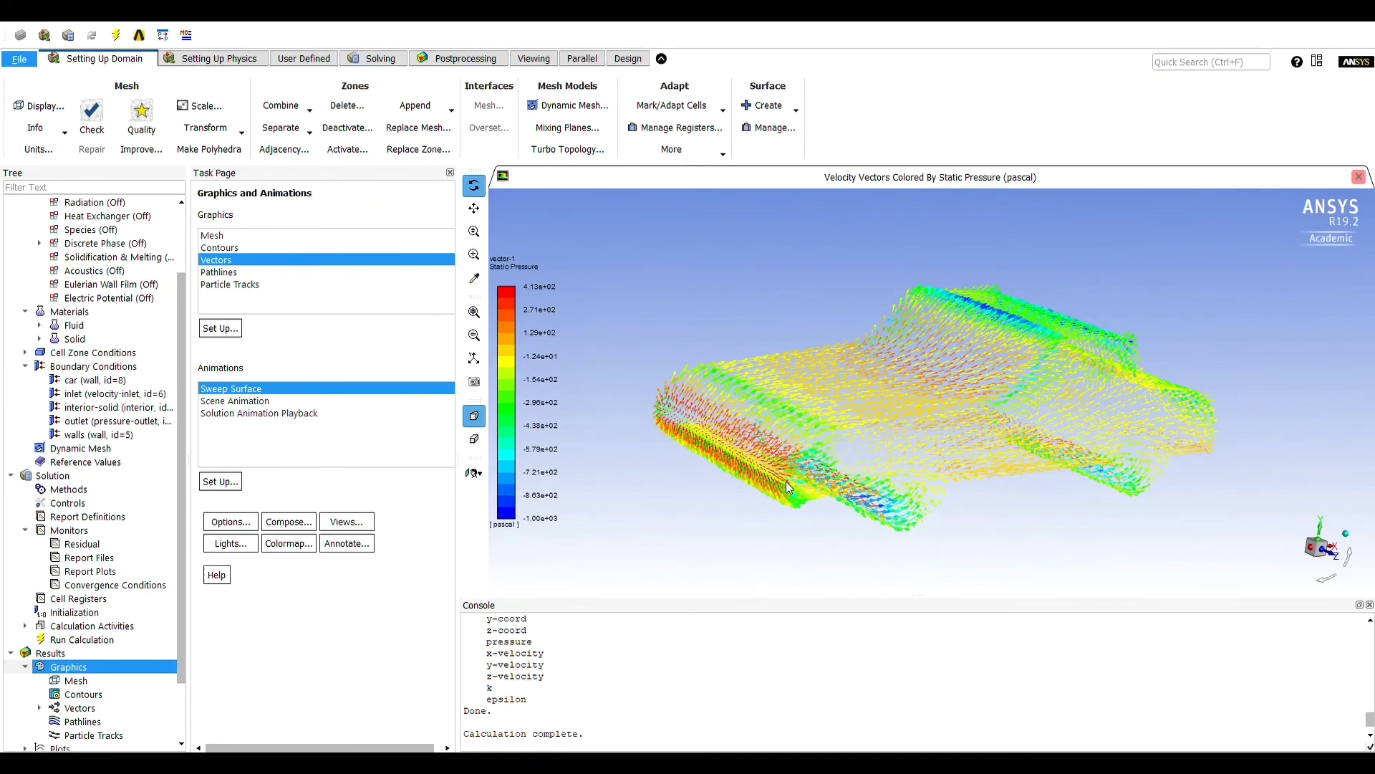
left_click_drag(1042, 328, 813, 412)
scroll(814, 408, "up", 5)
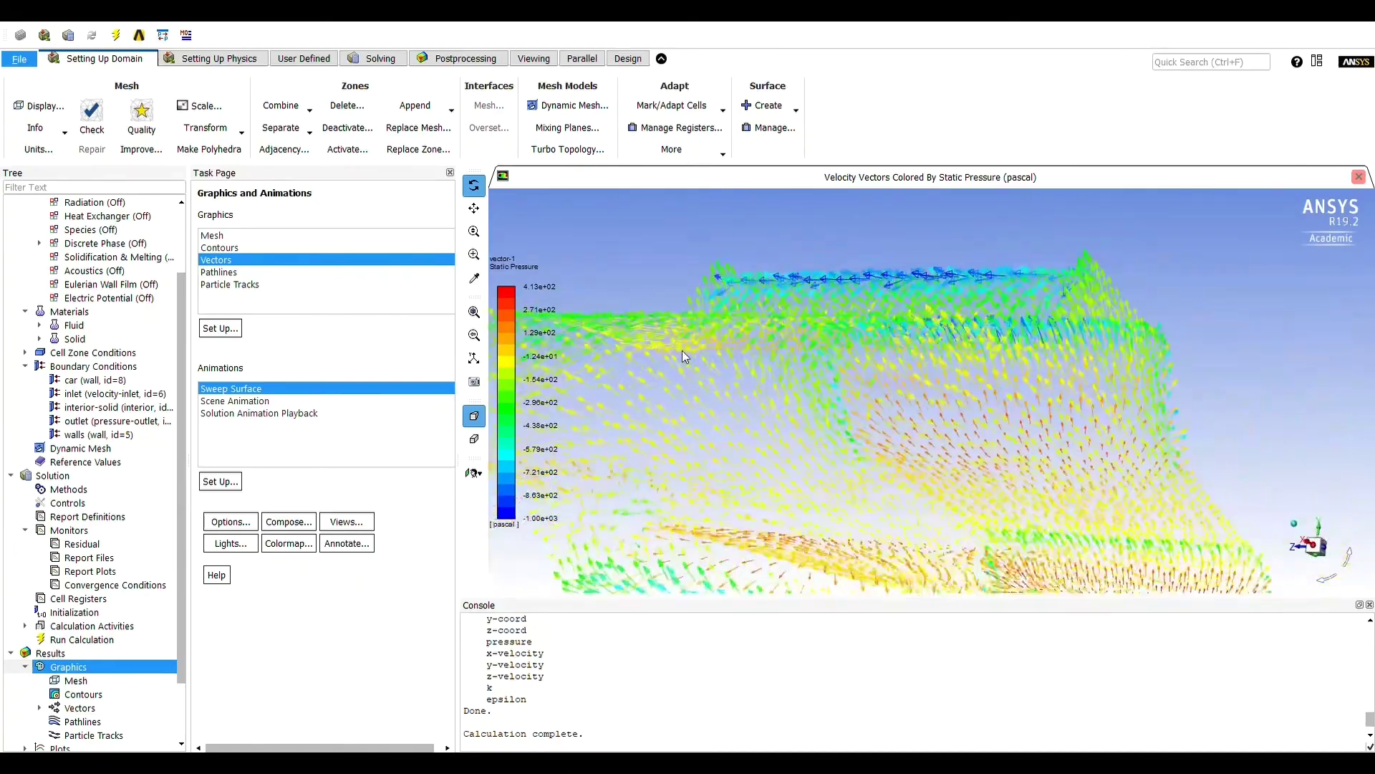